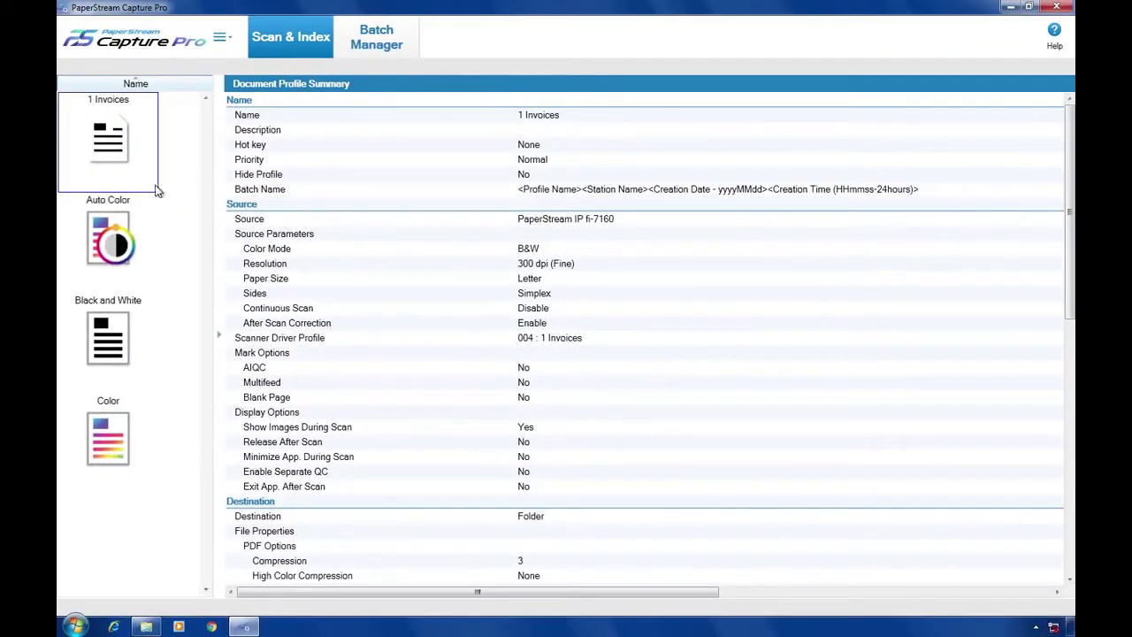
Step: Scan a batch with the 1 Invoices profile and split the document at page 3
left_click(148, 184)
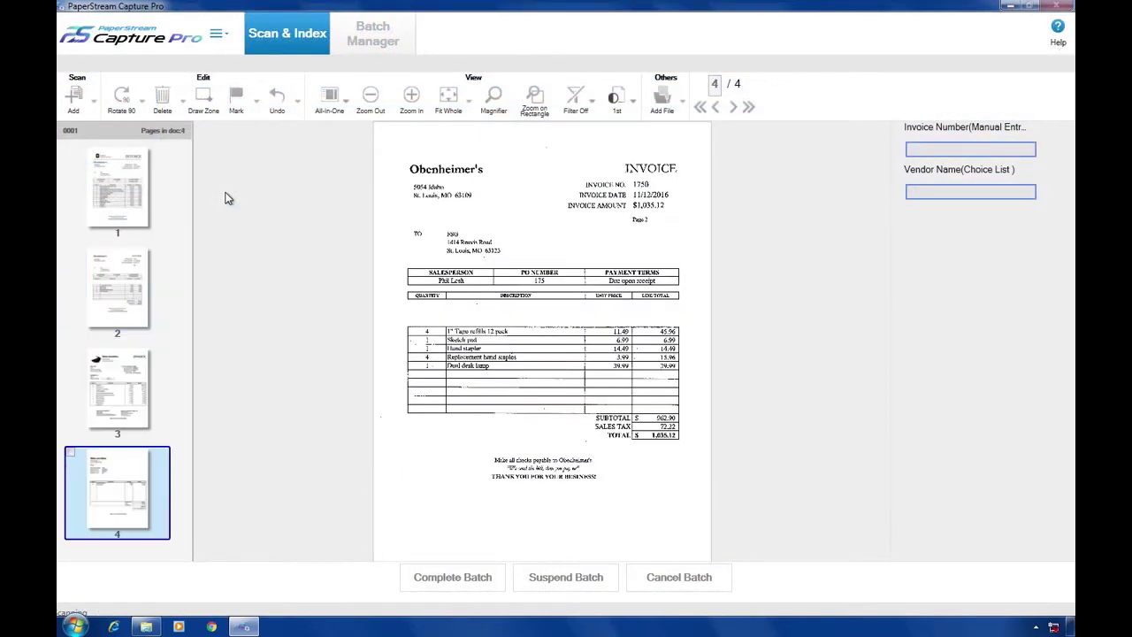
left_click(133, 393)
right_click(141, 396)
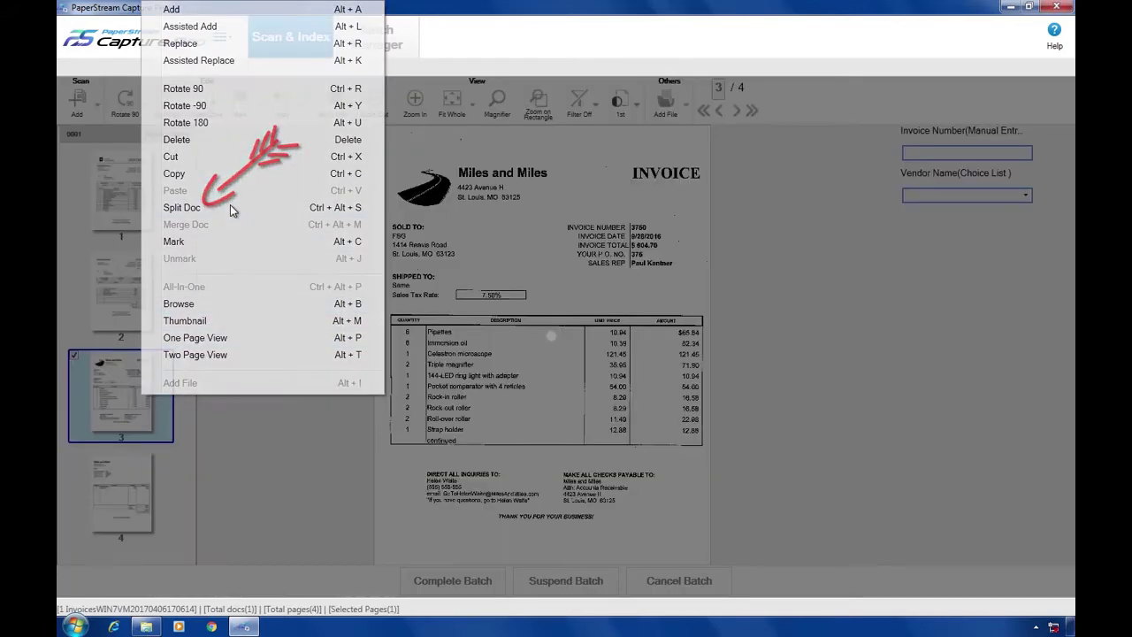
left_click(231, 206)
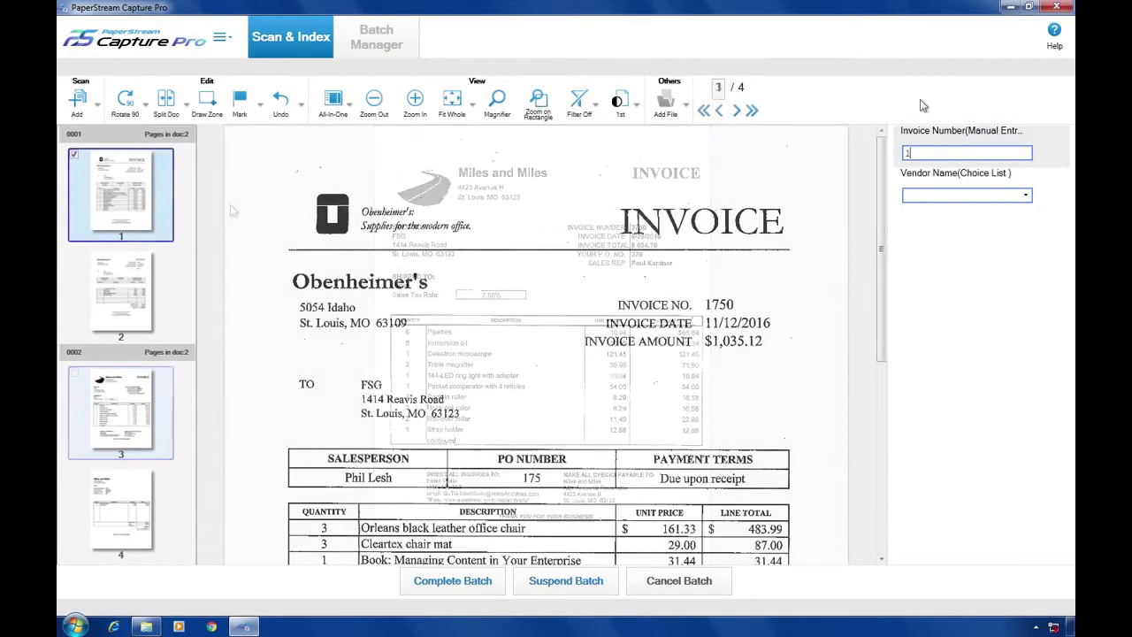
Step: Index the first document with the invoice number printed on its page and the vendor name Obenheimer's
type("750")
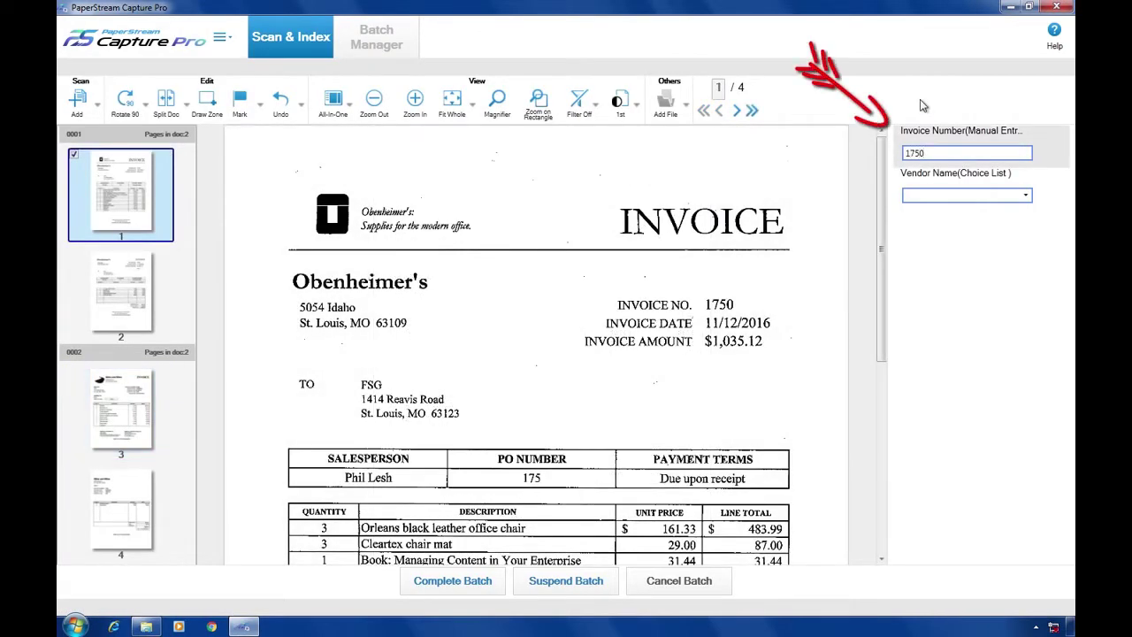
left_click(1026, 196)
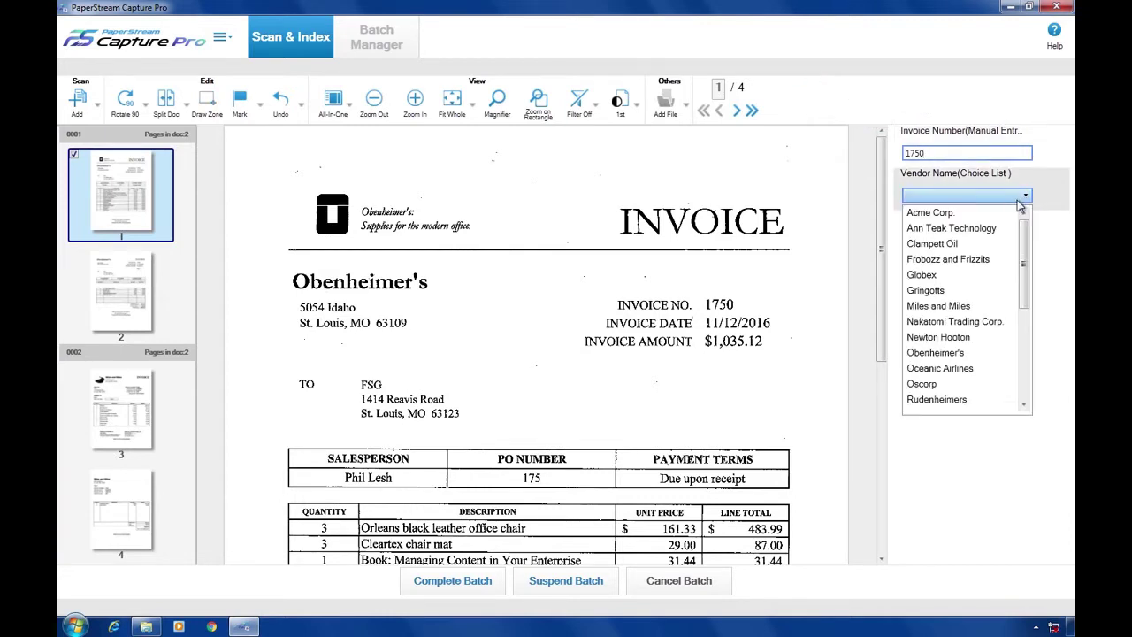
left_click(991, 354)
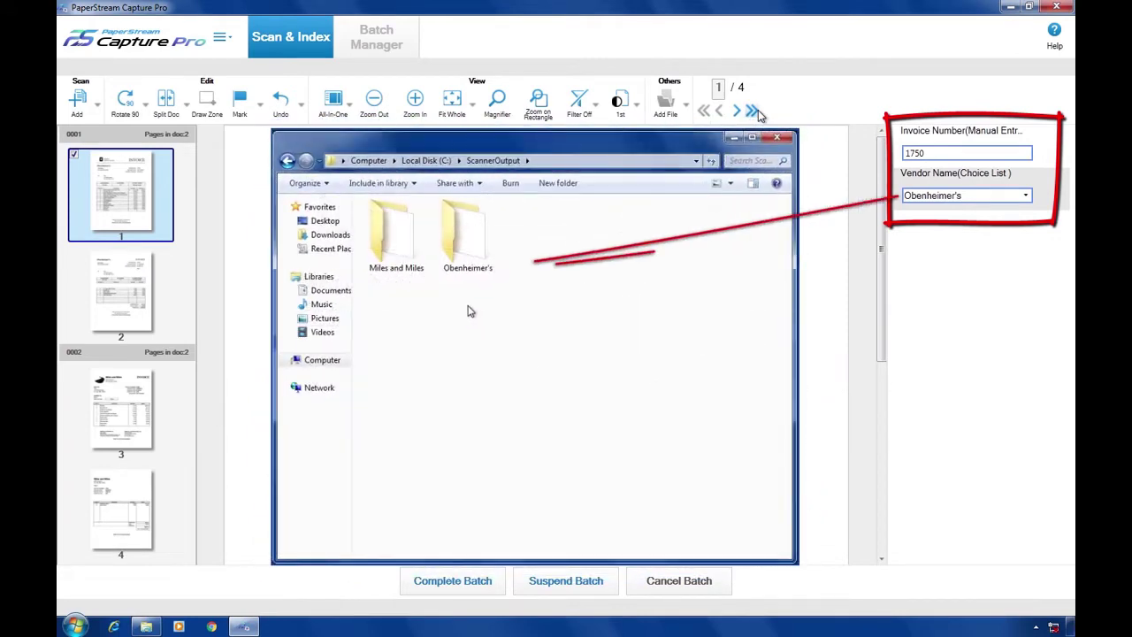
Step: Open the Obenheimer's folder in ScannerOutput and view the released invoice PDF
double_click(468, 235)
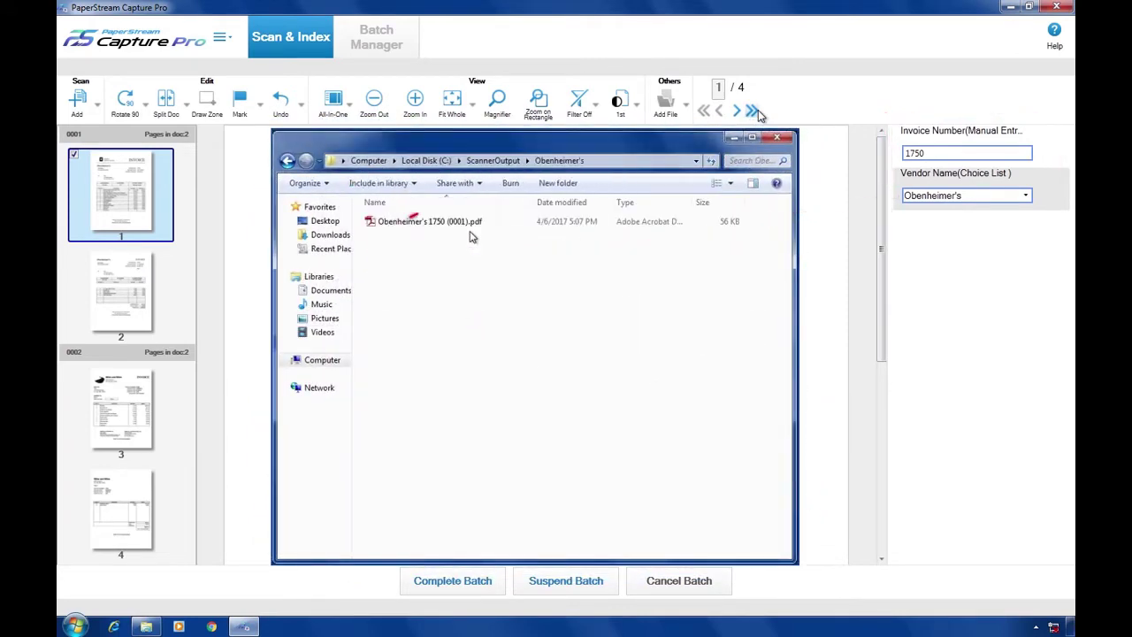
double_click(399, 226)
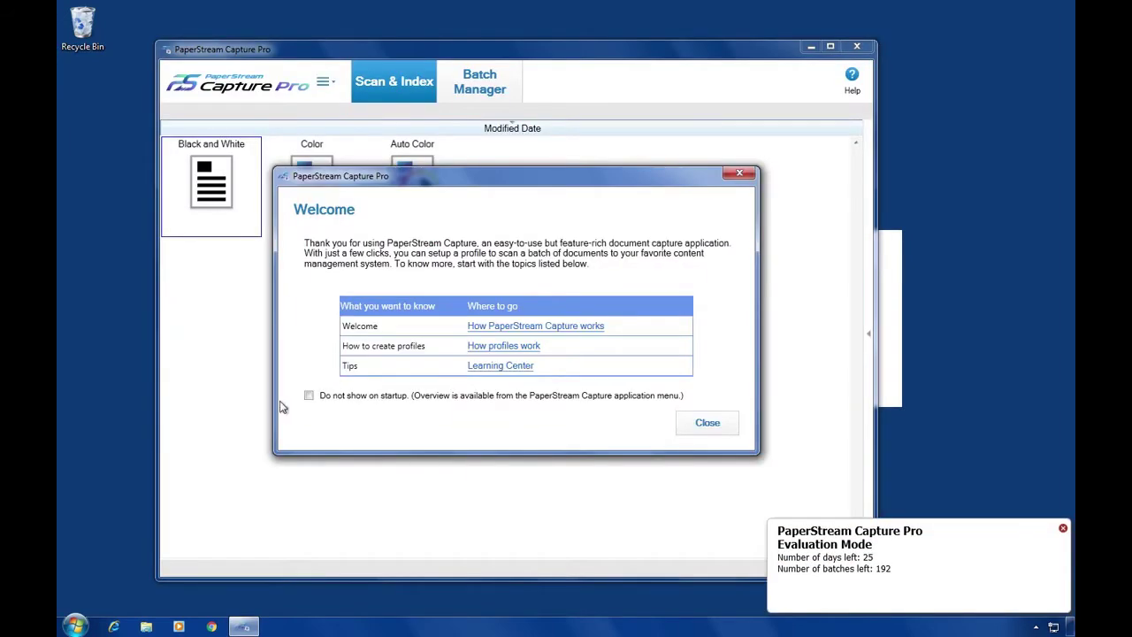
Step: Dismiss the Welcome window and the evaluation notice, and maximize the application window
left_click(697, 425)
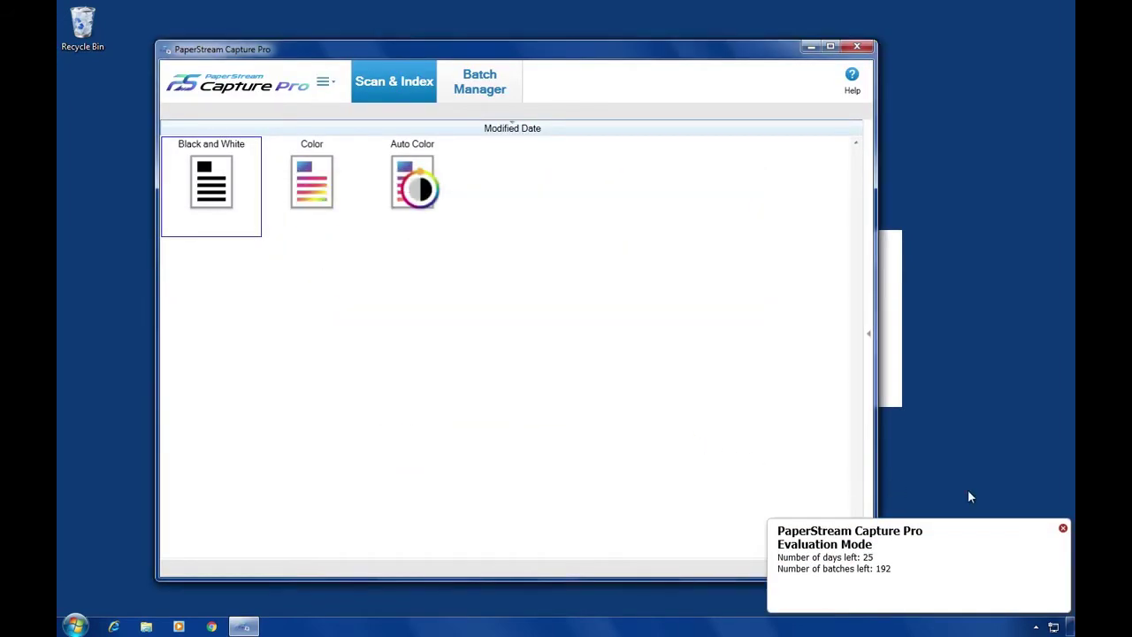
left_click(1062, 529)
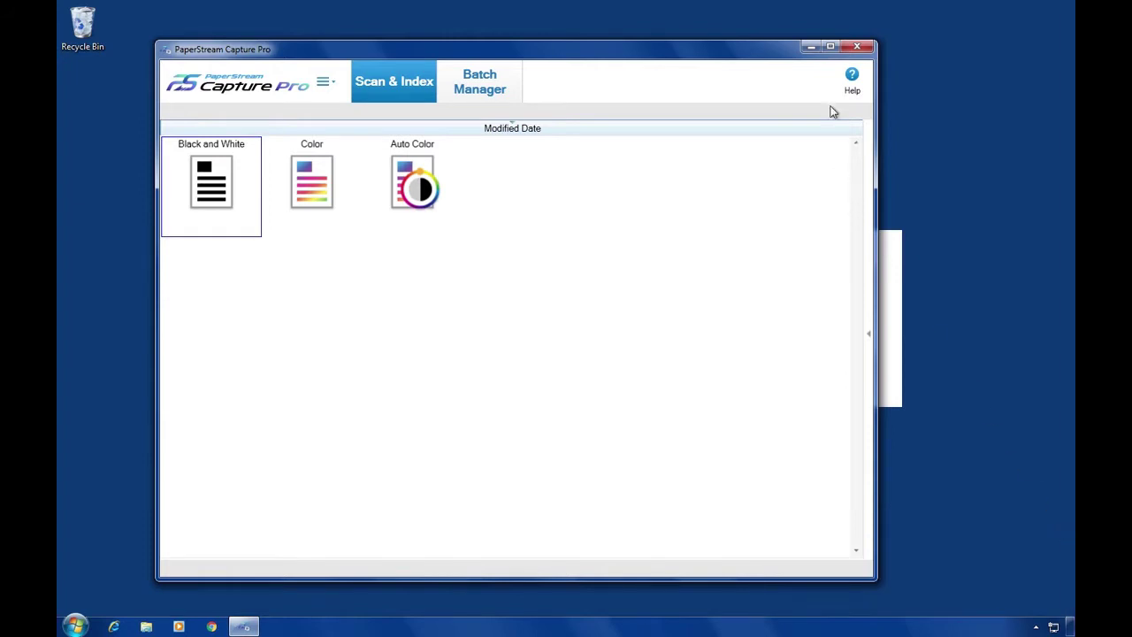
left_click(832, 48)
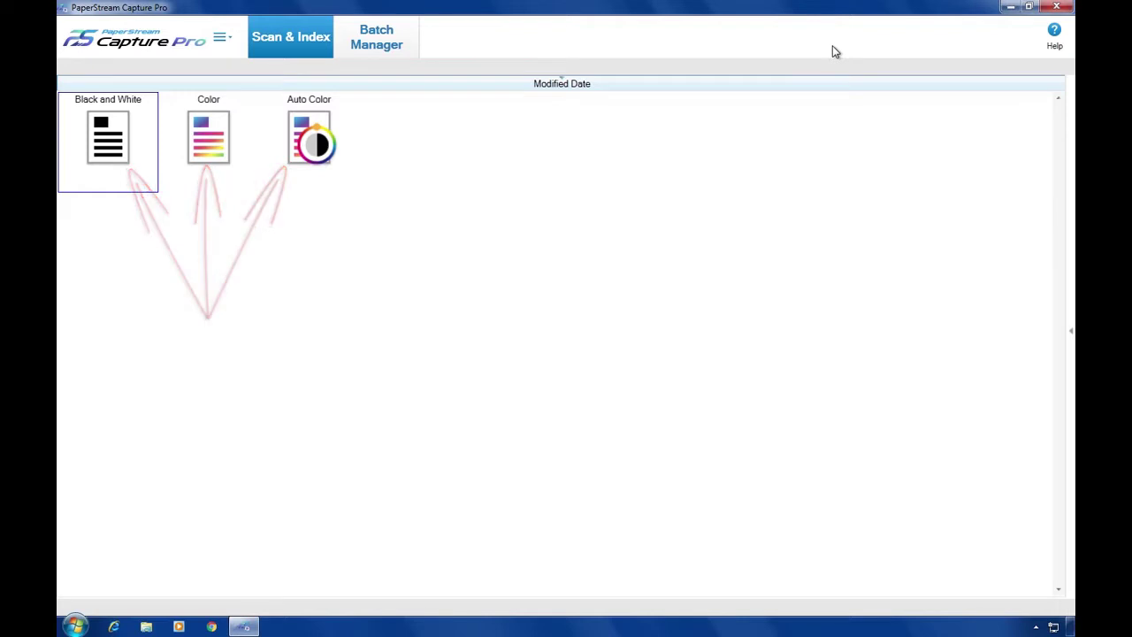
Step: Show the Document Profile Summary and widen it until the profiles stand in a single column
left_click(1071, 333)
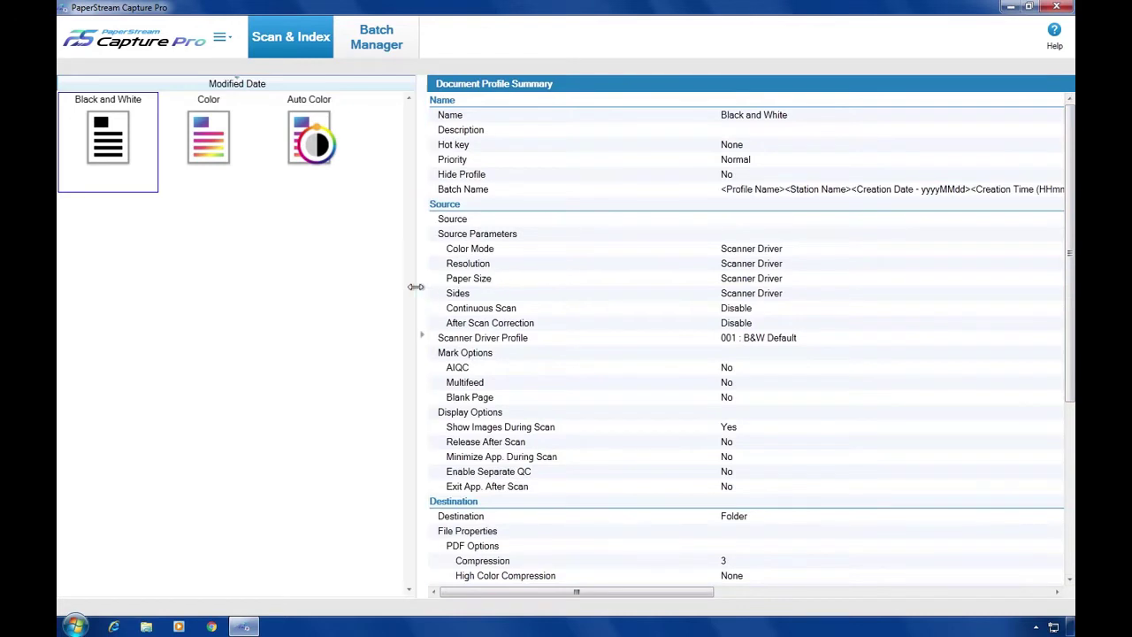
left_click_drag(415, 286, 210, 284)
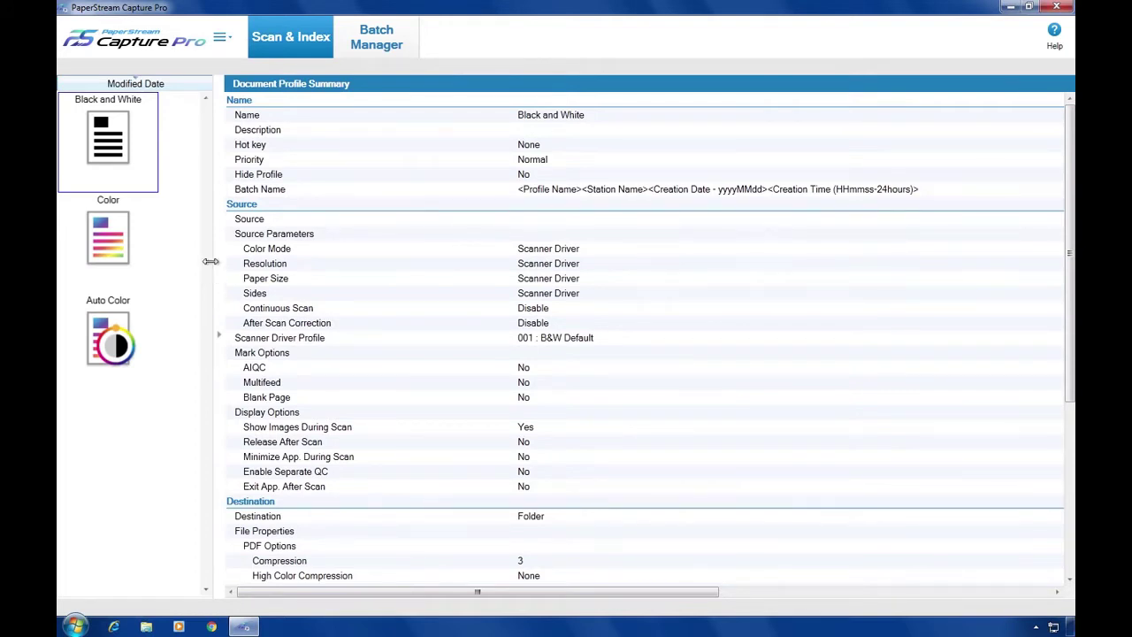
Step: Activate the PaperStream Capture Pro license in the Administrator Tool by pasting the license code, and dismiss the notification
left_click(220, 39)
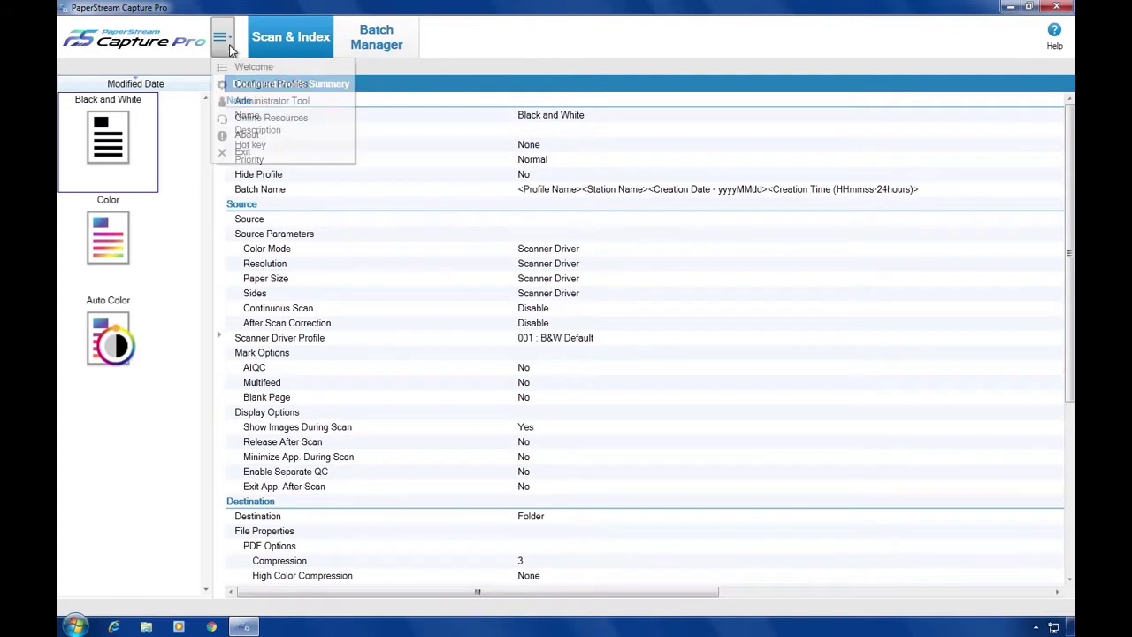
left_click(323, 107)
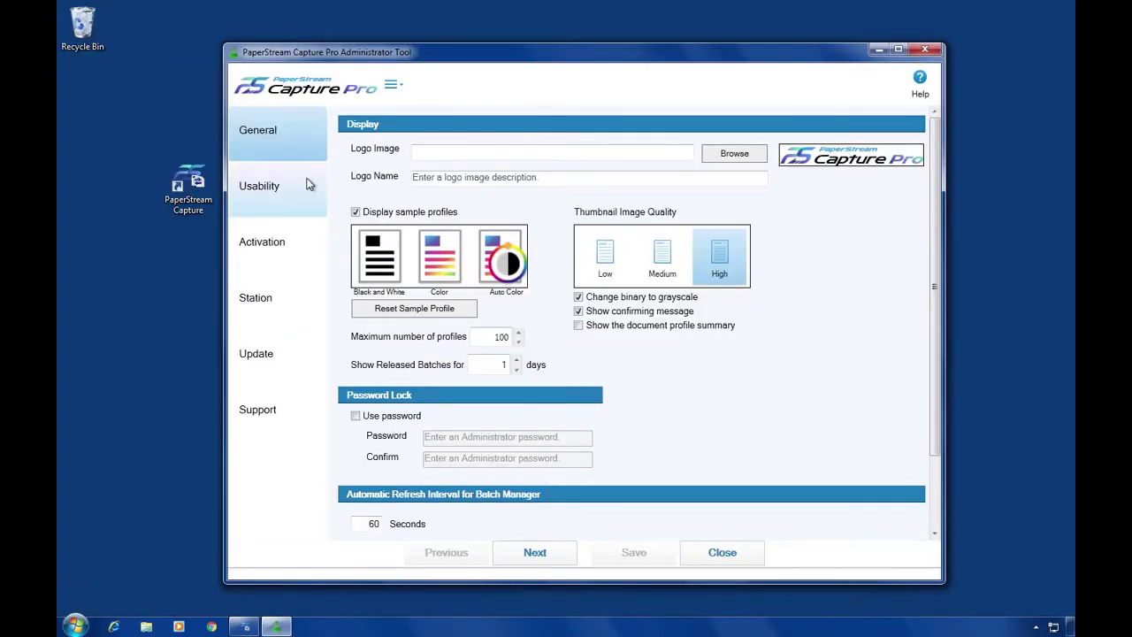
left_click(301, 241)
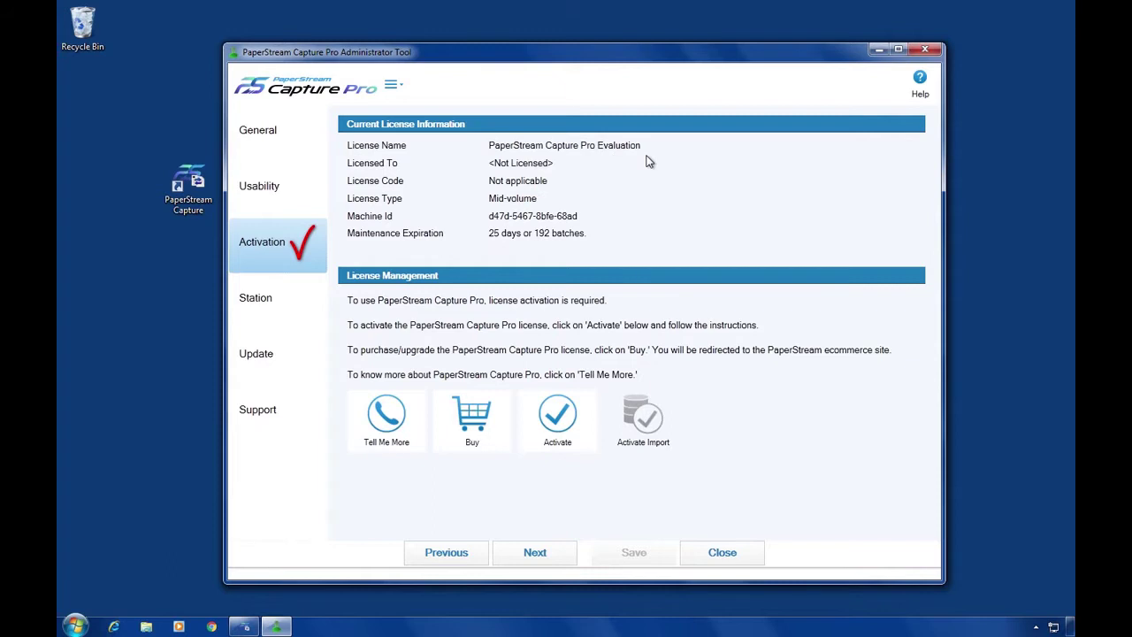
left_click(592, 449)
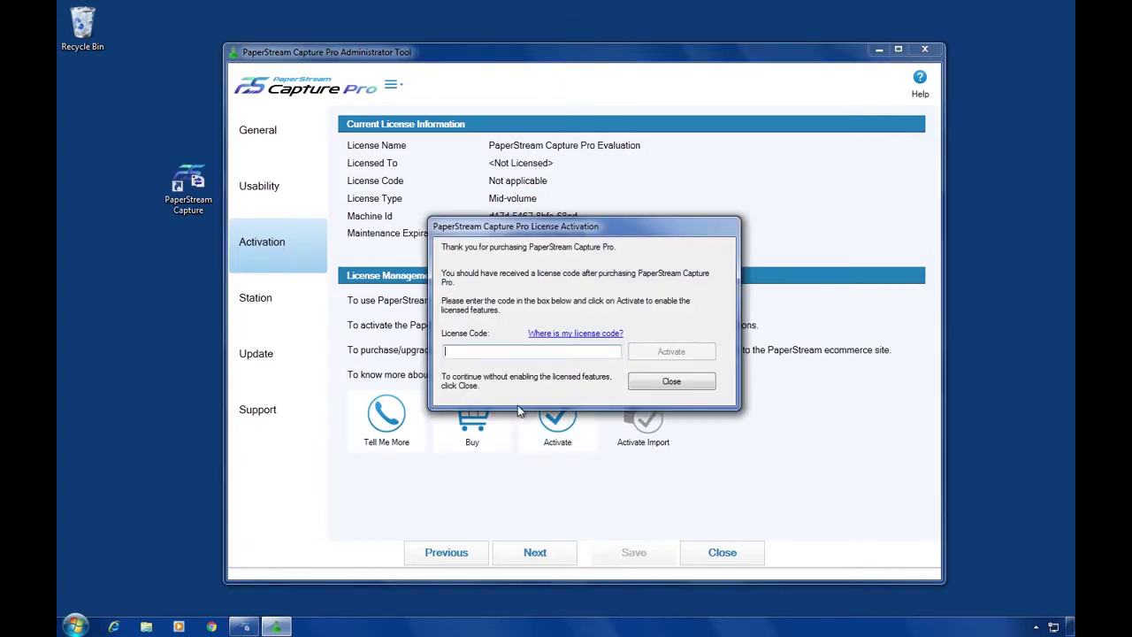
right_click(459, 352)
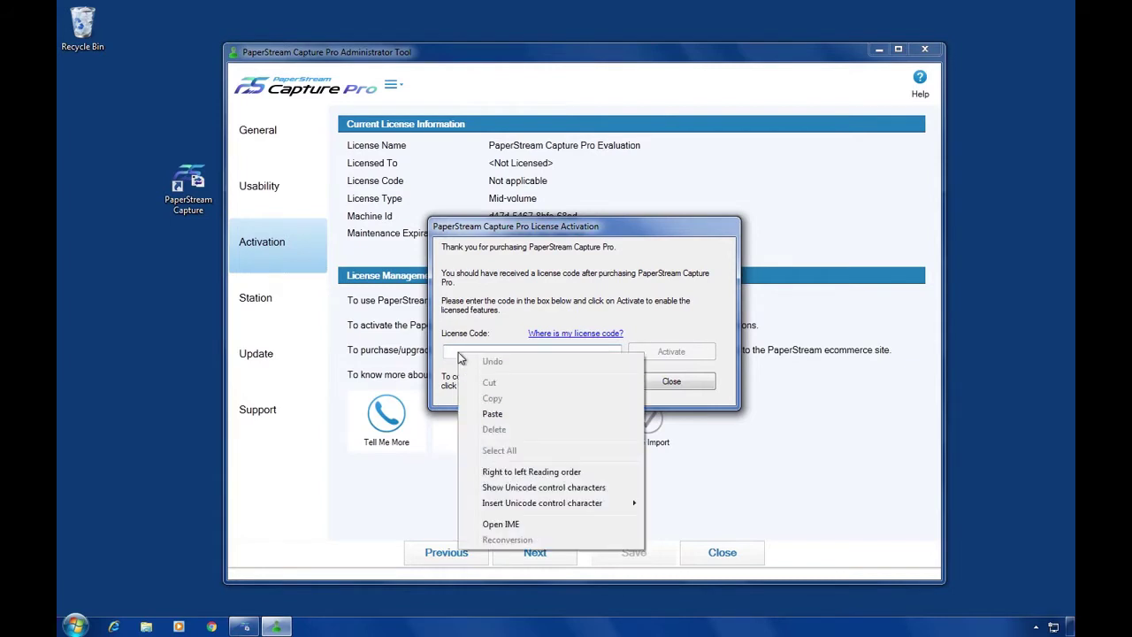
left_click(516, 415)
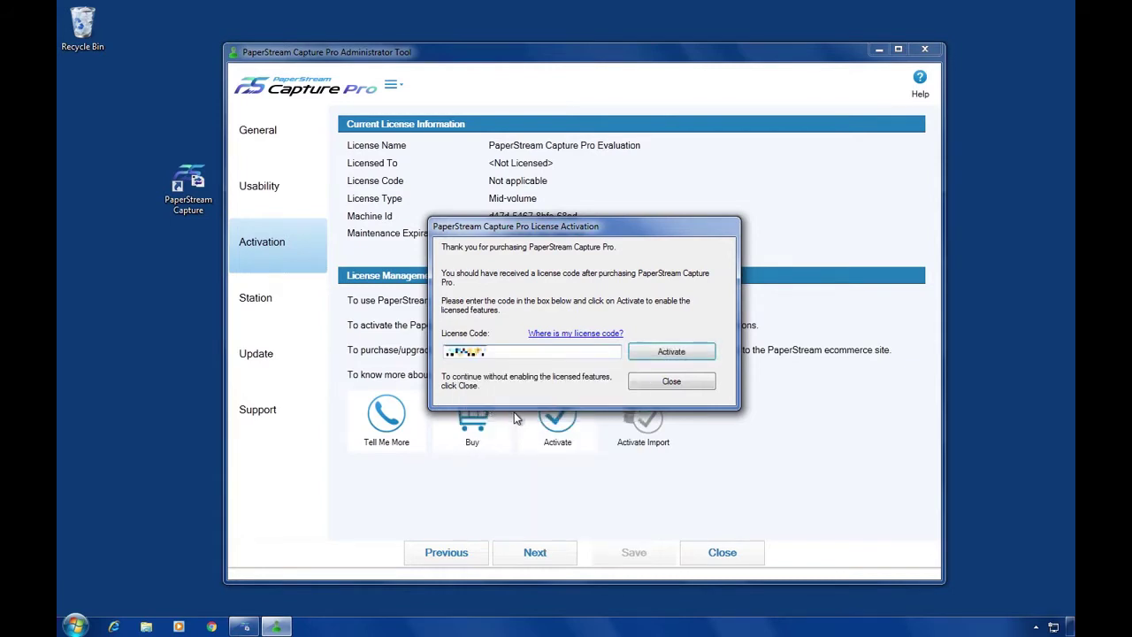
left_click(640, 357)
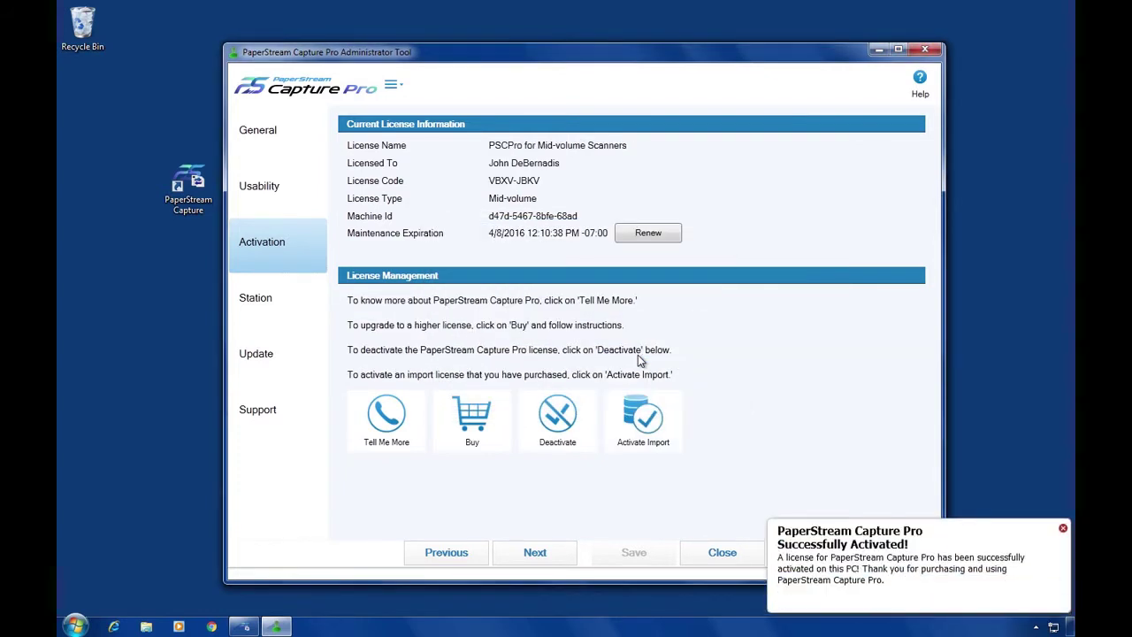
left_click(1063, 530)
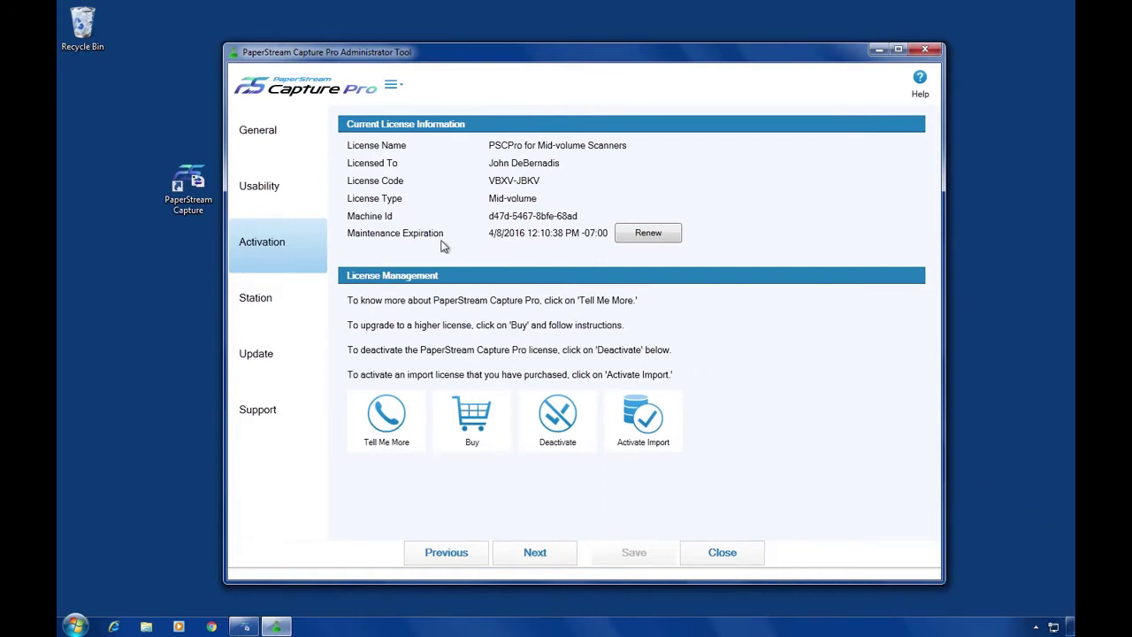
Step: Set the mouse Click Mode to Double in the Usability settings
left_click(305, 193)
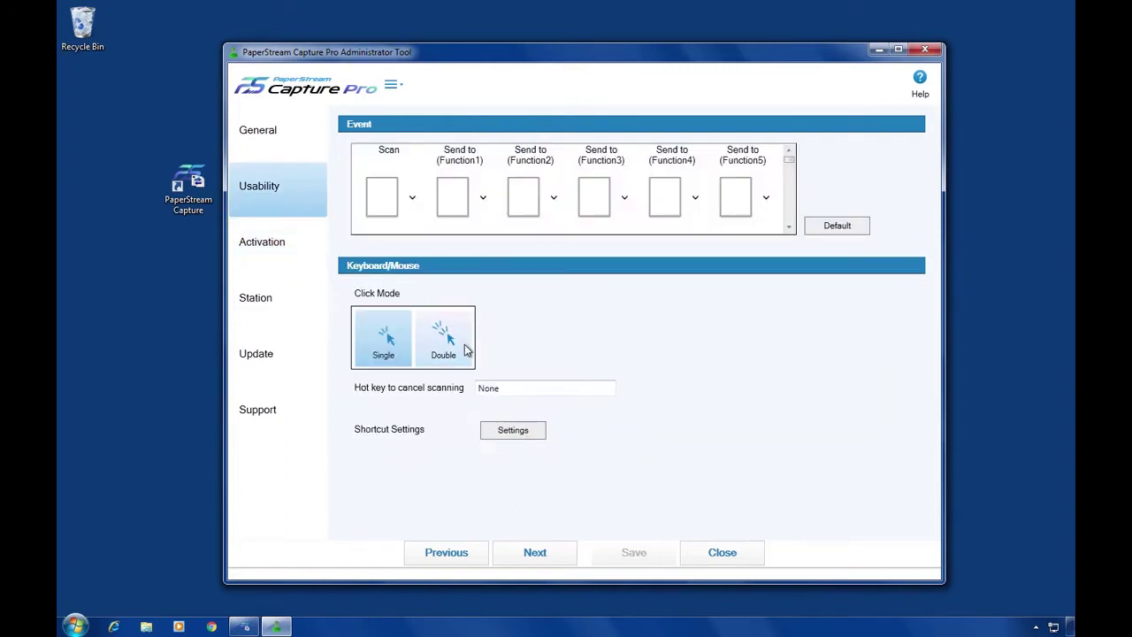
left_click(445, 341)
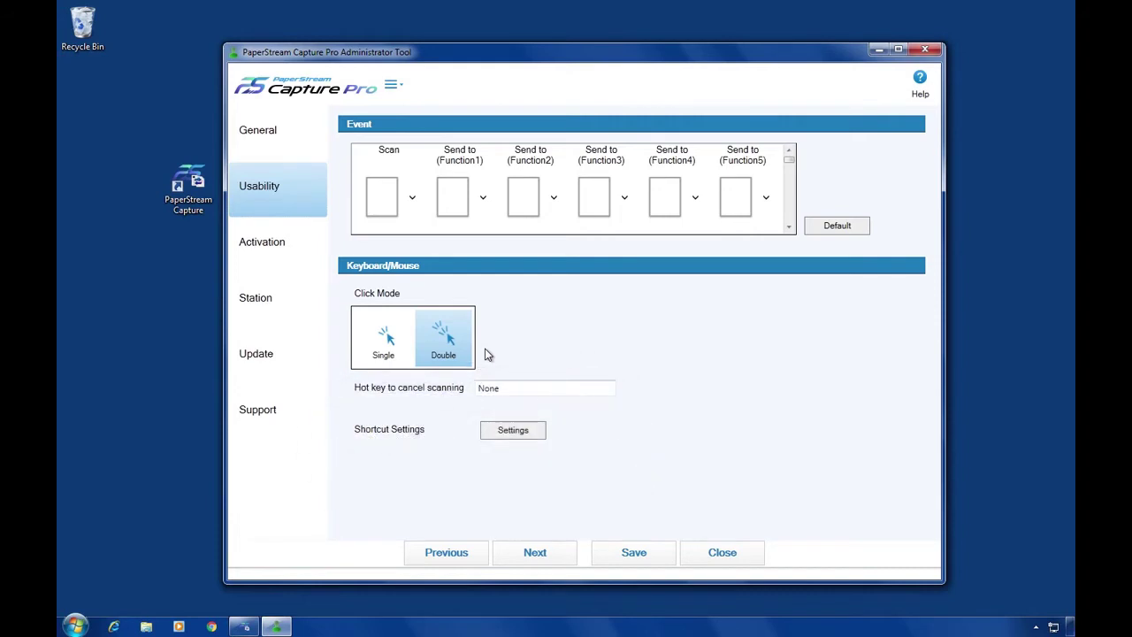
Step: Try separate Scan, QC and Index processes for the station, deselect QC, and restore the combined Scan & Index process
left_click(301, 308)
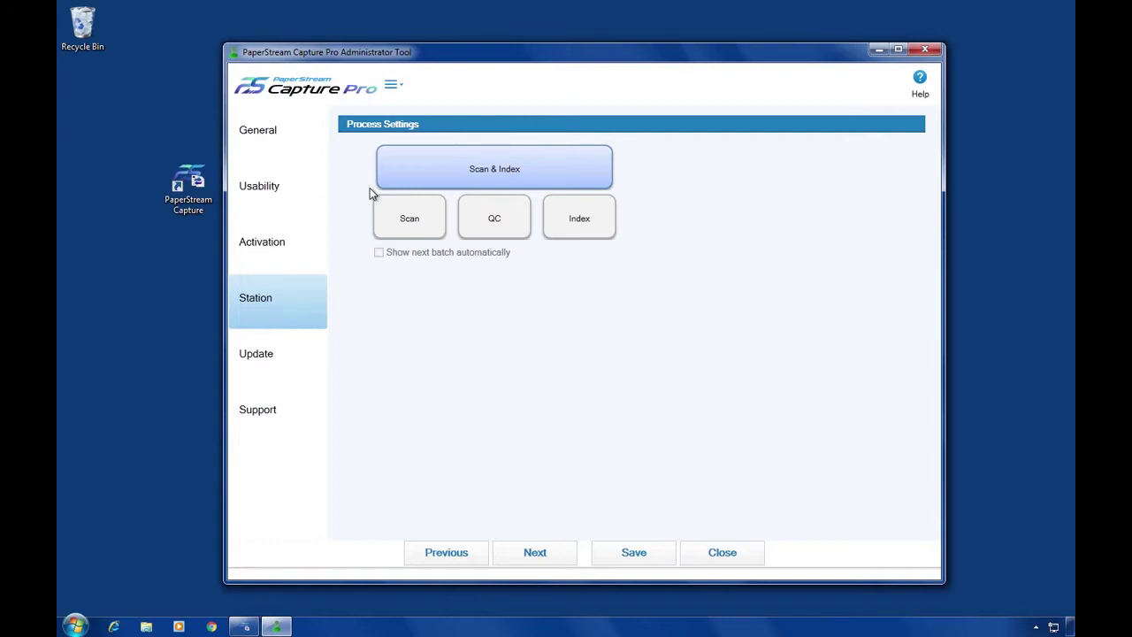
left_click(400, 228)
left_click(474, 231)
left_click(579, 234)
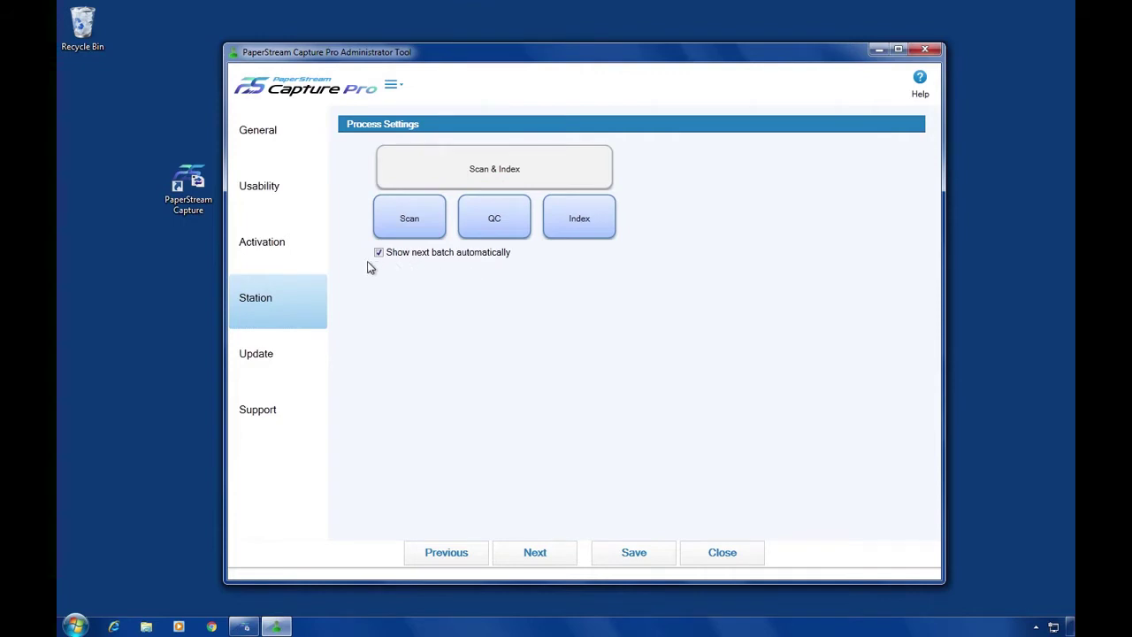
left_click(517, 235)
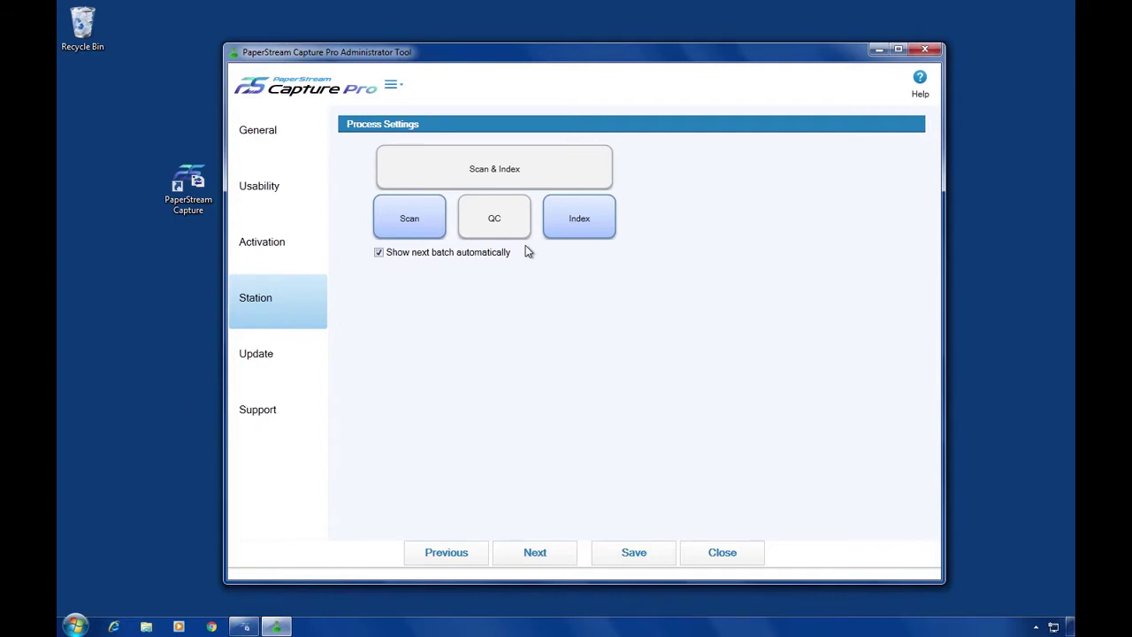
left_click(538, 182)
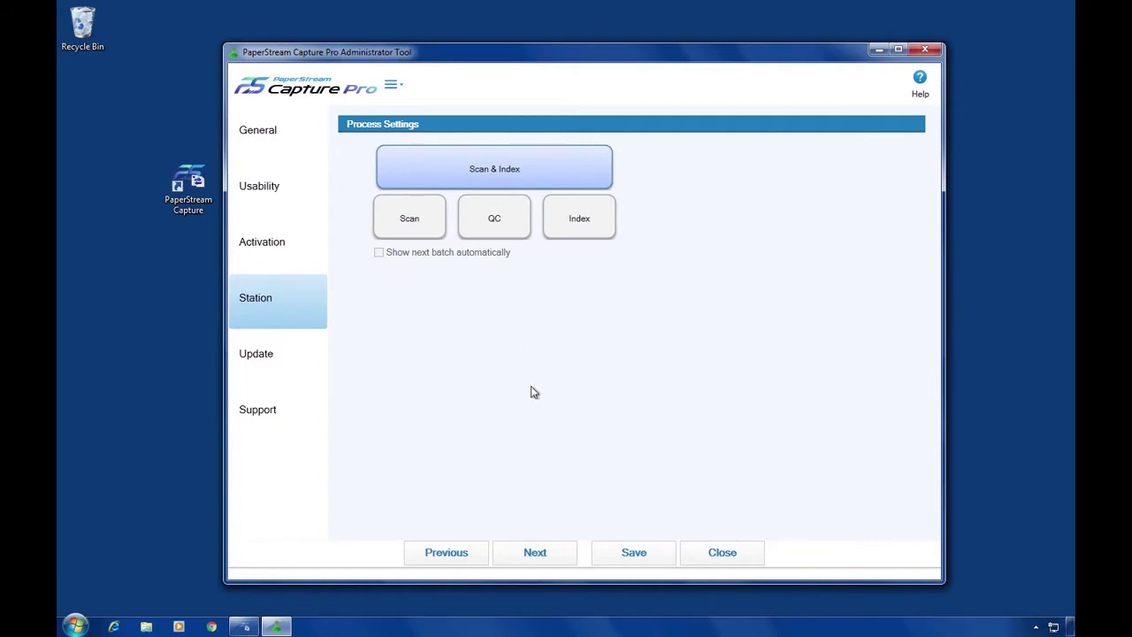
Step: Save the administrator settings and close the Administrator Tool
left_click(600, 558)
left_click(694, 554)
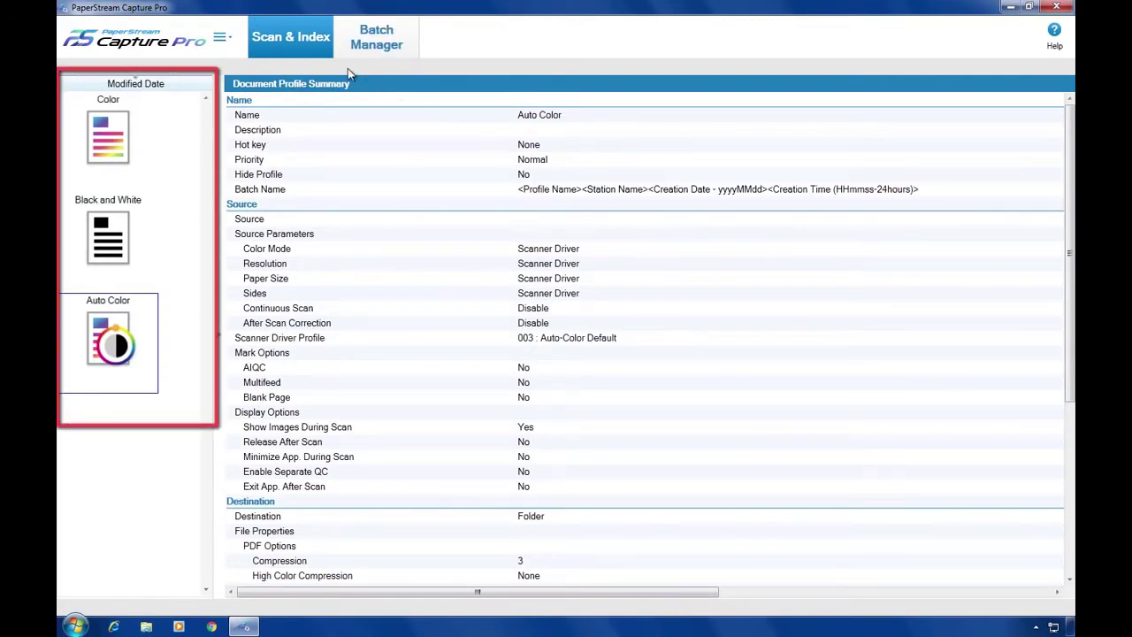
Step: Sort the document profiles by Name in ascending order
left_click(206, 84)
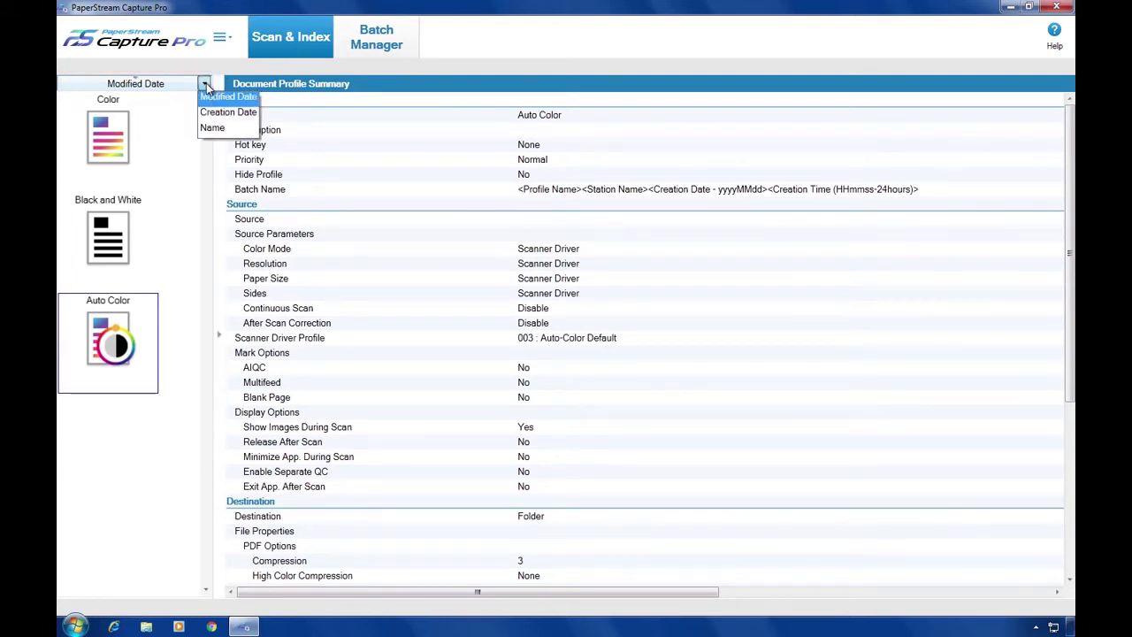
left_click(236, 126)
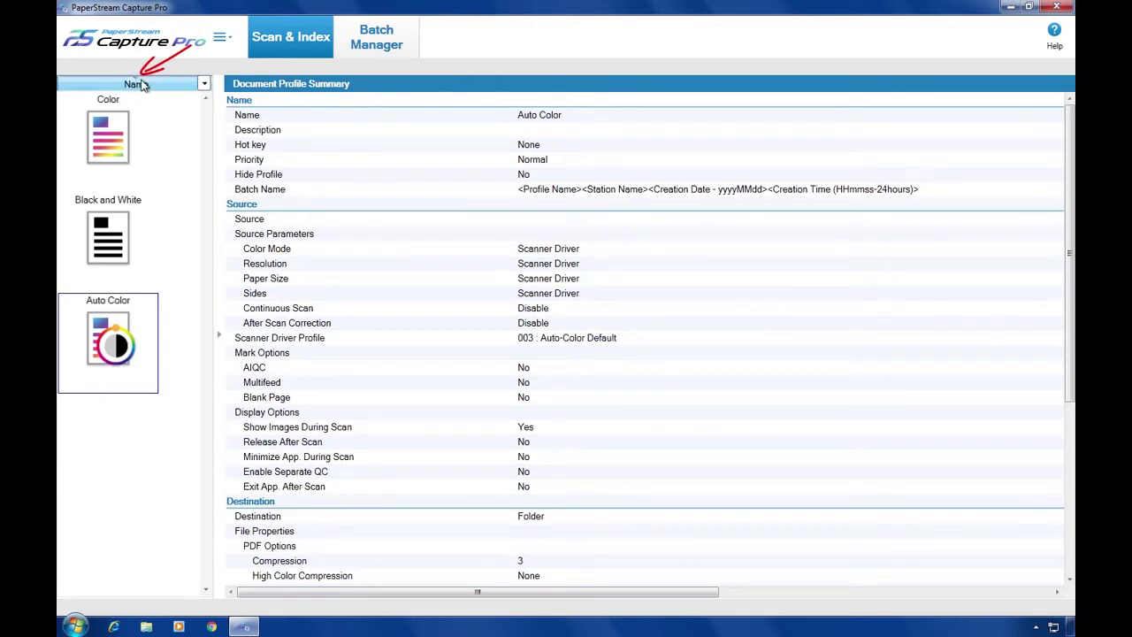
left_click(172, 84)
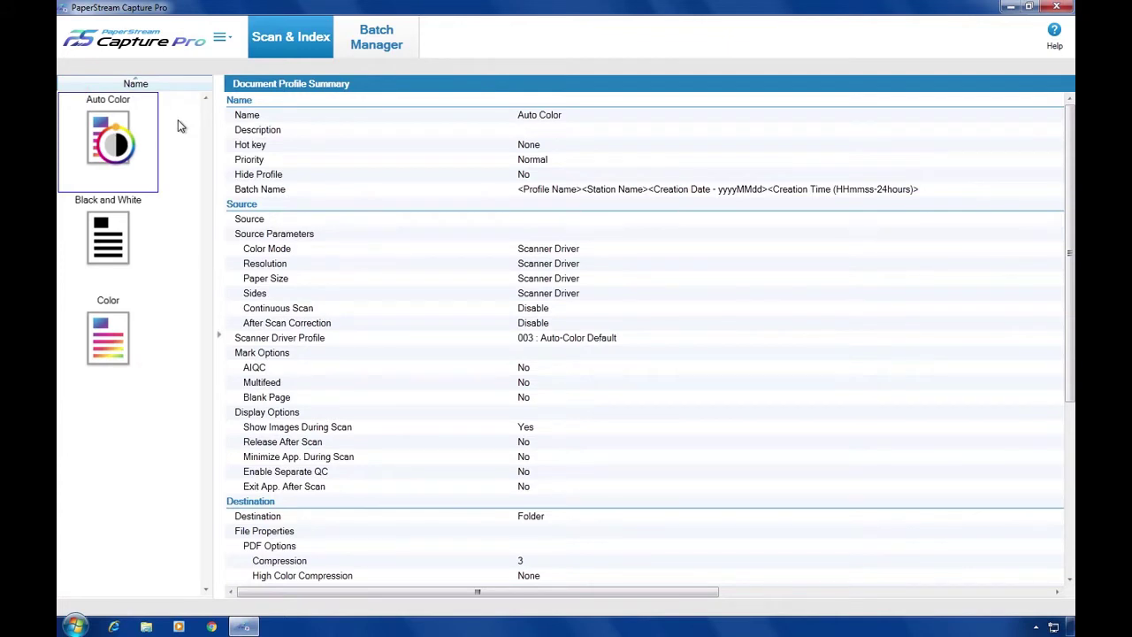
Step: Create a new document profile named "1 Invoices" and assign it the black-and-white document icon
left_click(223, 41)
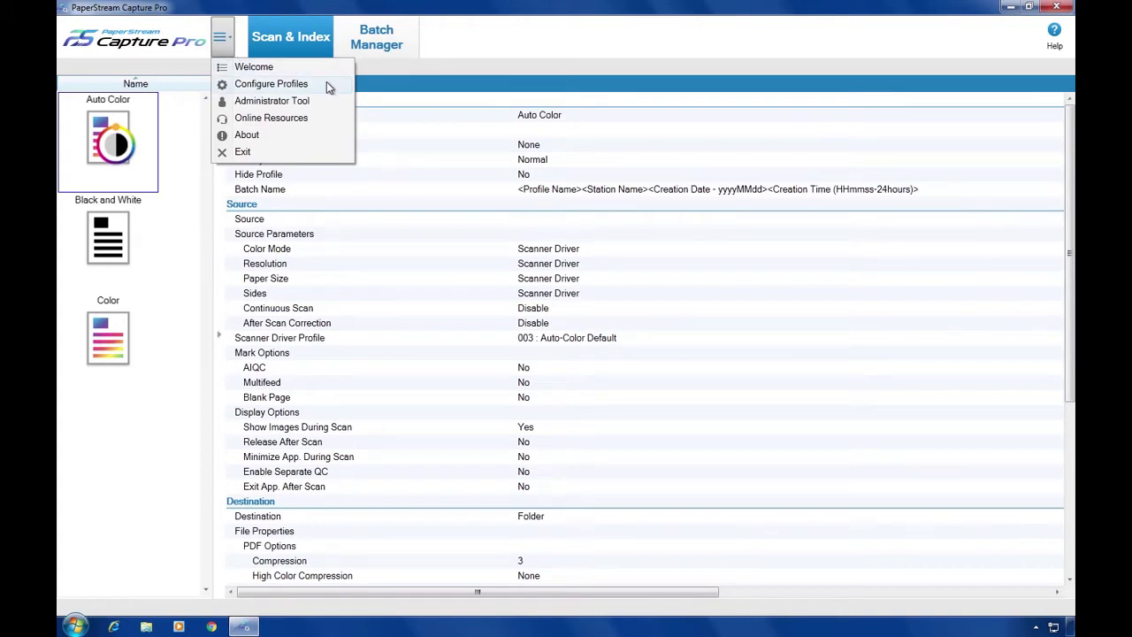
left_click(328, 85)
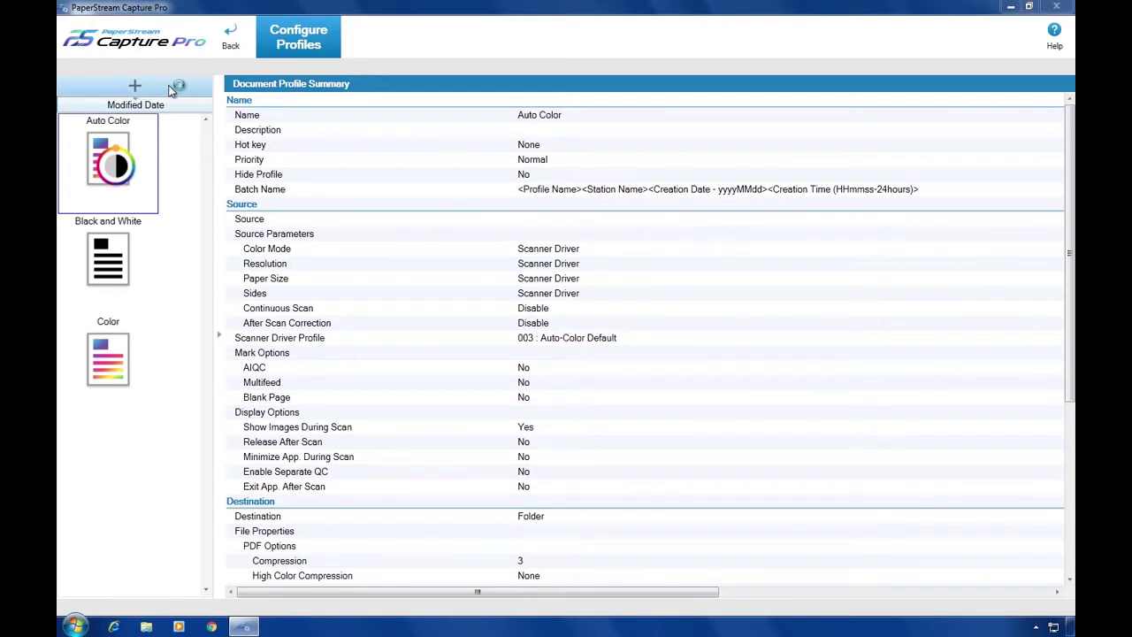
left_click(172, 92)
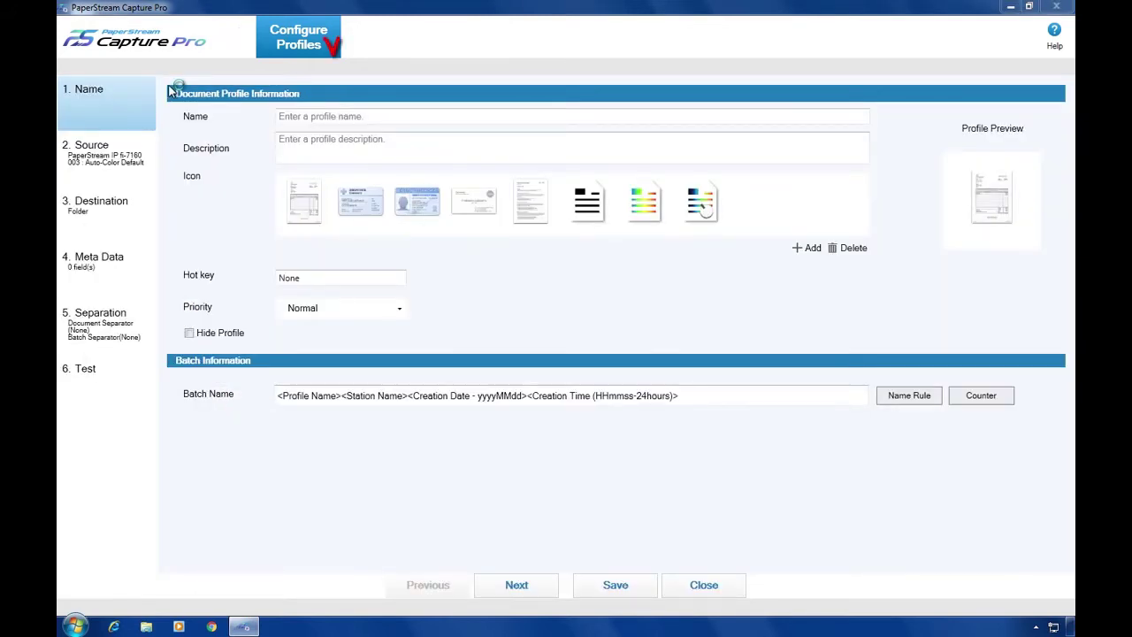
left_click(282, 116)
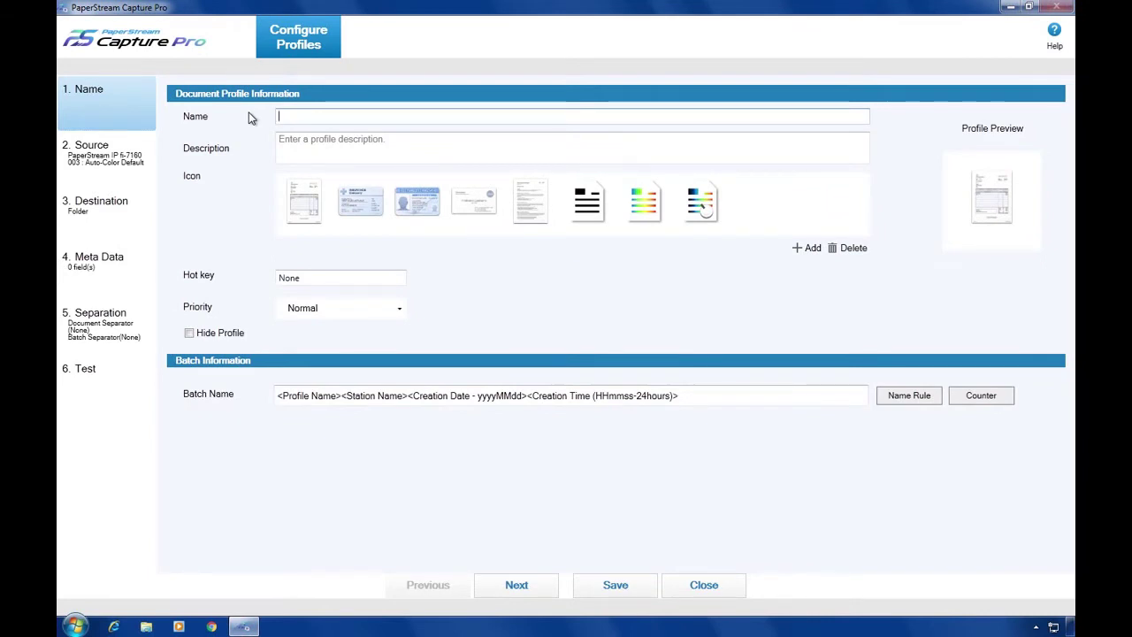
type("1 Invoi")
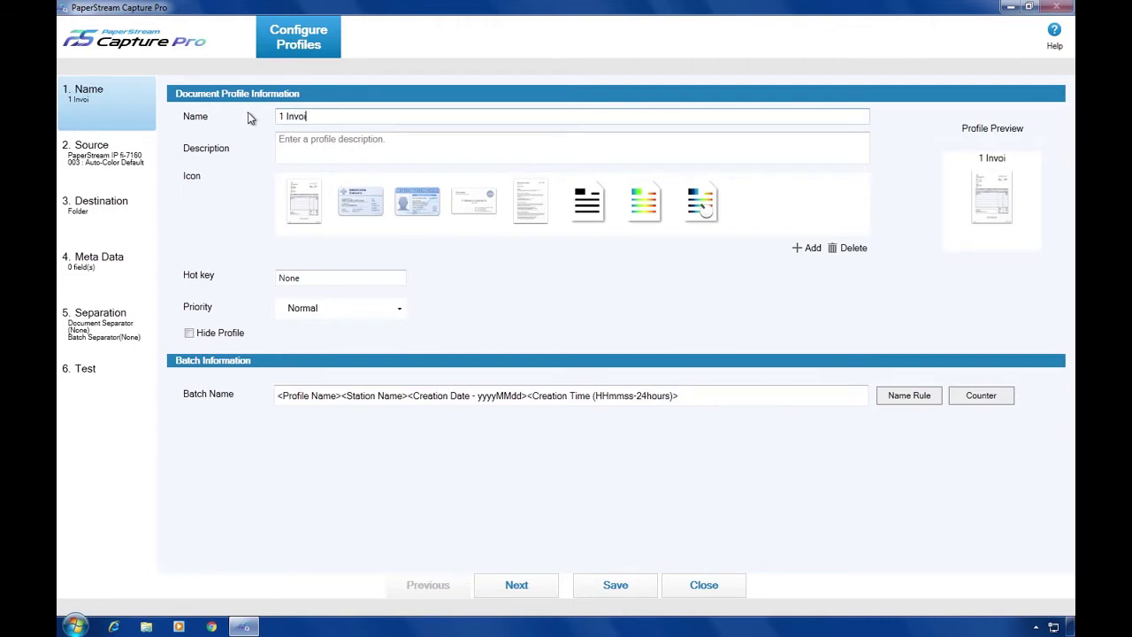
type("ces")
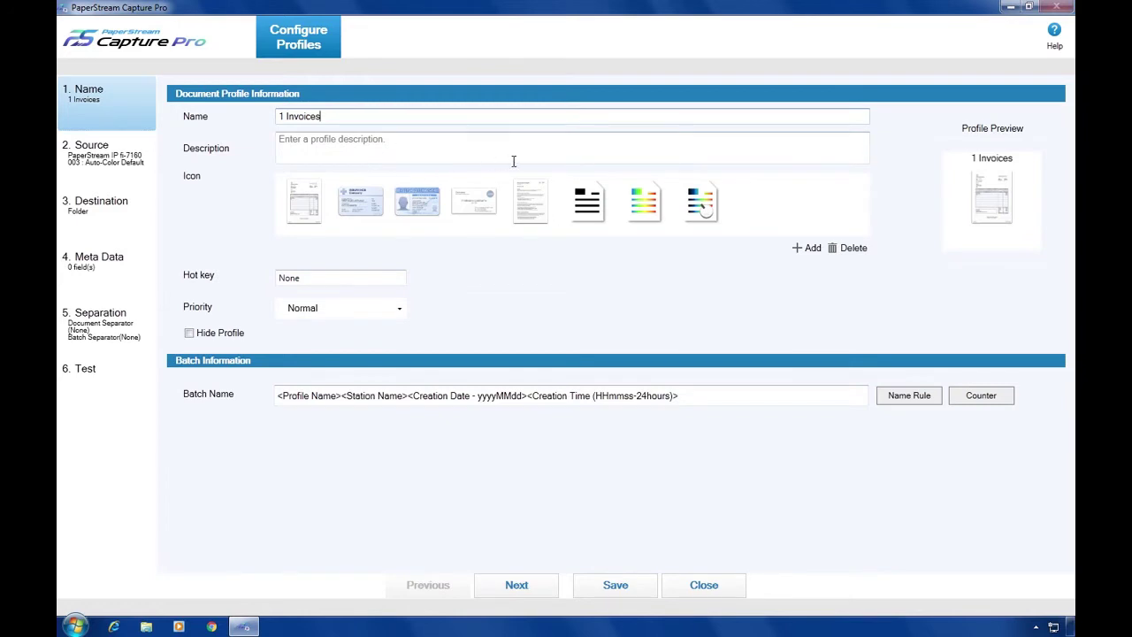
left_click(594, 221)
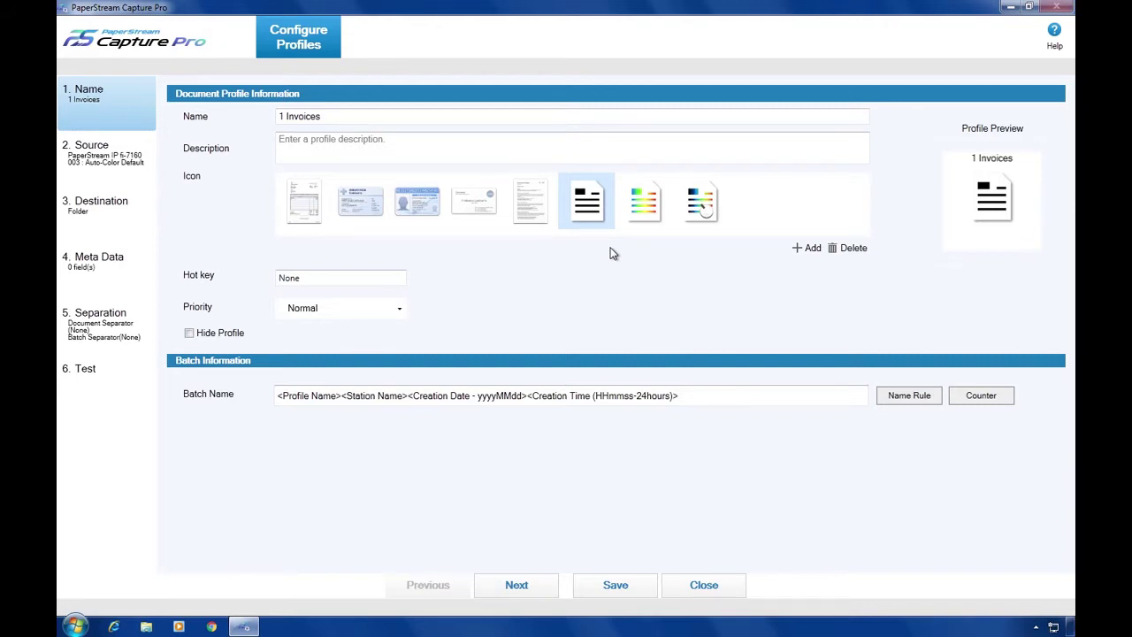
Step: In the profile's Source settings, check the available scanners and choose the scanner driver profile 001 : B&W Default
left_click(141, 157)
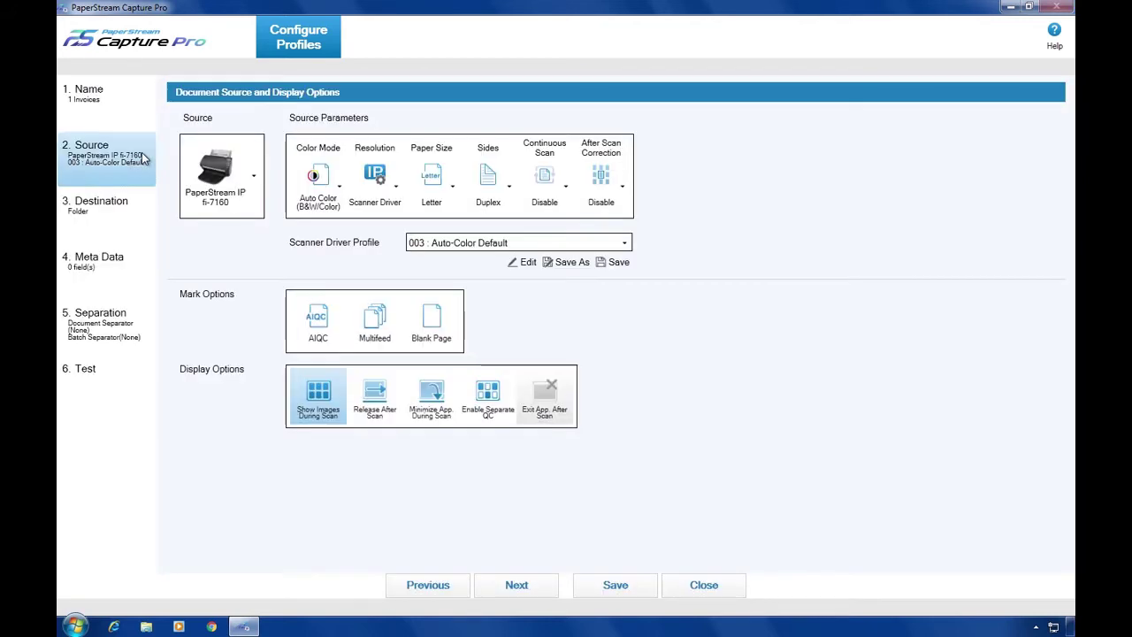
left_click(255, 191)
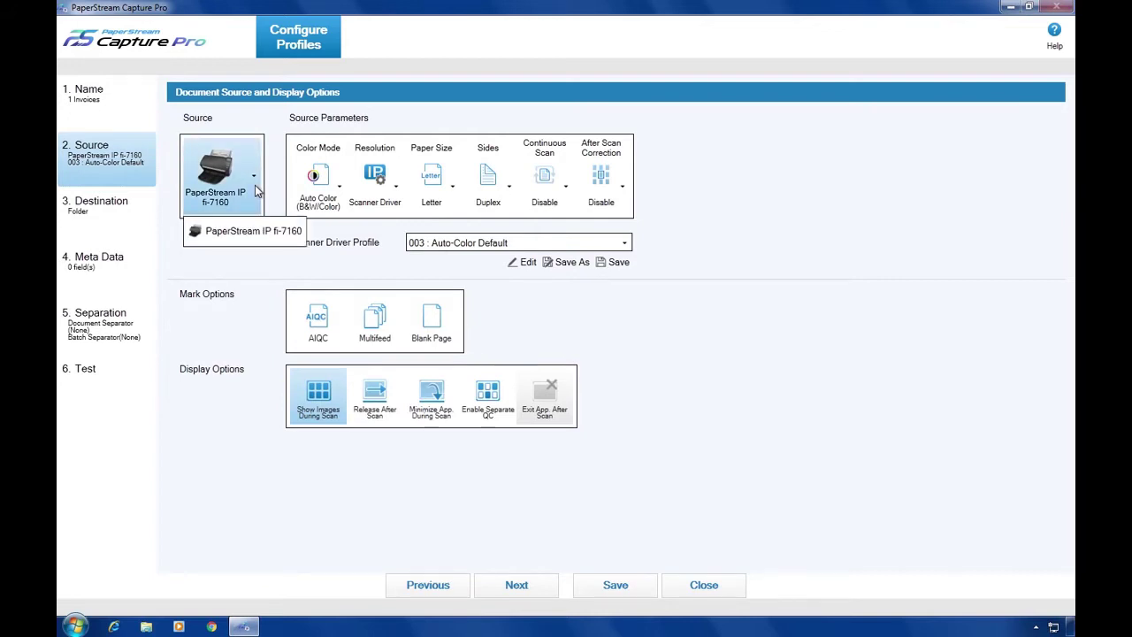
left_click(270, 192)
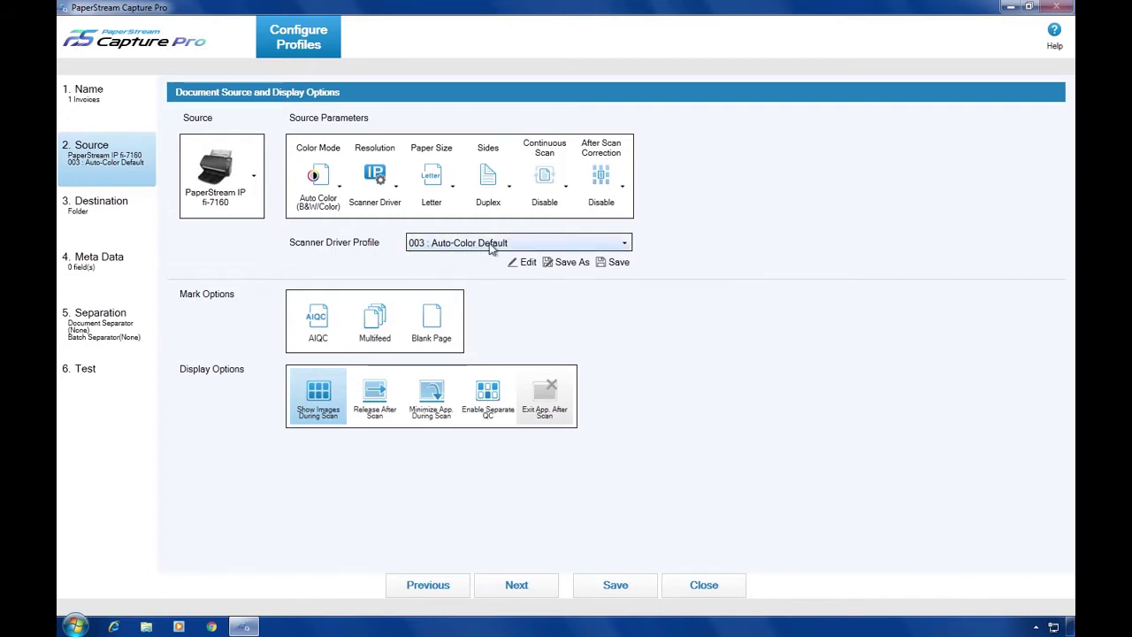
left_click(625, 247)
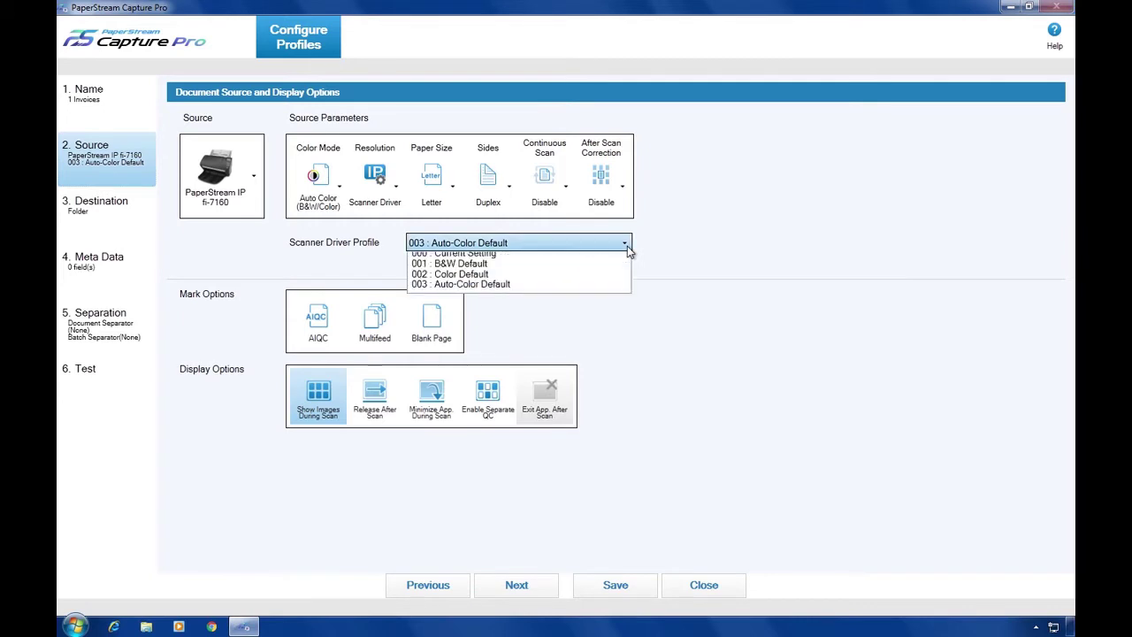
left_click(514, 272)
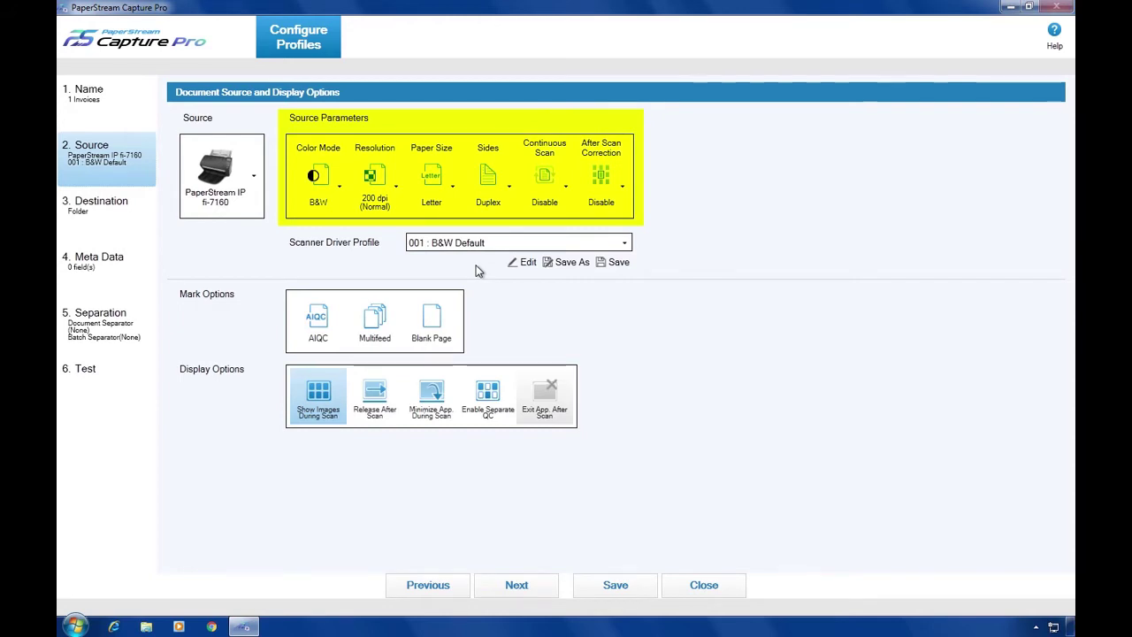
Step: Check the Color Mode and Paper Size options and set the scan Resolution to 300 dpi (Fine)
left_click(341, 193)
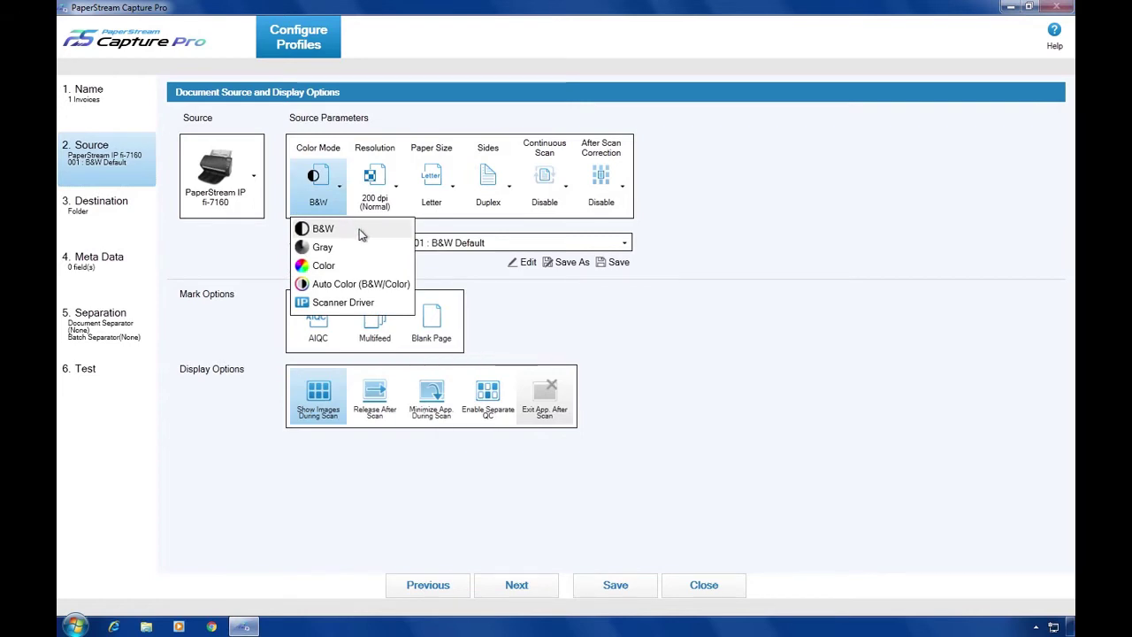
left_click(342, 214)
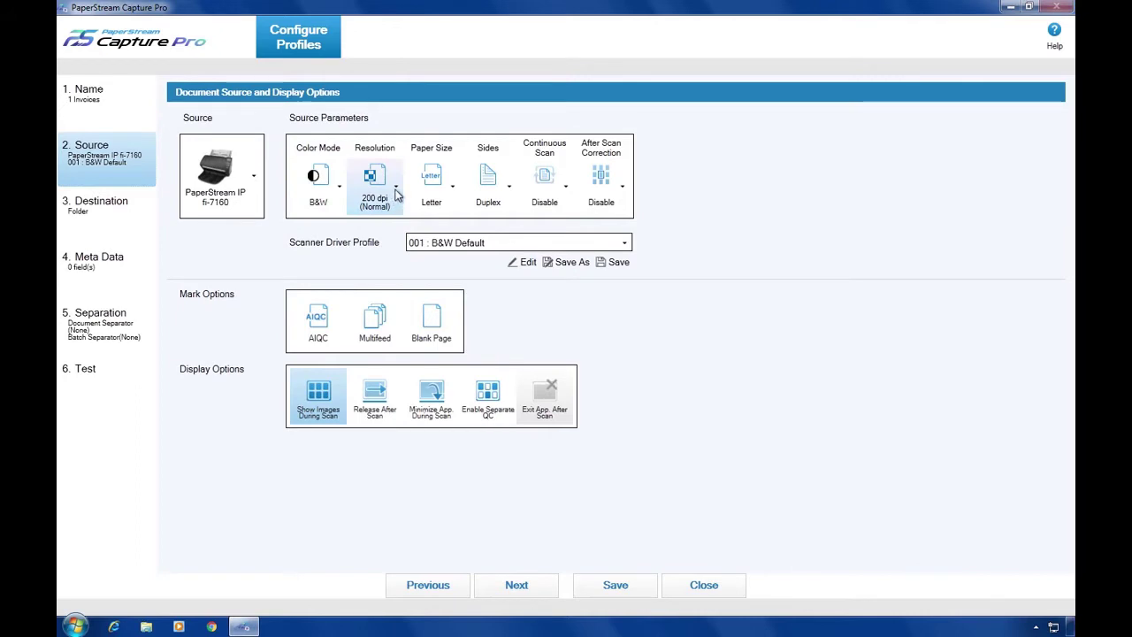
left_click(397, 195)
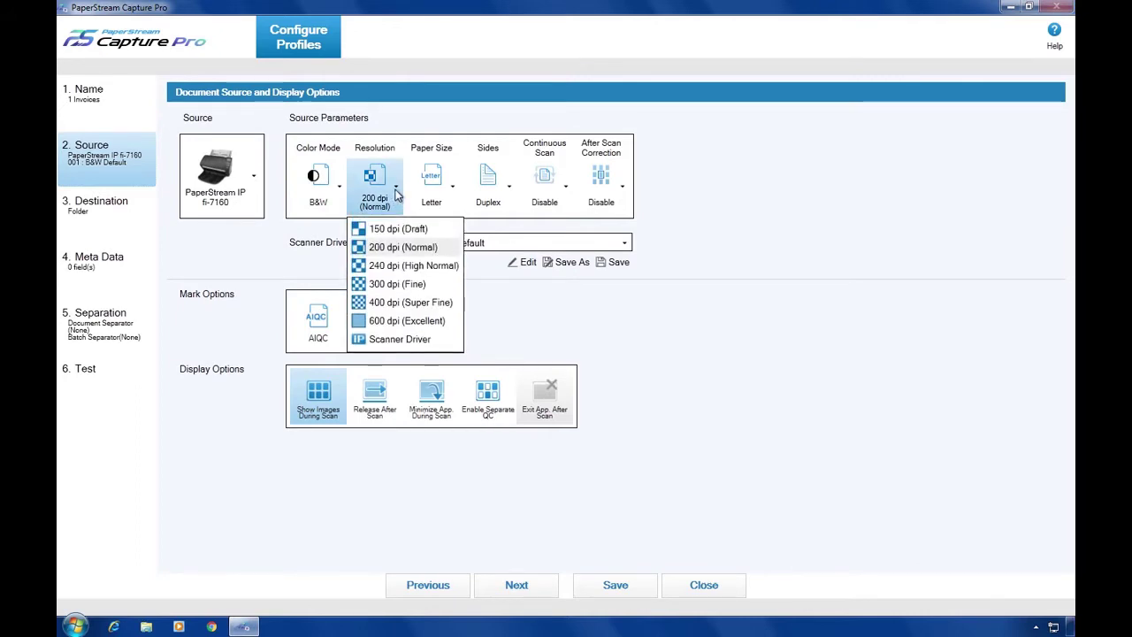
left_click(437, 285)
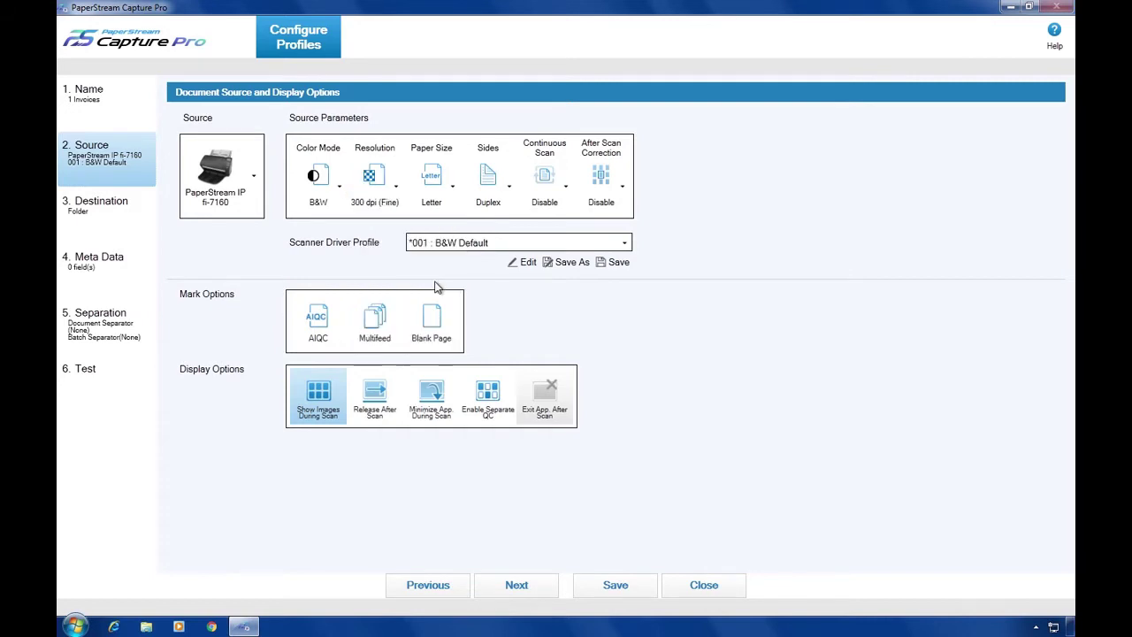
left_click(450, 202)
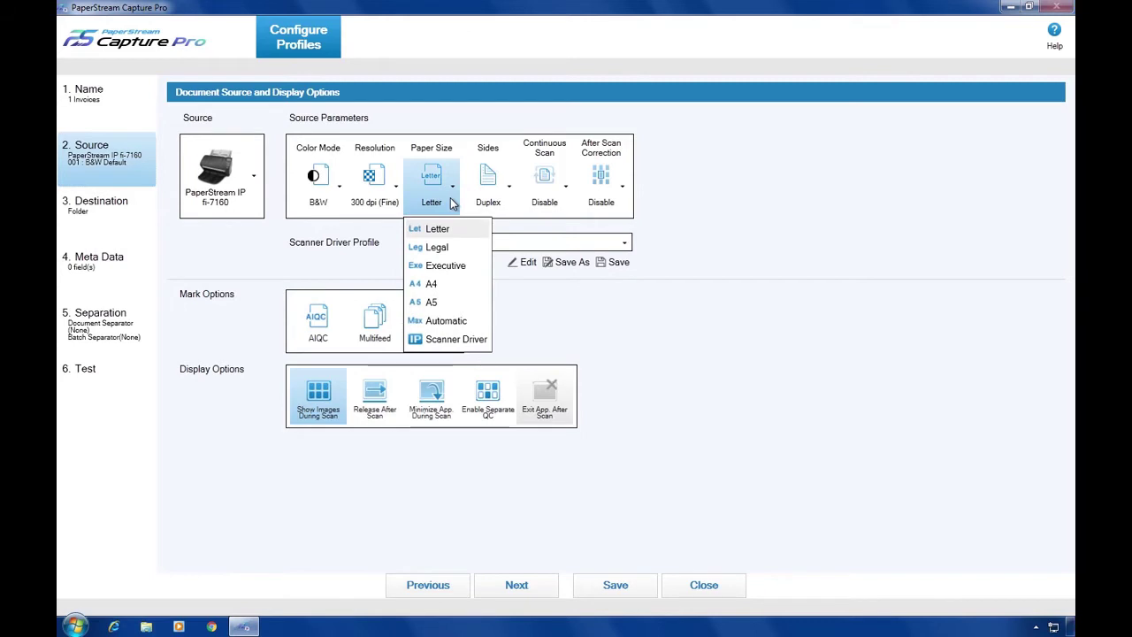
left_click(450, 202)
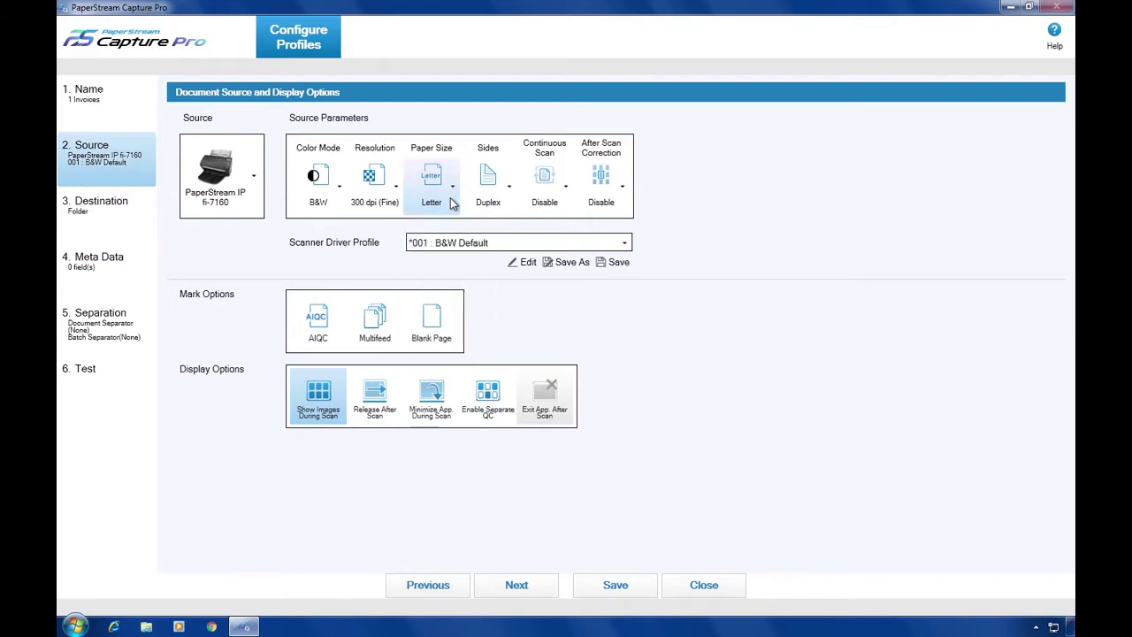
Step: Set the scanned Sides to Simplex and enable After Scan Correction
left_click(508, 194)
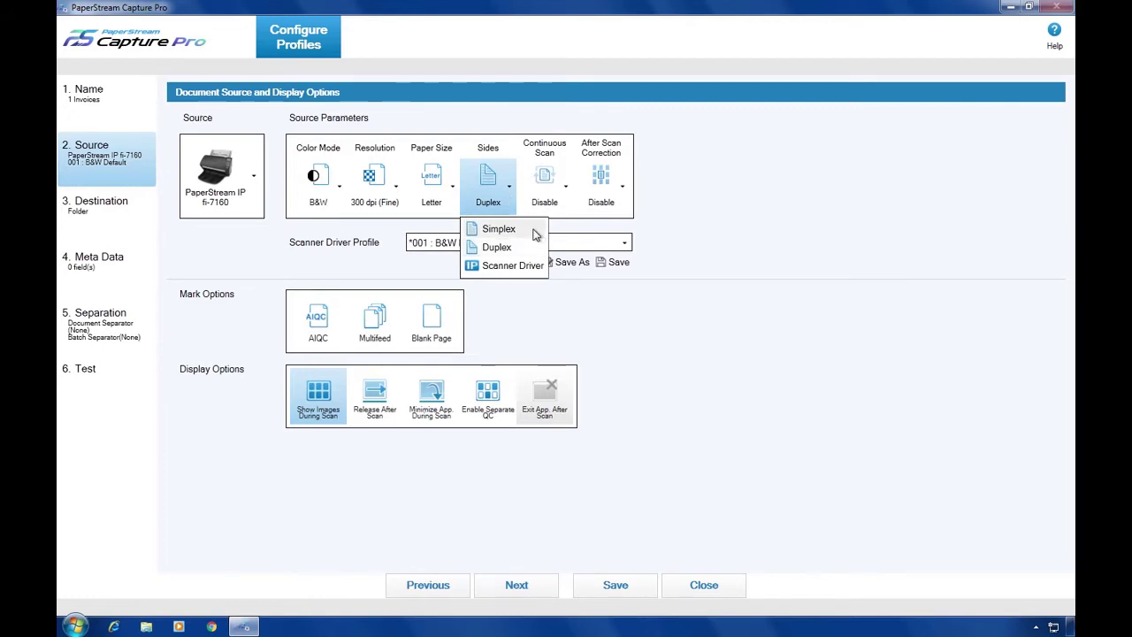
left_click(500, 229)
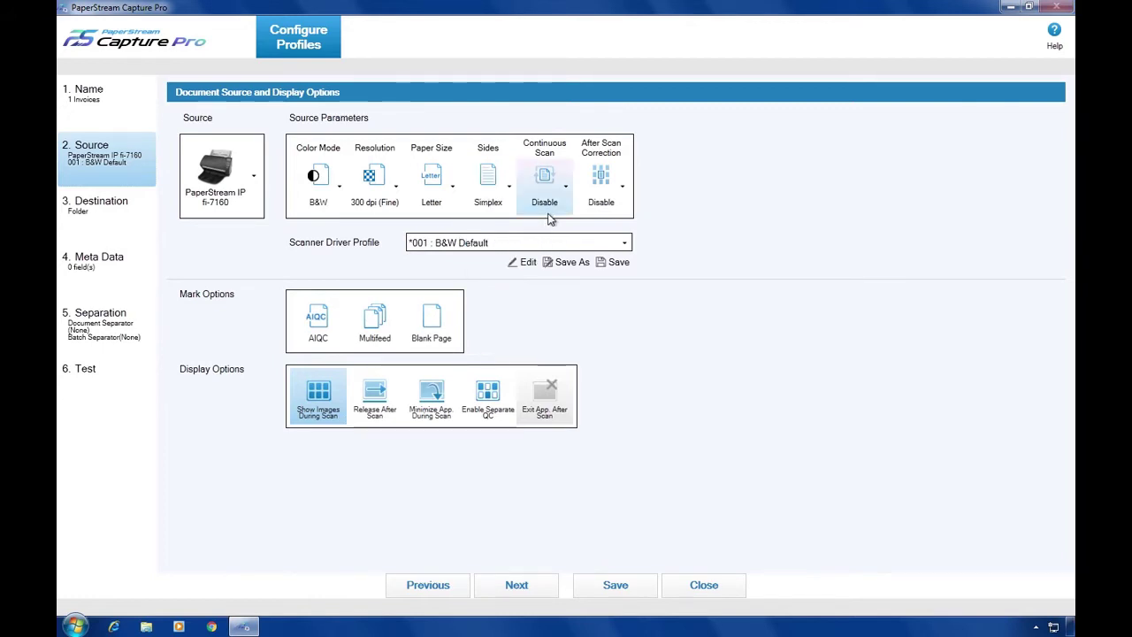
left_click(623, 189)
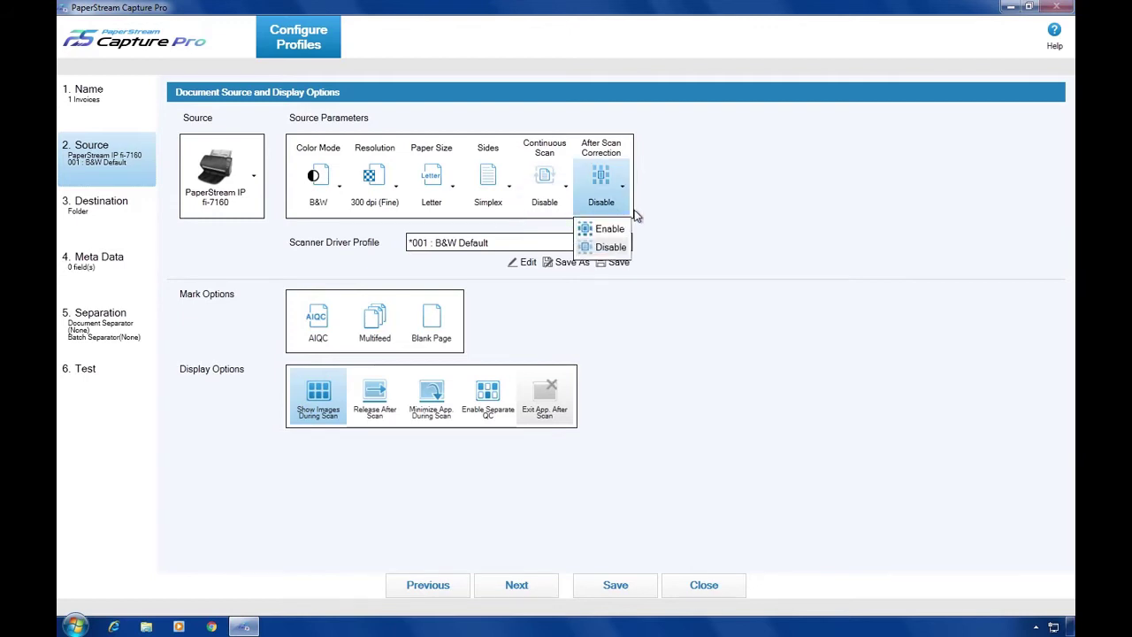
left_click(610, 229)
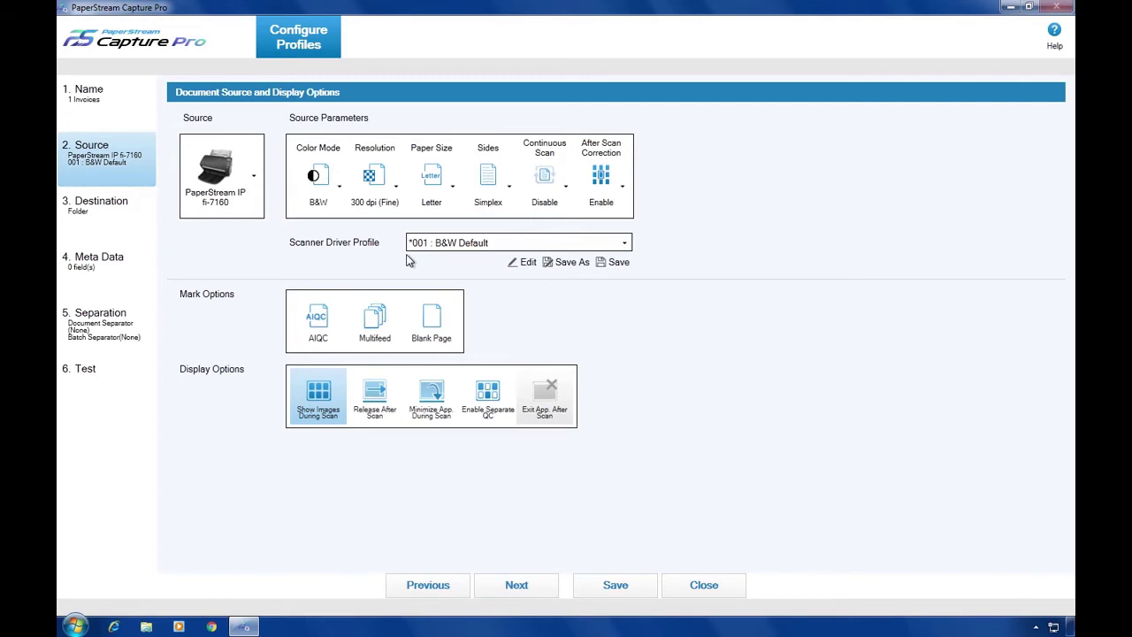
Step: Save the modified scanner settings as a new driver profile named "1 Invoices"
left_click(574, 265)
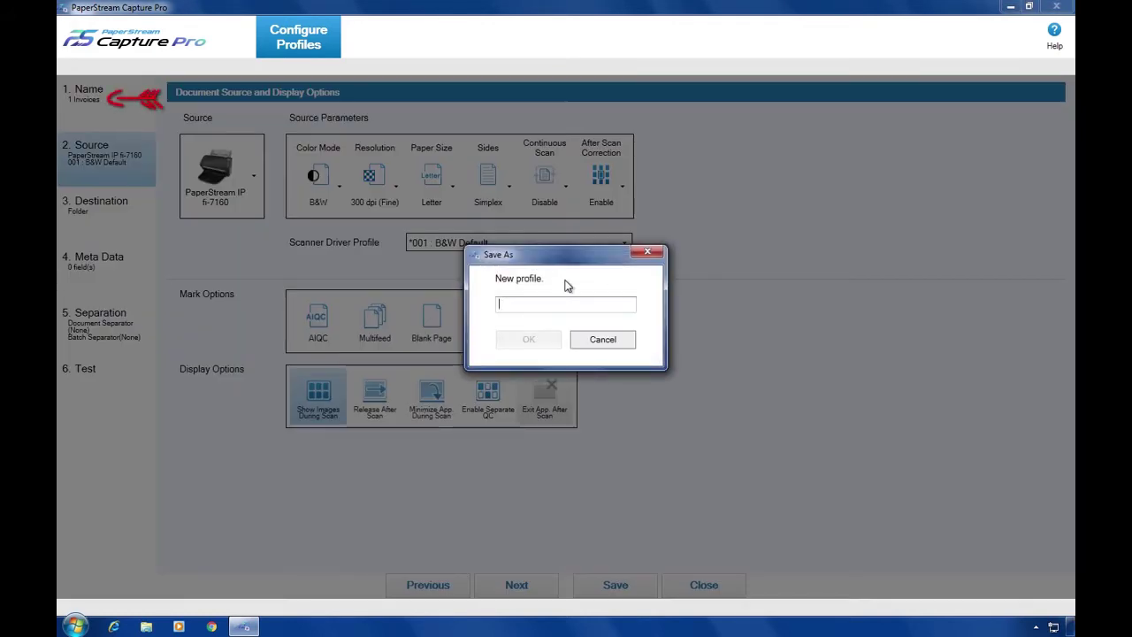
type("1 Inv")
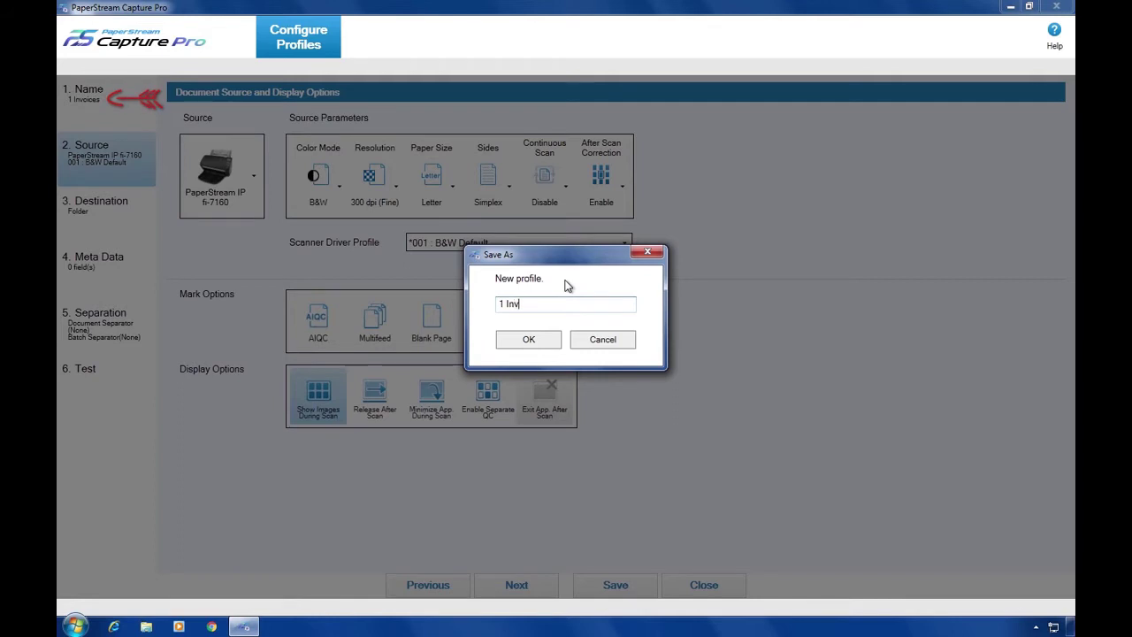
type("oices")
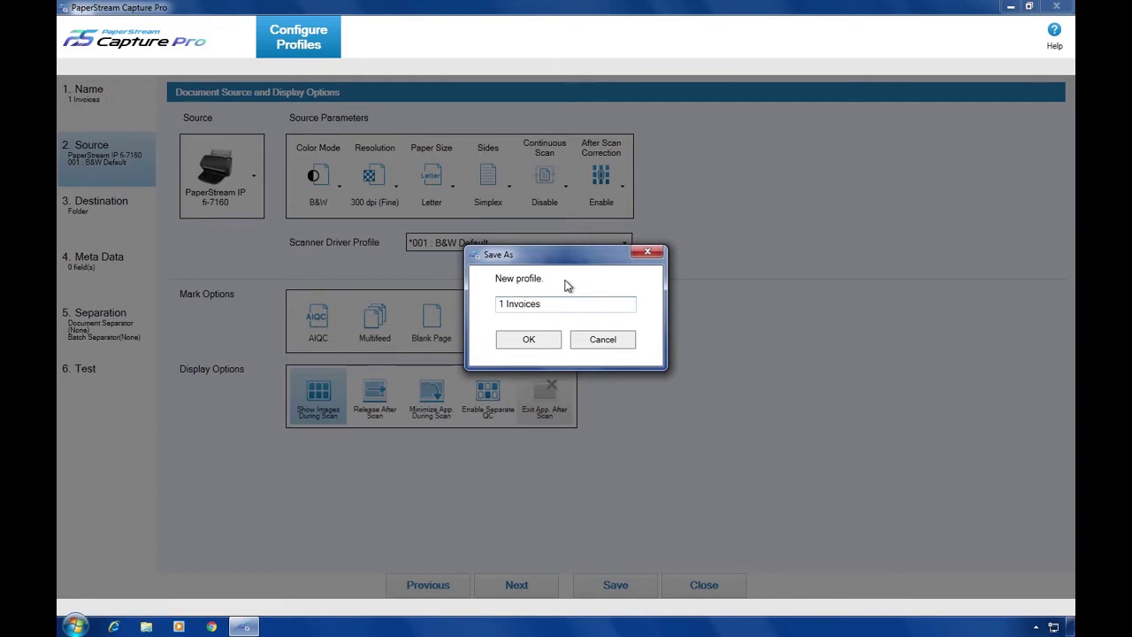
left_click(550, 343)
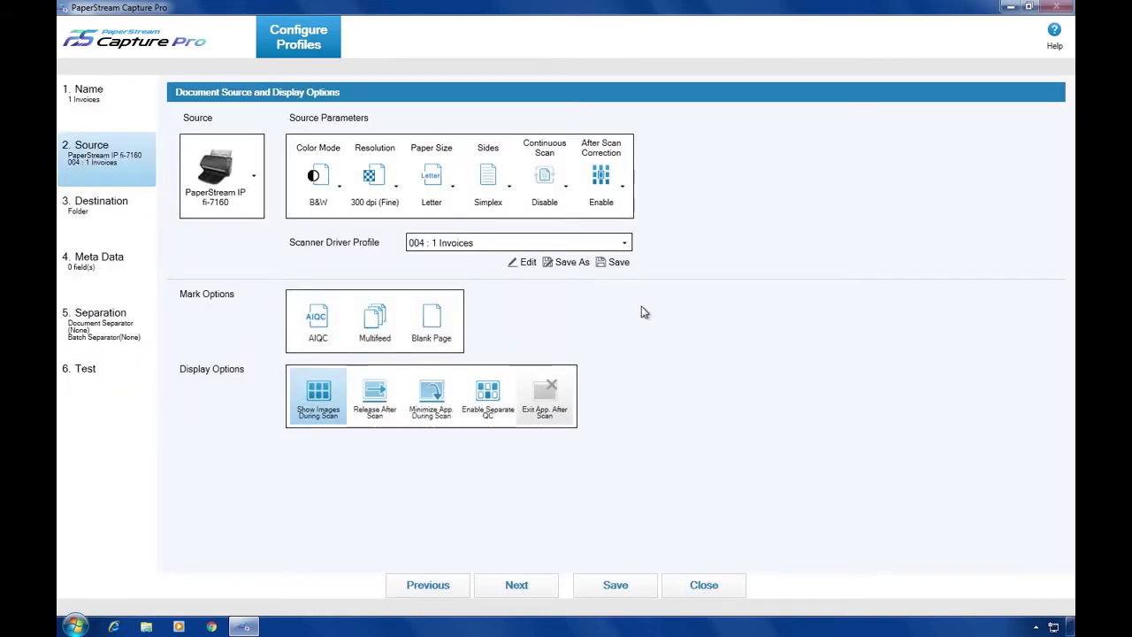
Step: Switch the scanner driver profile to 003 : Auto-Color Default and check its available Resolution options
left_click(625, 243)
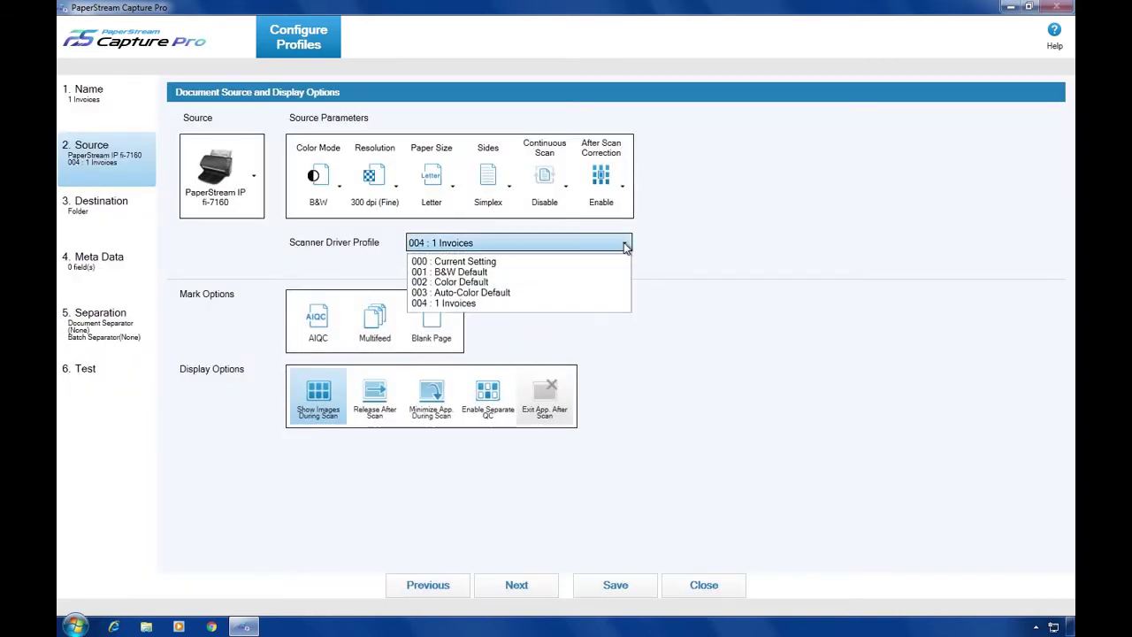
left_click(509, 293)
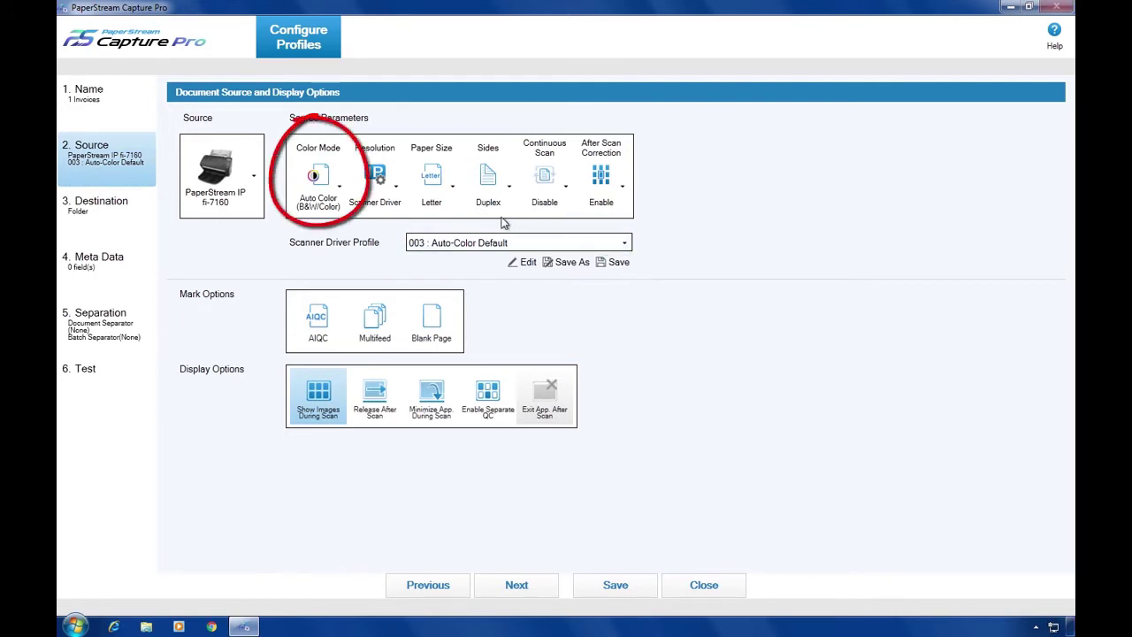
left_click(394, 195)
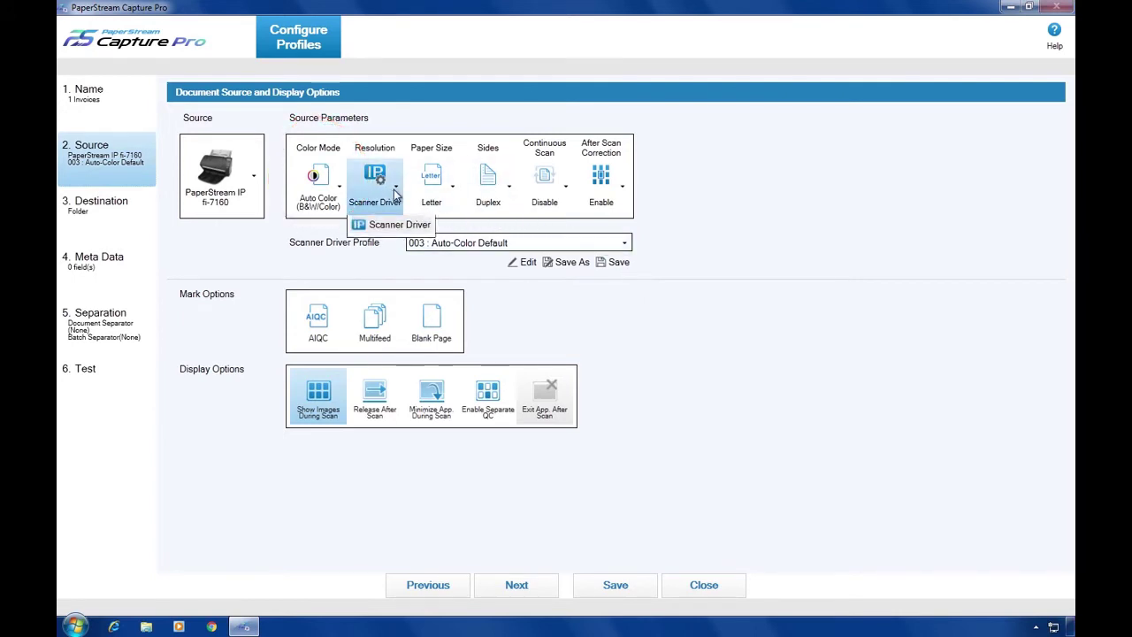
left_click(431, 230)
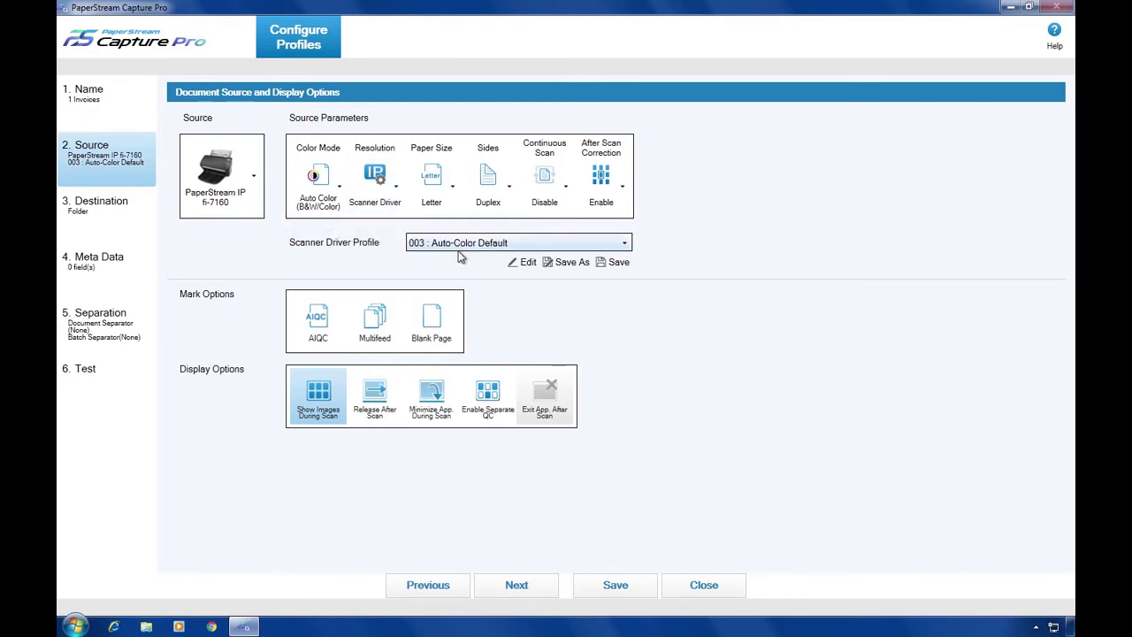
Step: Edit the Auto-Color Default driver profile in the detailed driver settings, setting the Black & White resolution to 300 dpi
left_click(523, 265)
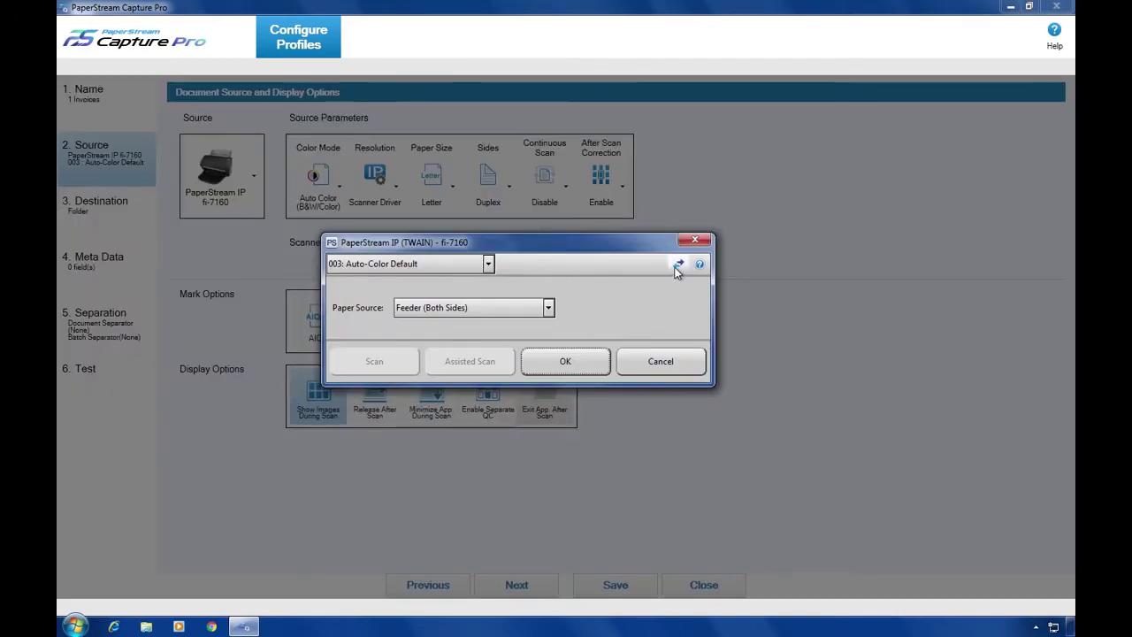
left_click(676, 266)
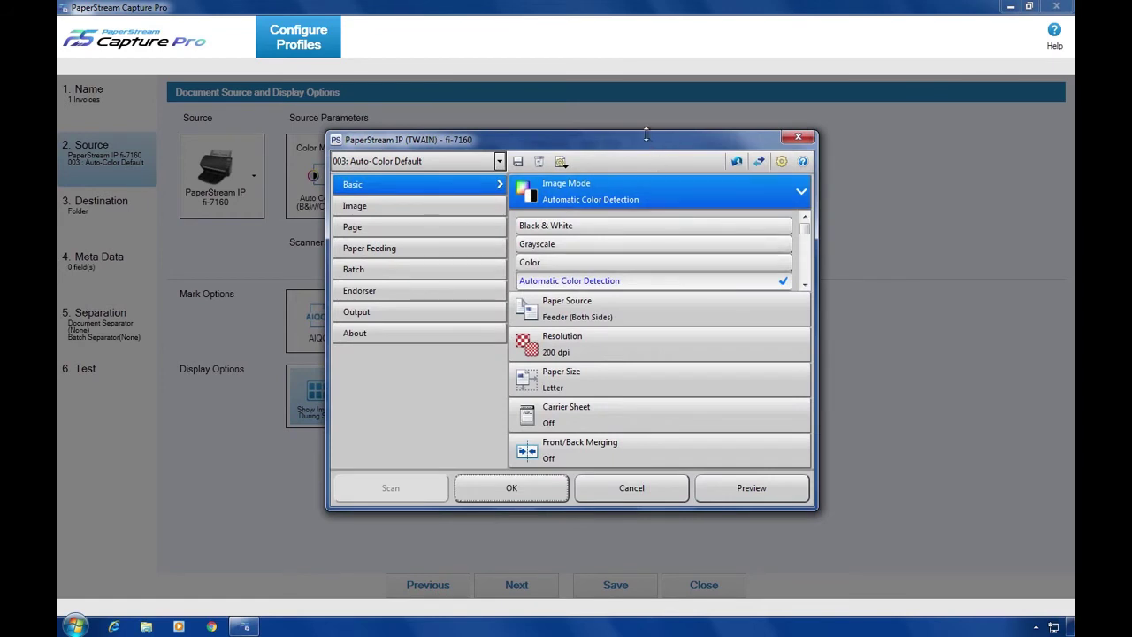
left_click_drag(646, 134, 623, 44)
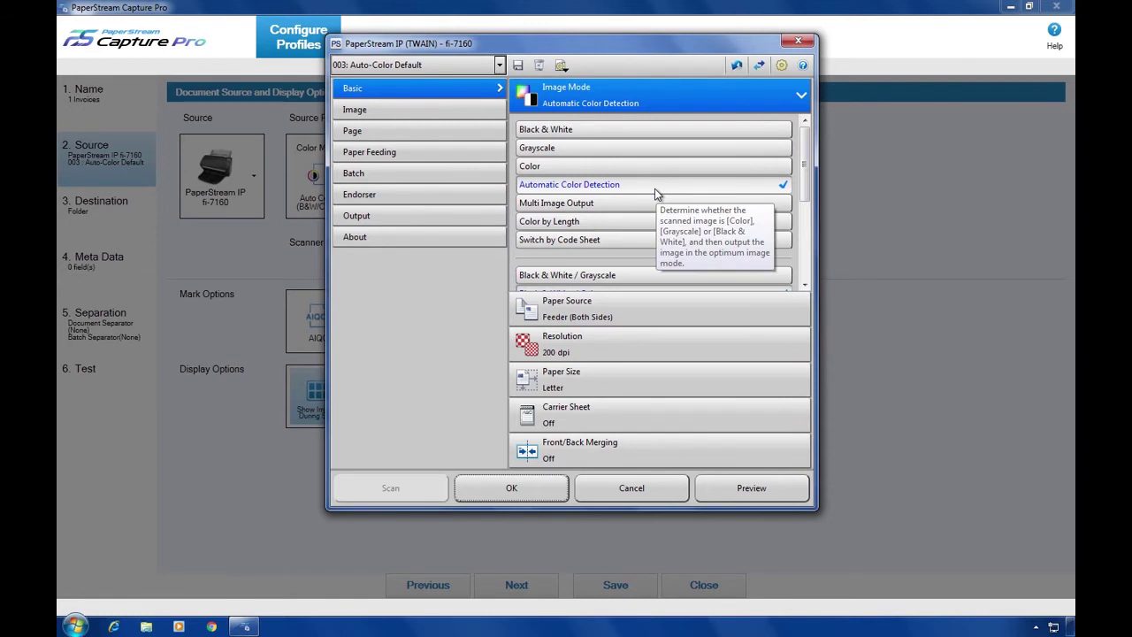
left_click(627, 344)
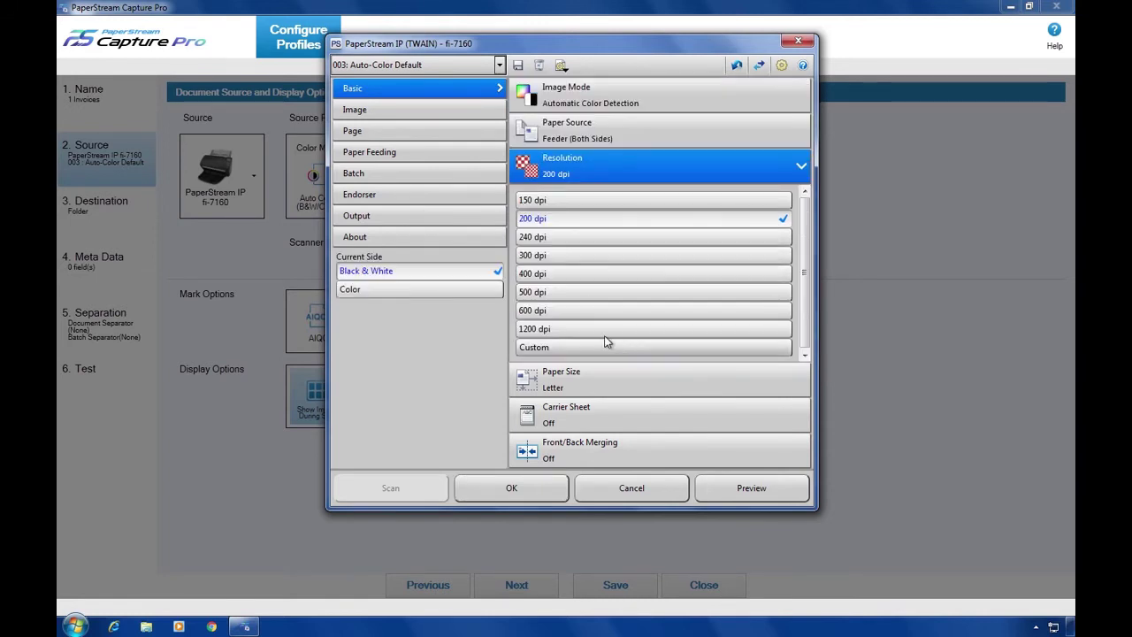
left_click(575, 258)
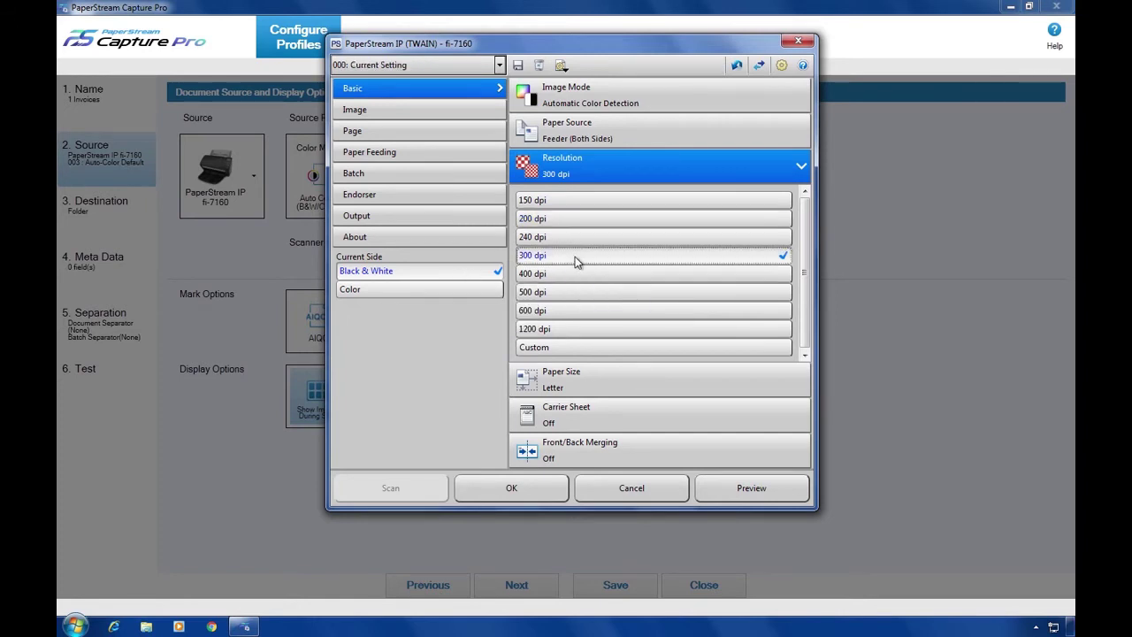
Step: Set the Color side's resolution to 300 dpi in the detailed driver settings
left_click(486, 289)
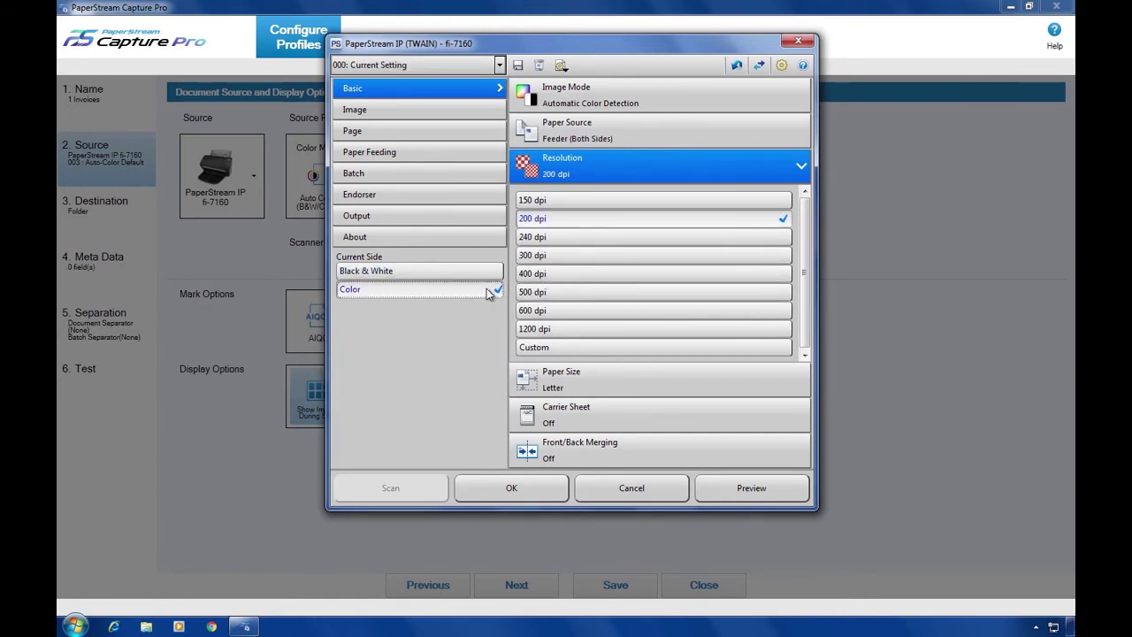
left_click(572, 259)
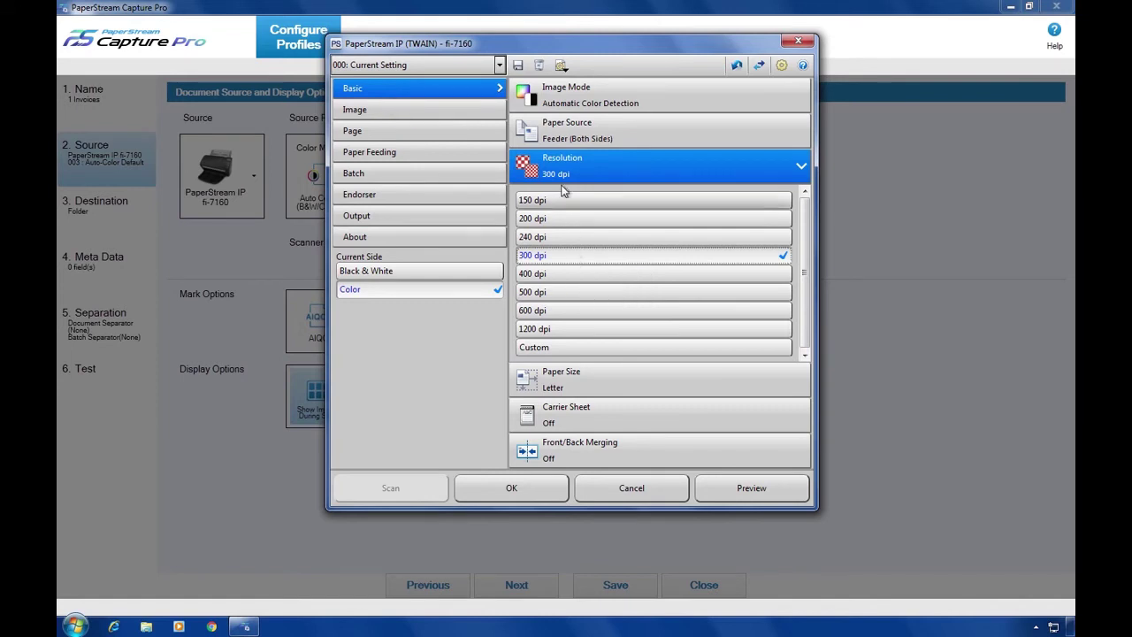
Step: Check which existing driver profiles can be overwritten when saving, and leave the driver settings without saving
left_click(519, 66)
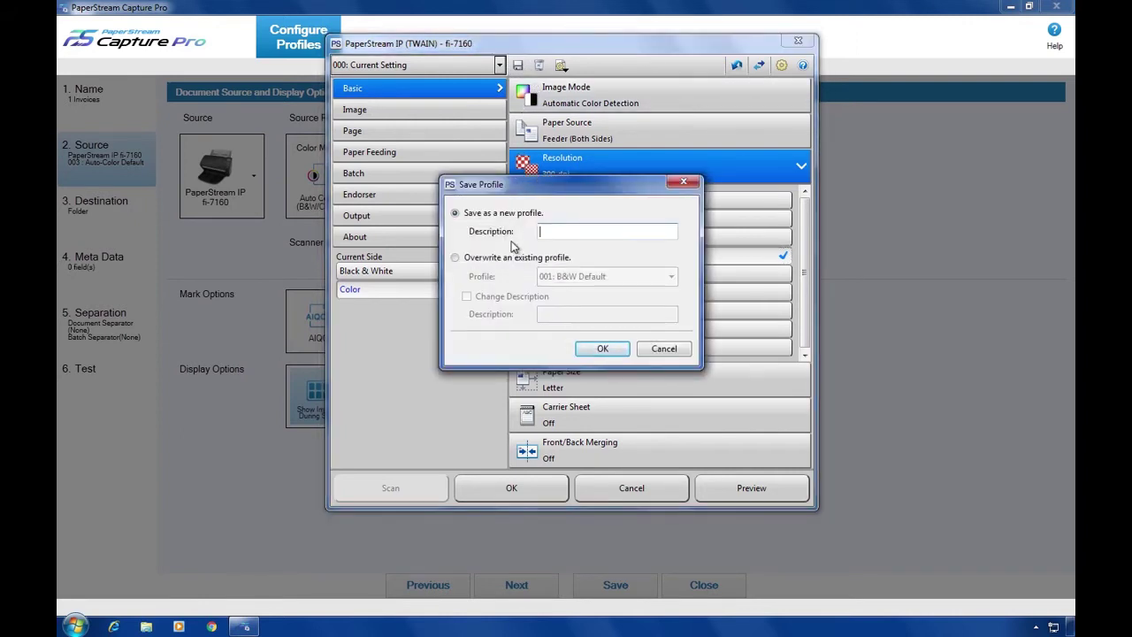
left_click(456, 258)
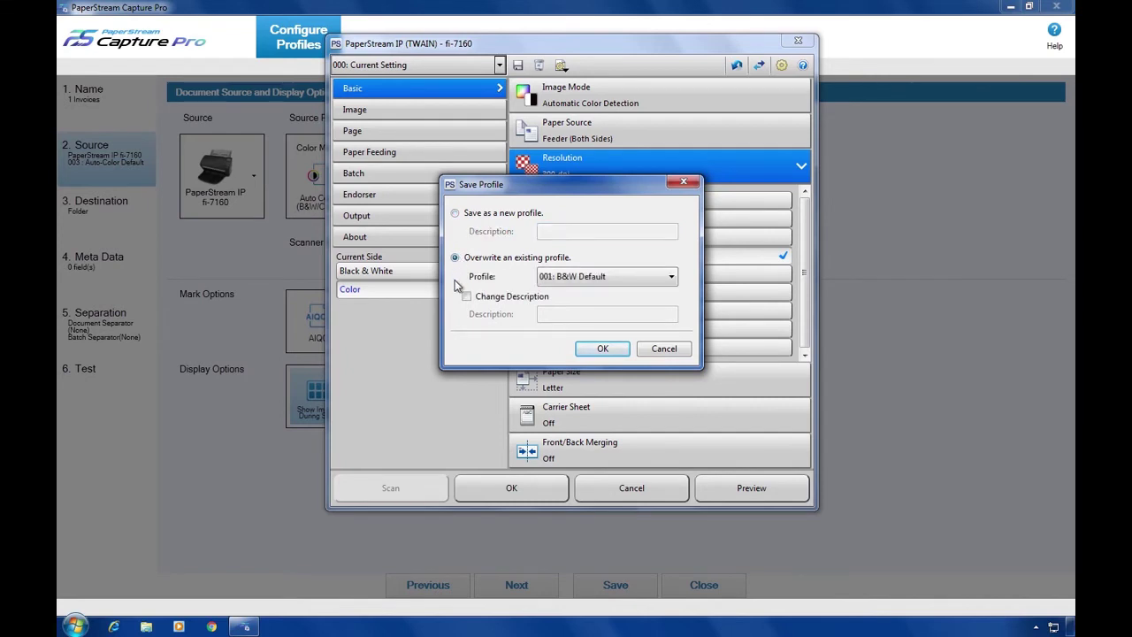
left_click(669, 280)
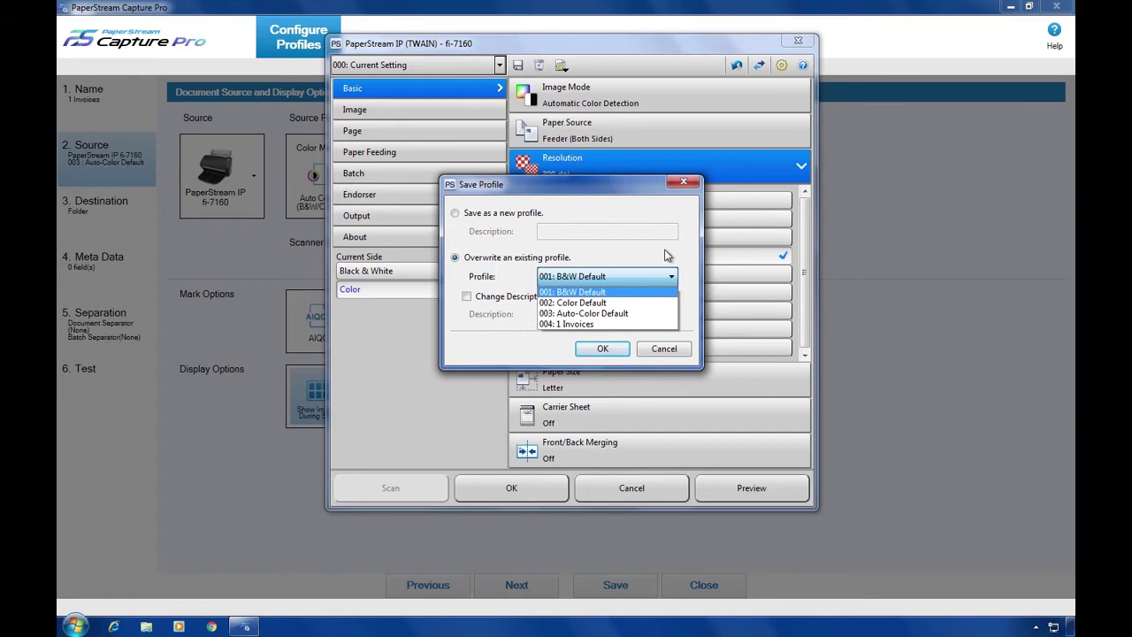
left_click(665, 251)
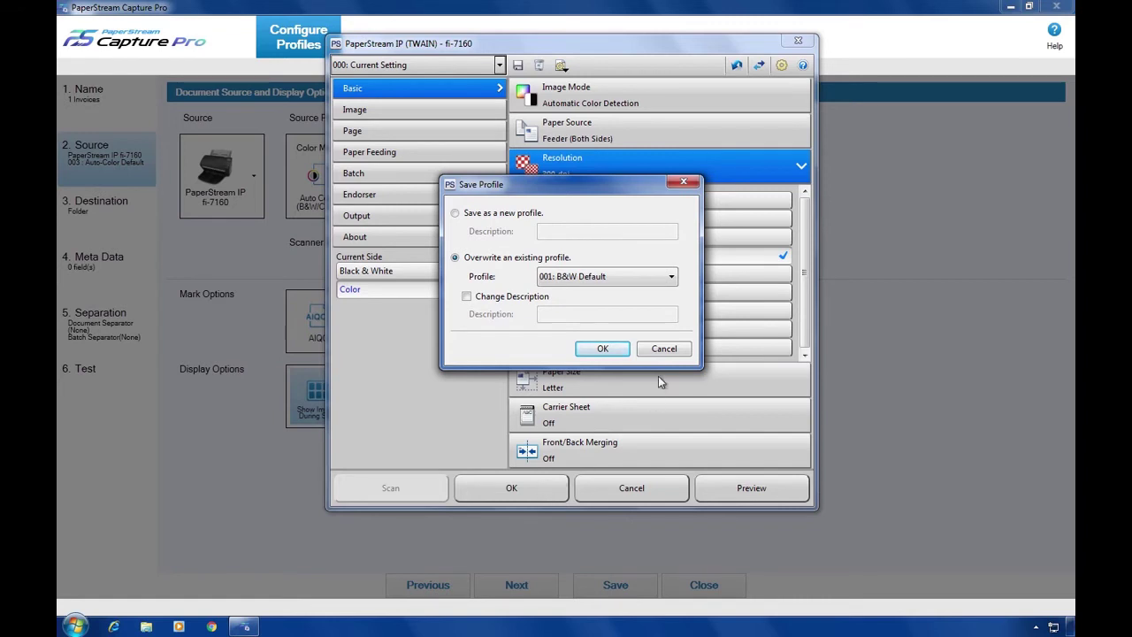
left_click(663, 348)
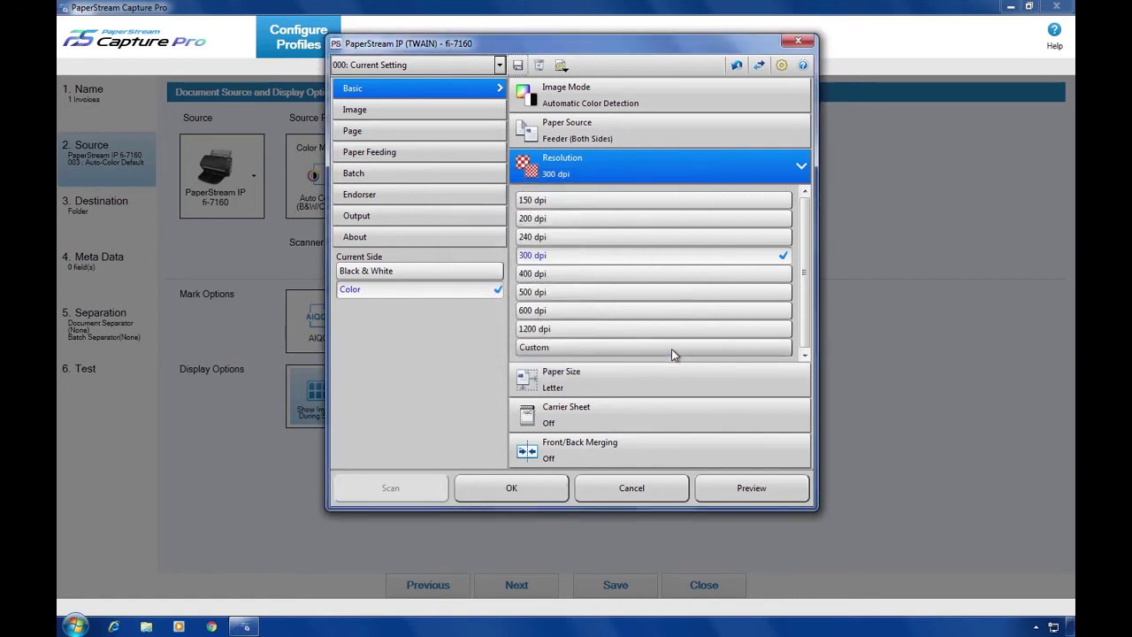
left_click(658, 493)
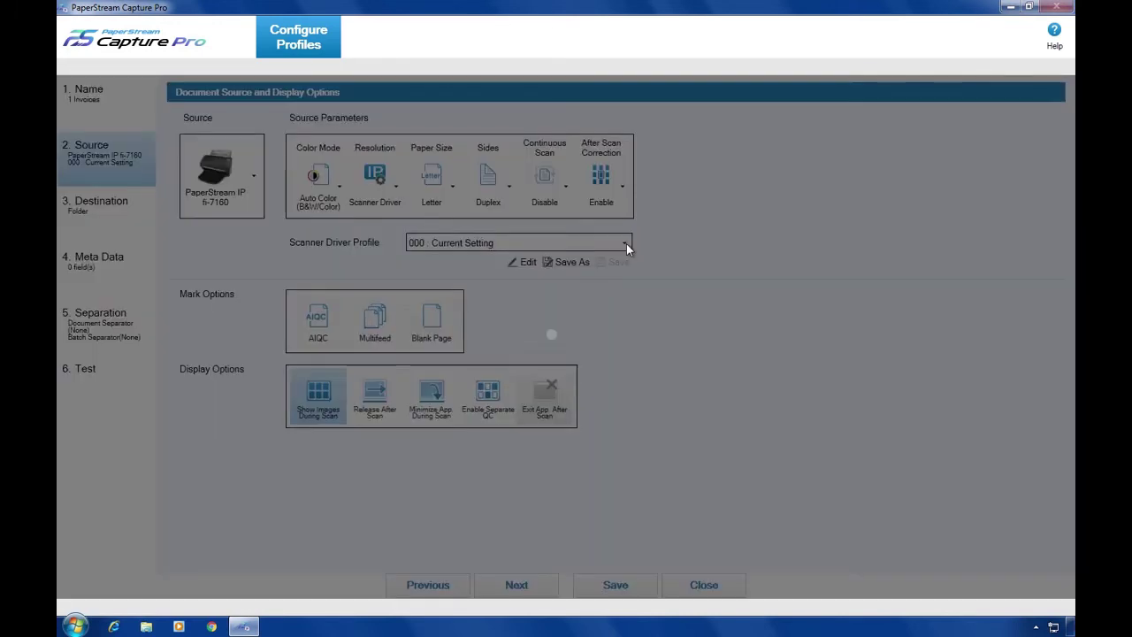
Step: Switch the scanner driver profile to 004 : 1 Invoices
left_click(626, 245)
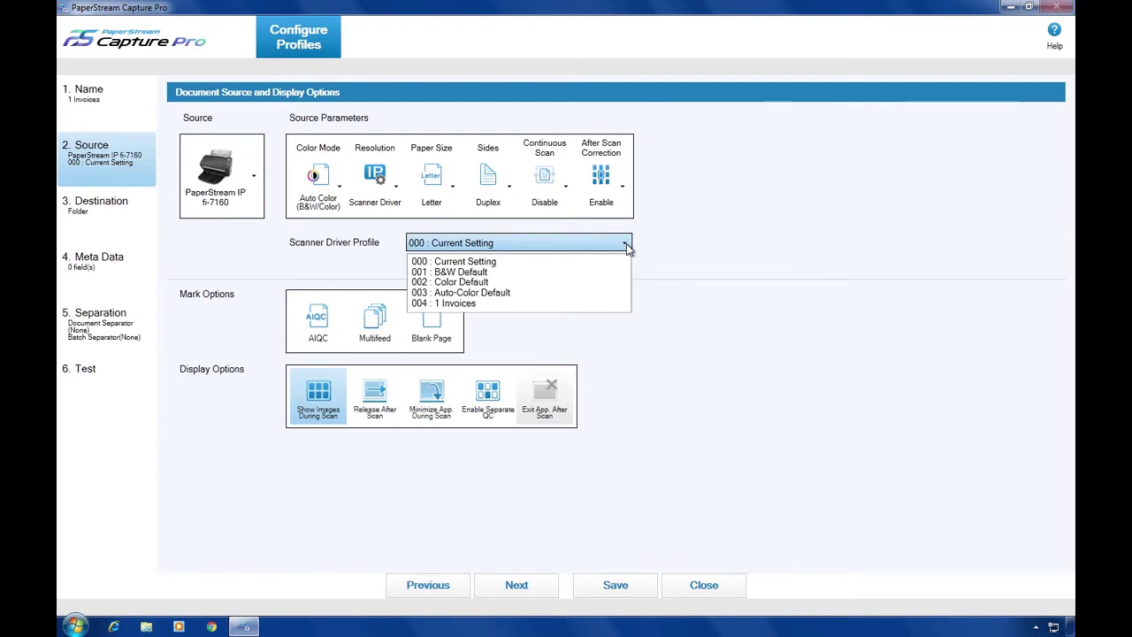
left_click(506, 306)
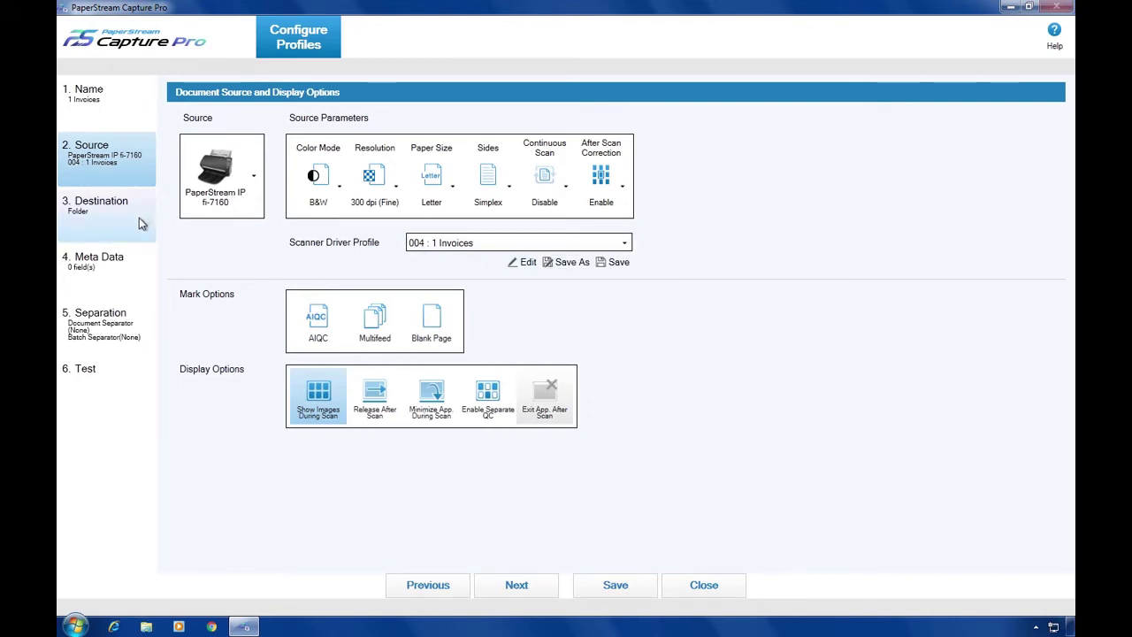
Step: Add two metadata fields to the profile and name the first one Invoice Number
left_click(136, 276)
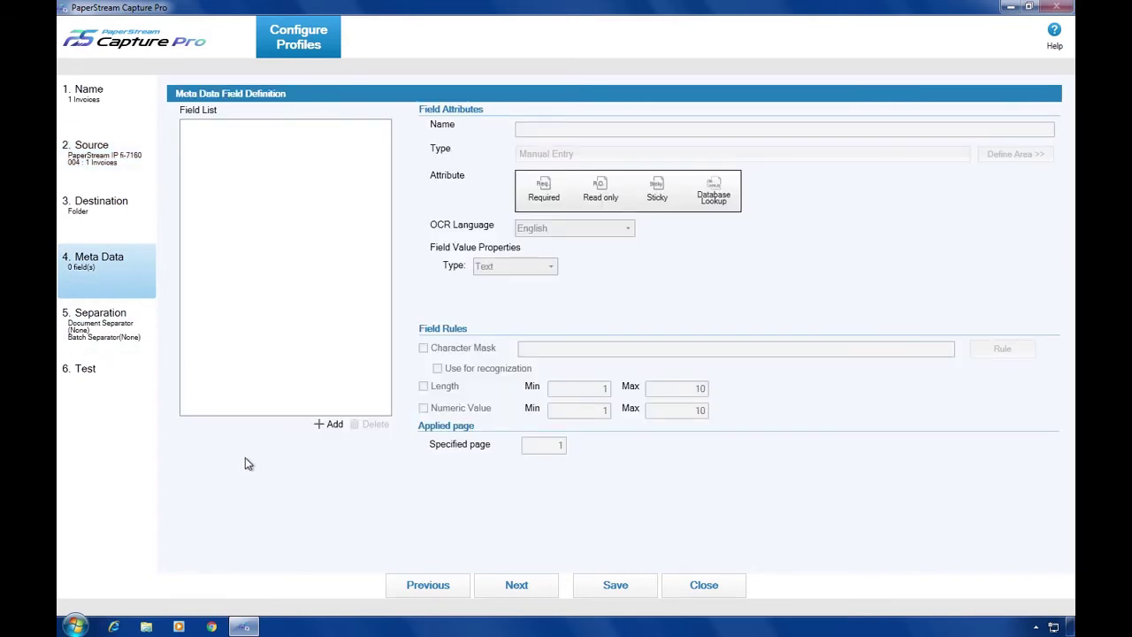
left_click(336, 428)
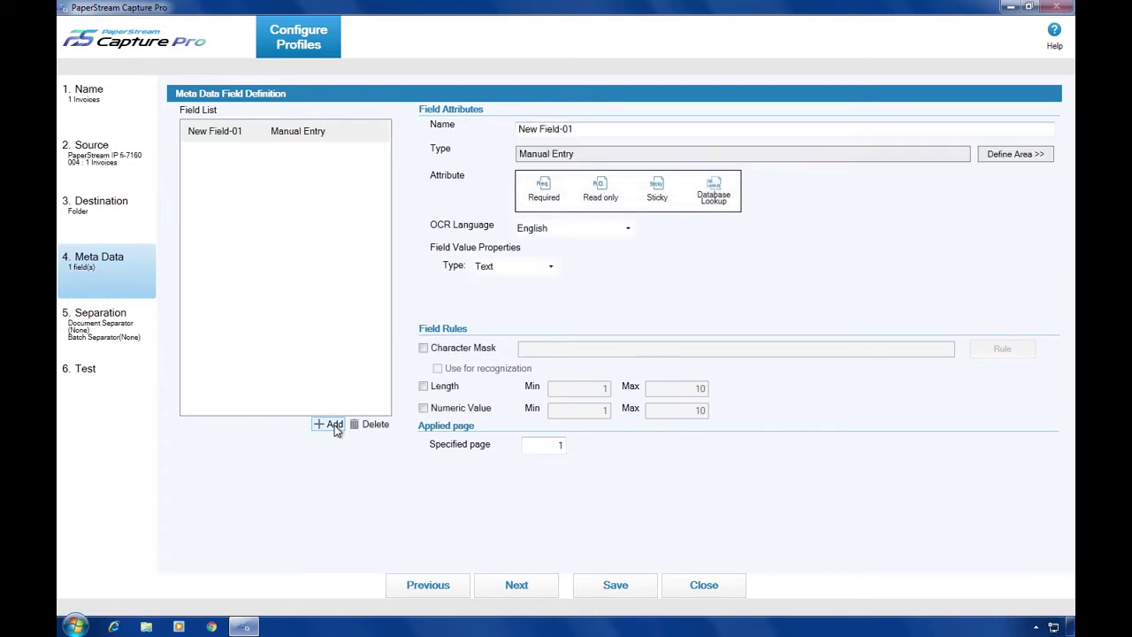
left_click(335, 427)
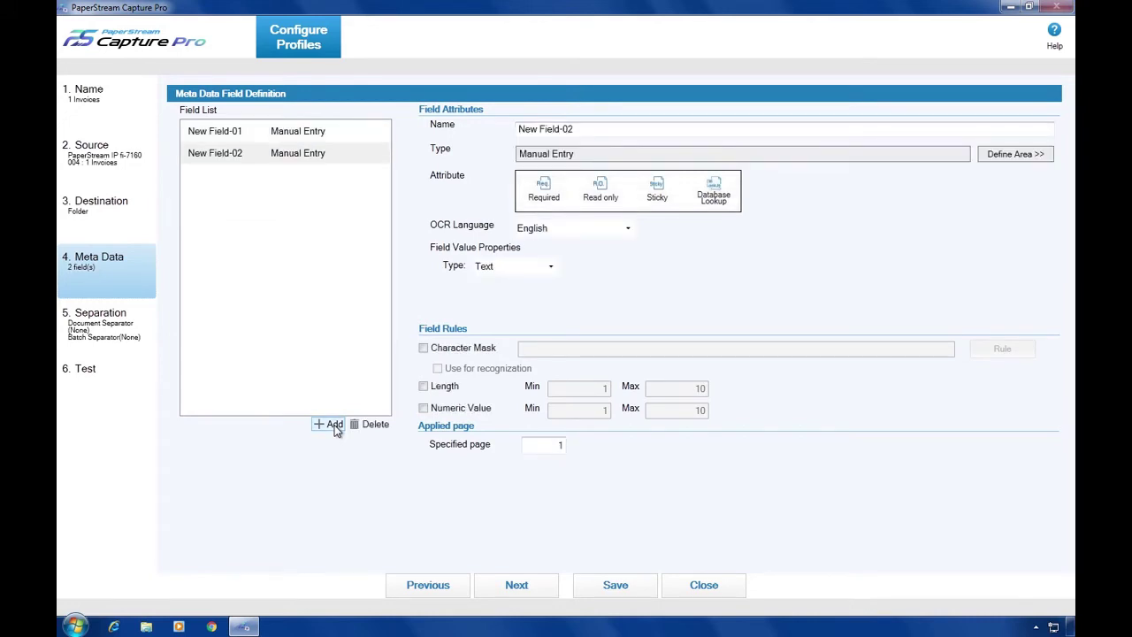
left_click(262, 138)
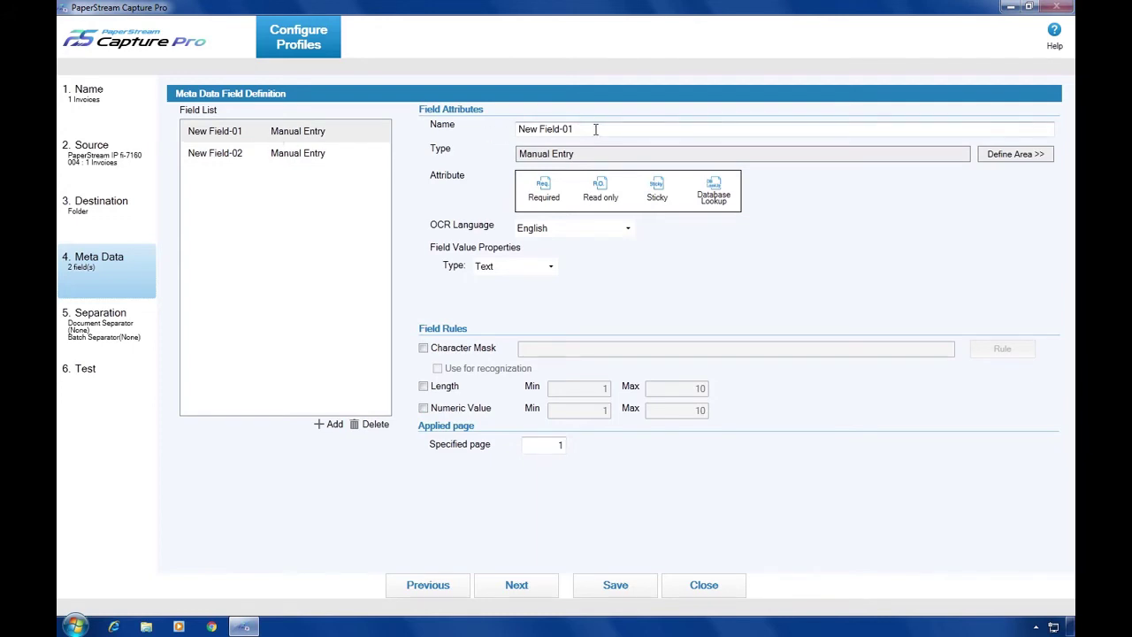
left_click_drag(595, 129, 502, 129)
type("Invoice Num")
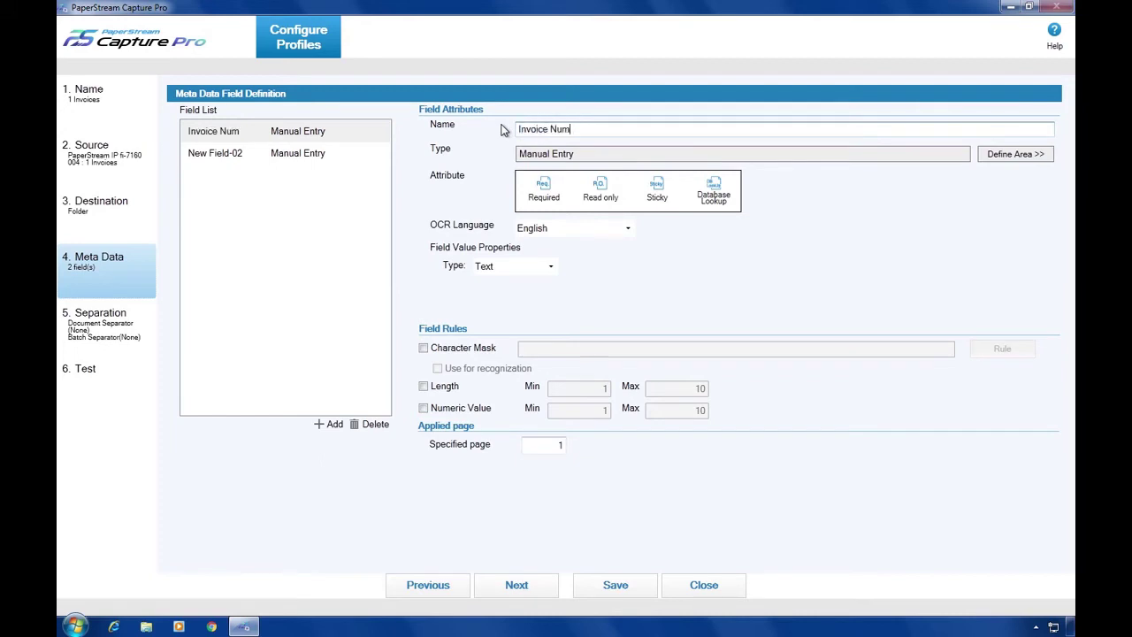
type("ber")
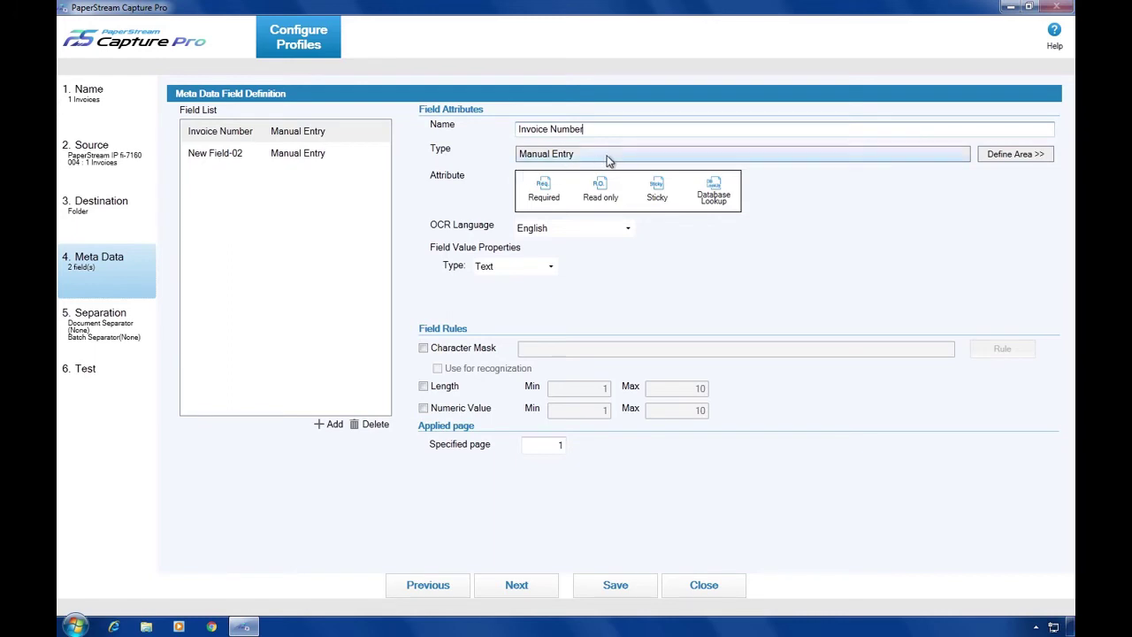
Step: Rename the second metadata field as Vendor Name
left_click(248, 152)
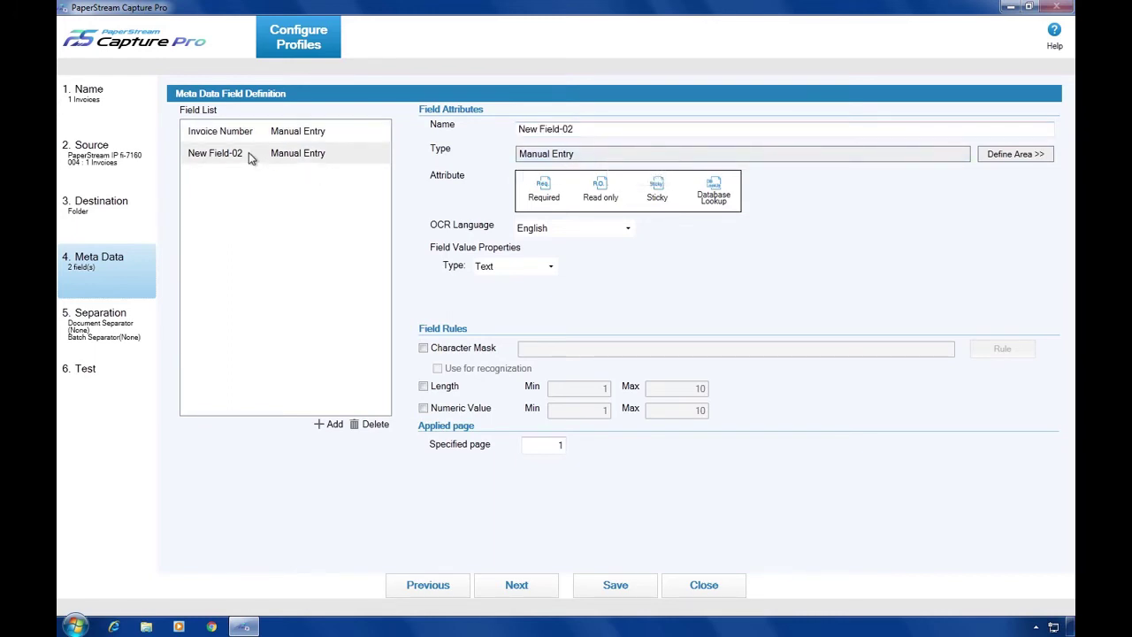
left_click_drag(580, 129, 511, 131)
type("Vend")
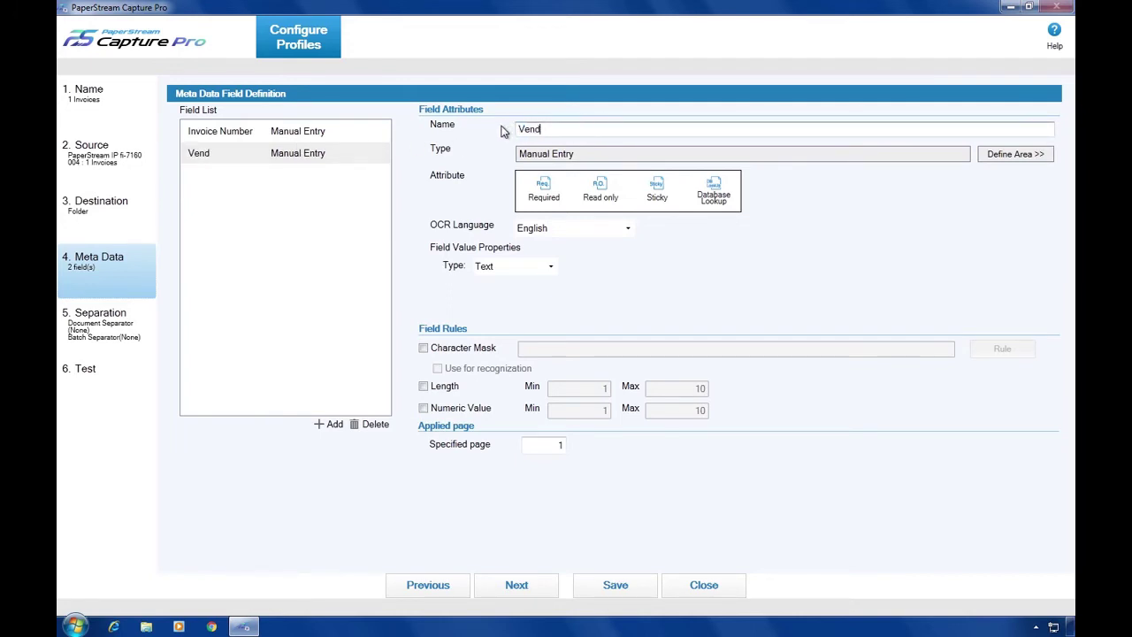
type("or Name")
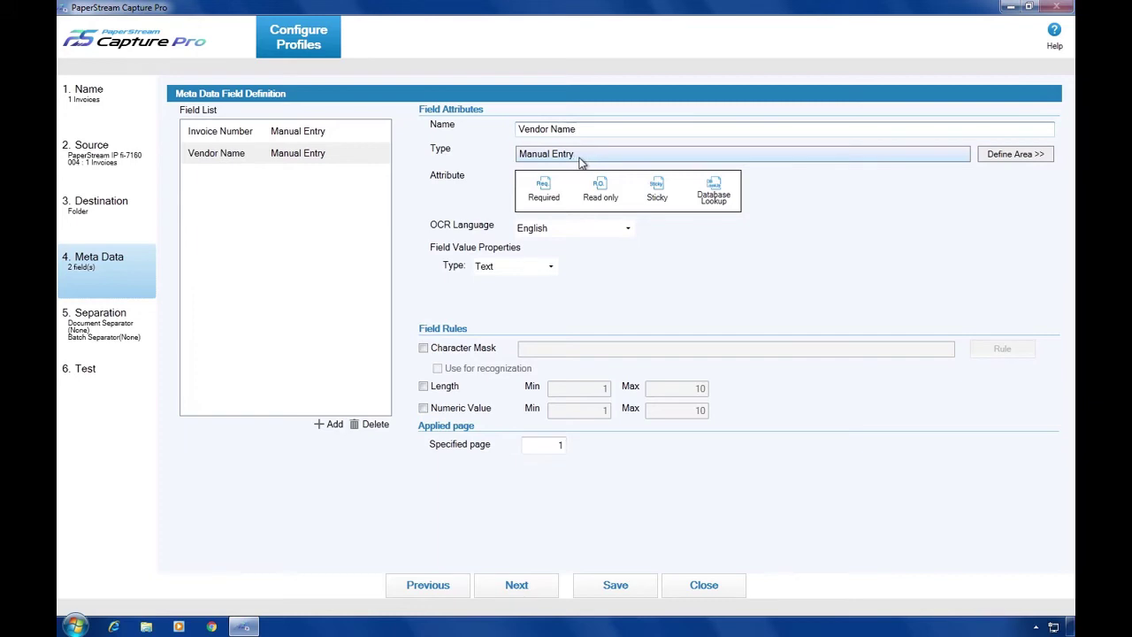
Step: Change the Vendor Name field's type to Choice List and open its list definition
left_click(596, 156)
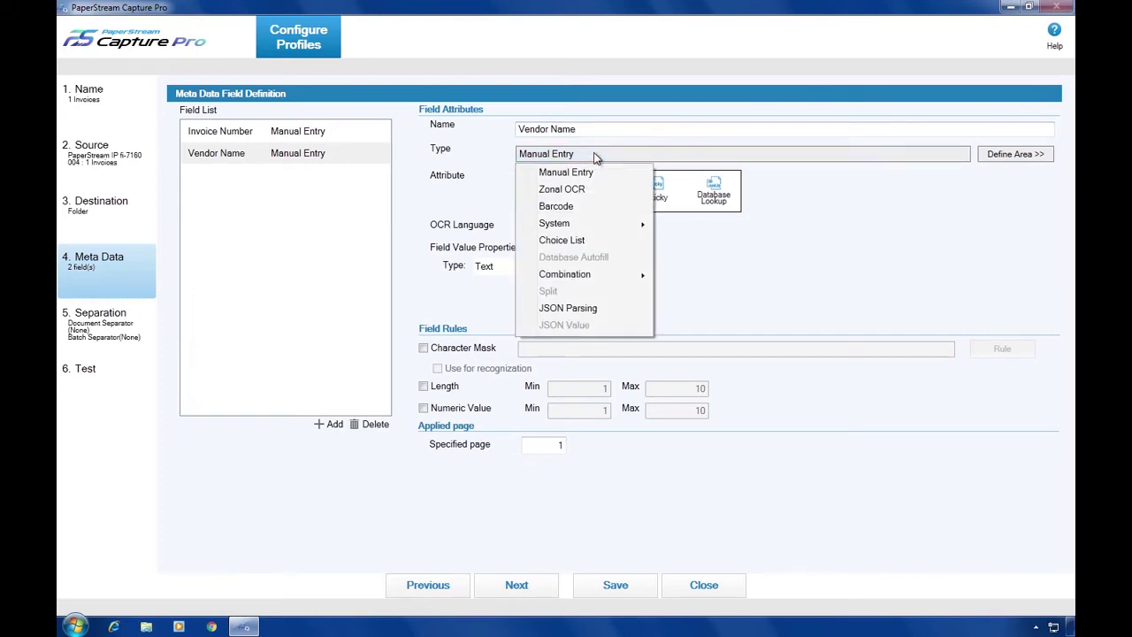
left_click(601, 241)
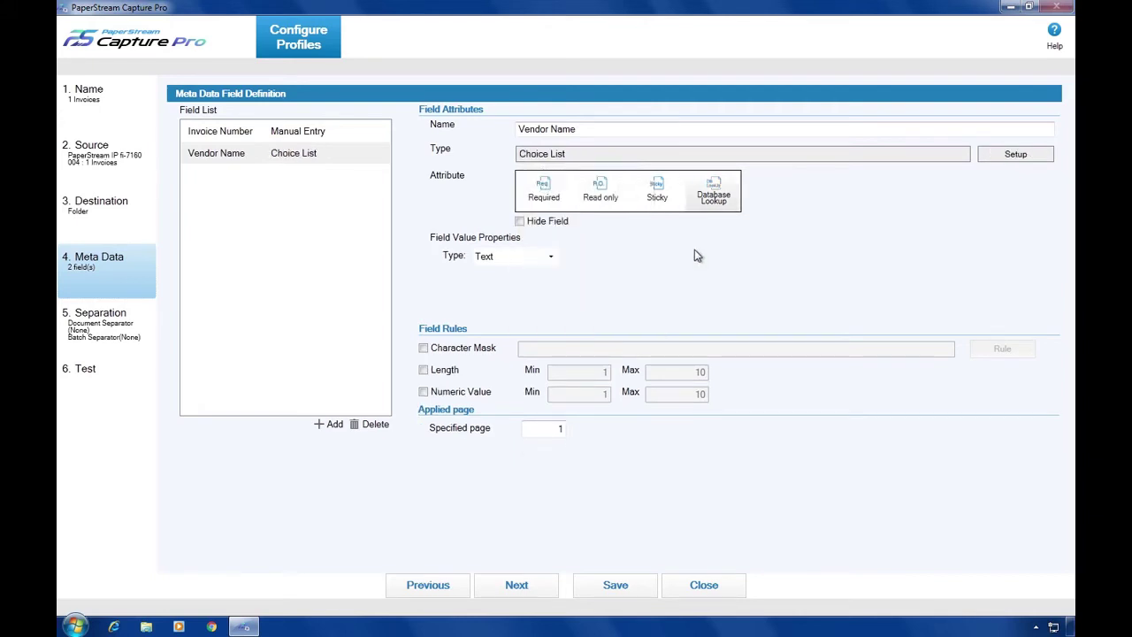
left_click(1011, 157)
type("Acme Corp")
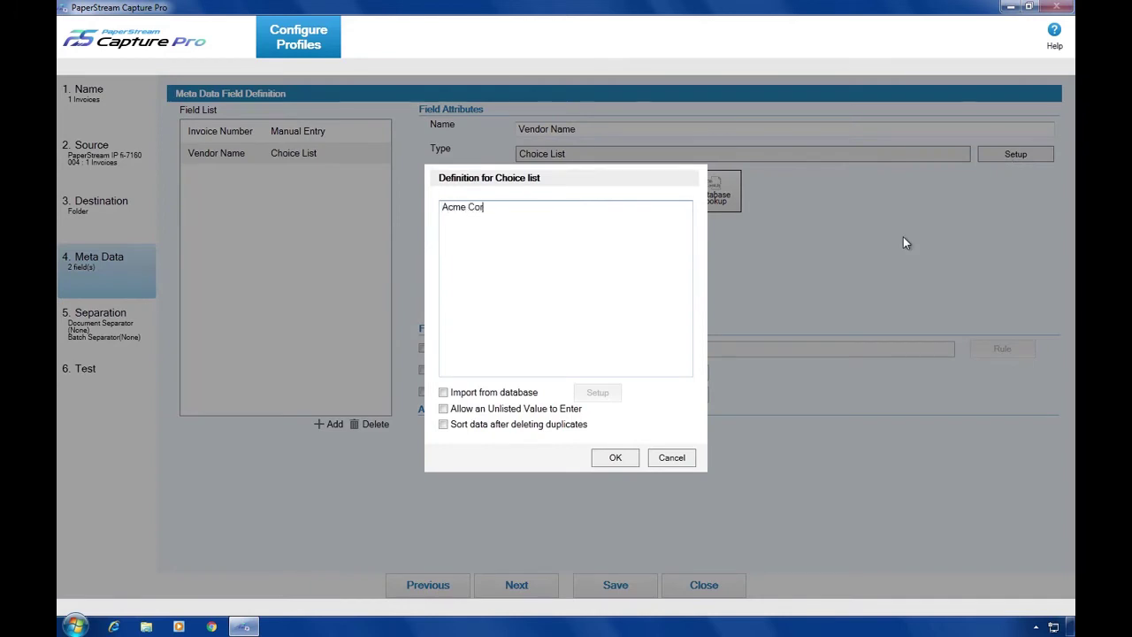
key("Return")
type("Oscorp")
left_click_drag(465, 228, 442, 206)
key("ctrl+x")
Step: Paste the prepared list of vendor names into the choice list, leave unlisted values disallowed, and confirm the definition
right_click(457, 209)
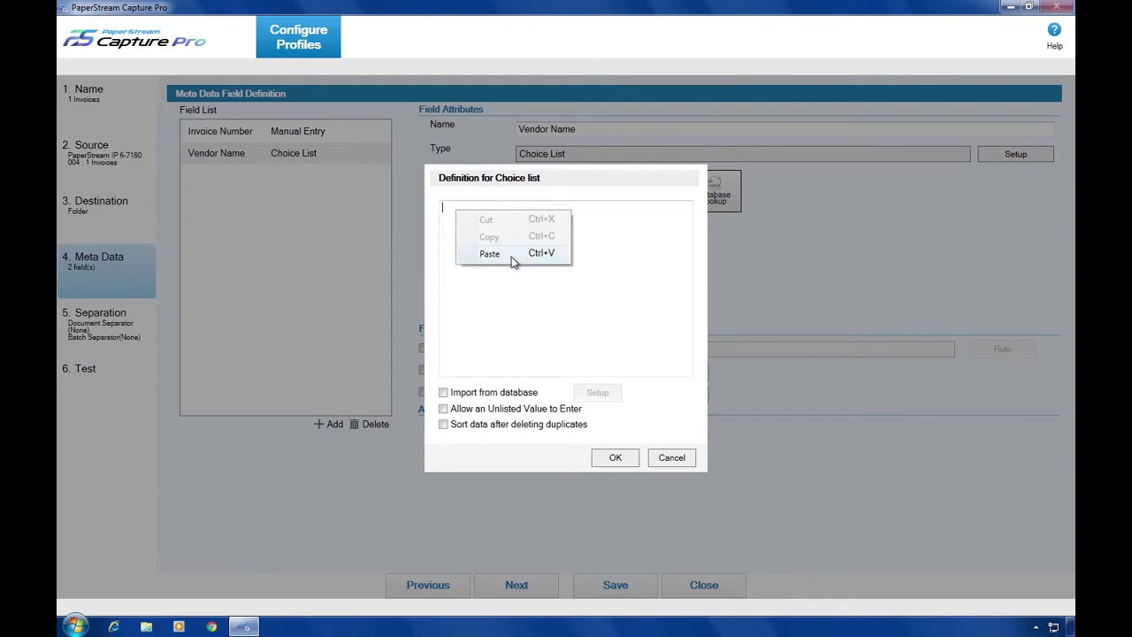
left_click(512, 257)
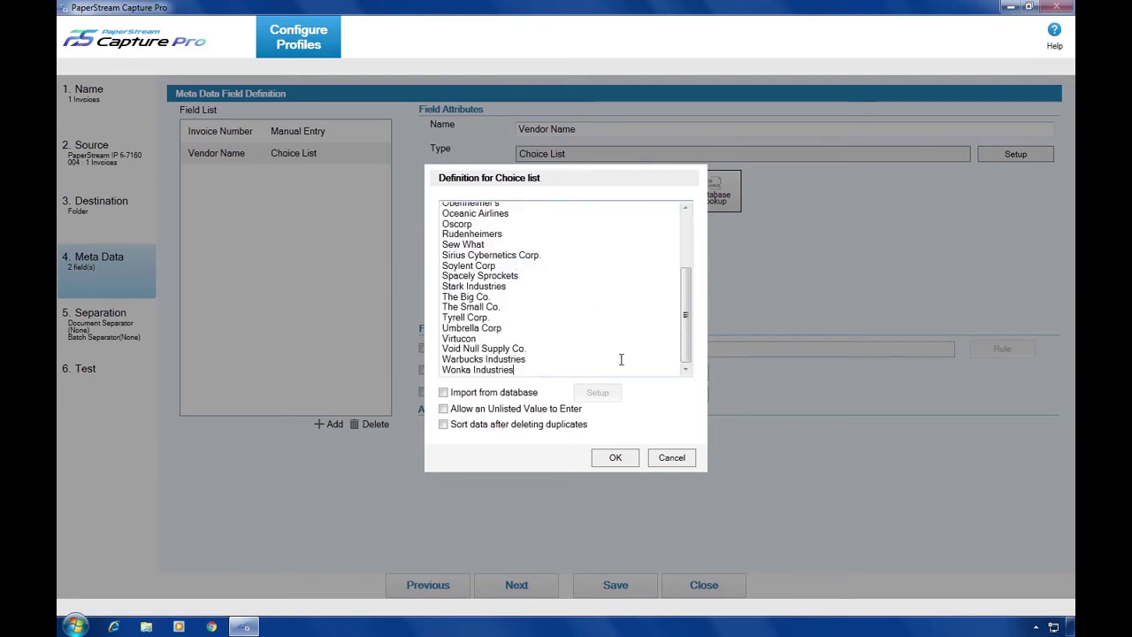
left_click(444, 409)
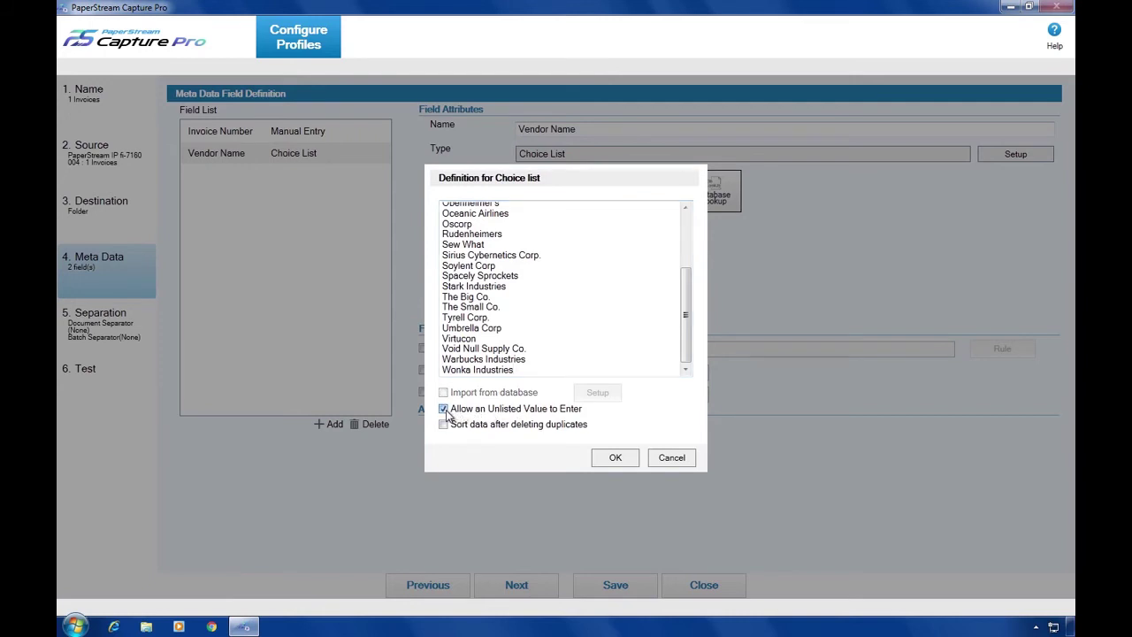
left_click(445, 410)
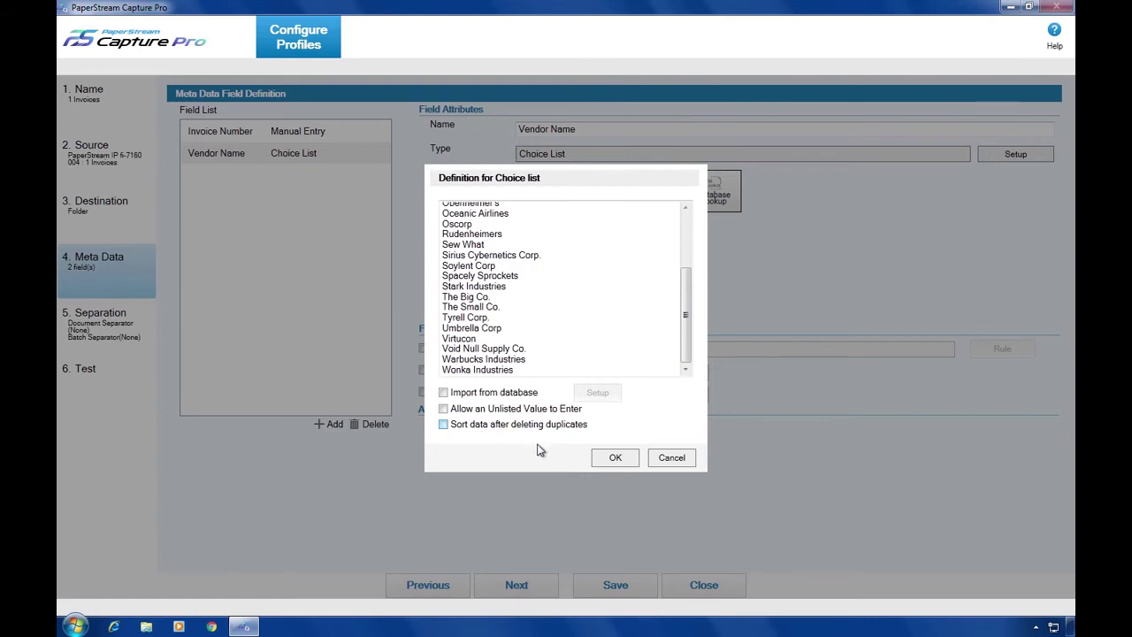
left_click(615, 458)
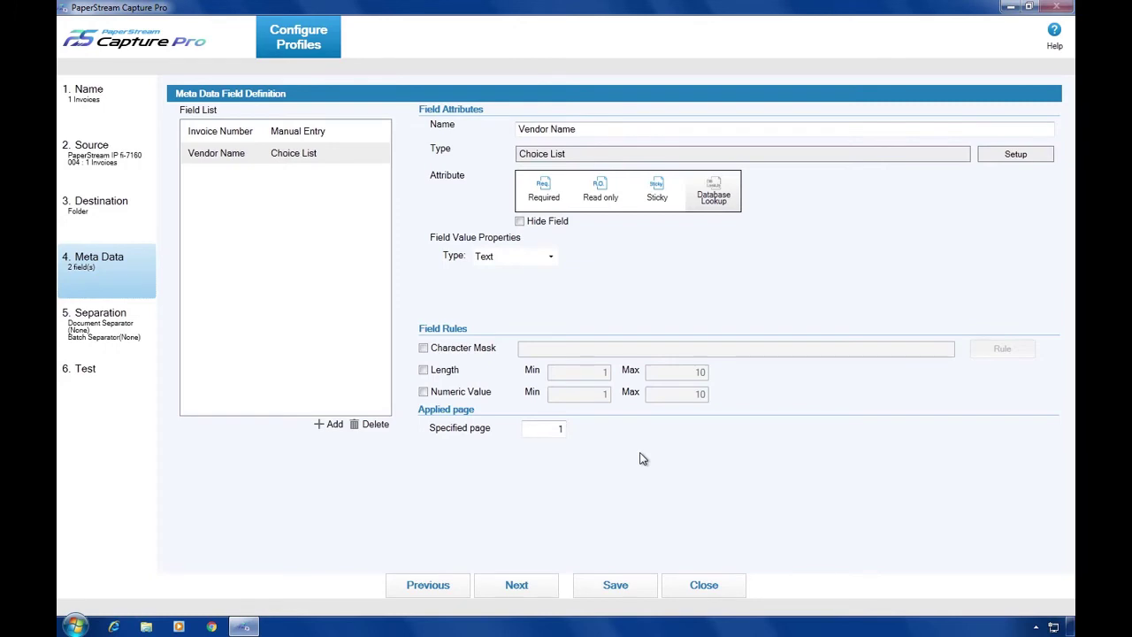
Step: Look over the document and batch separation options, and clear the folder path in the destination's file properties
left_click(149, 324)
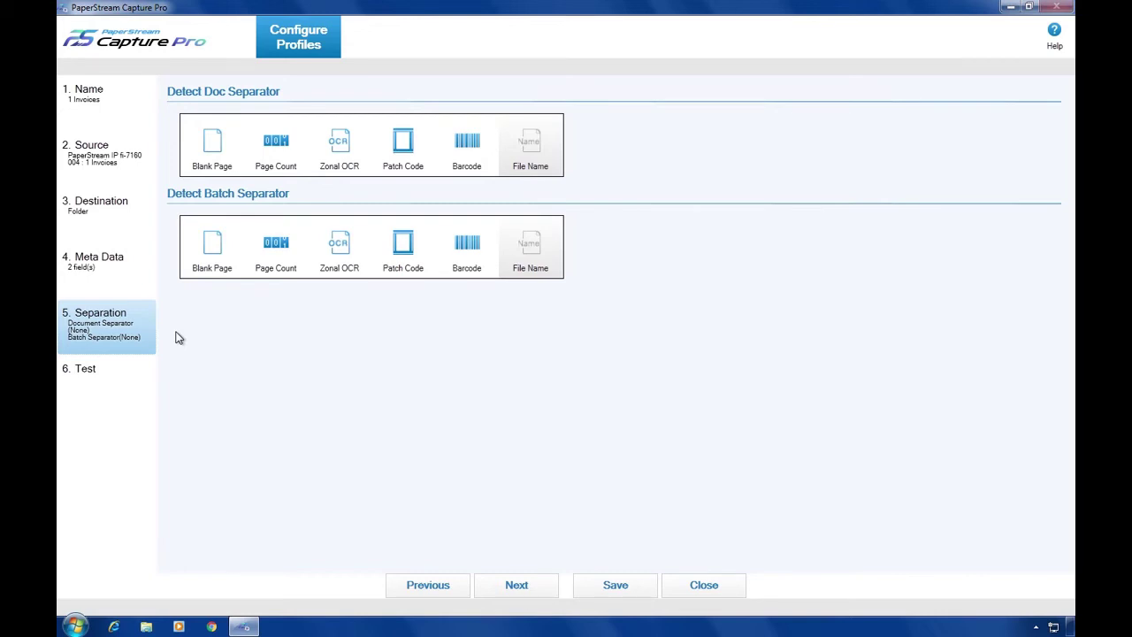
left_click(133, 227)
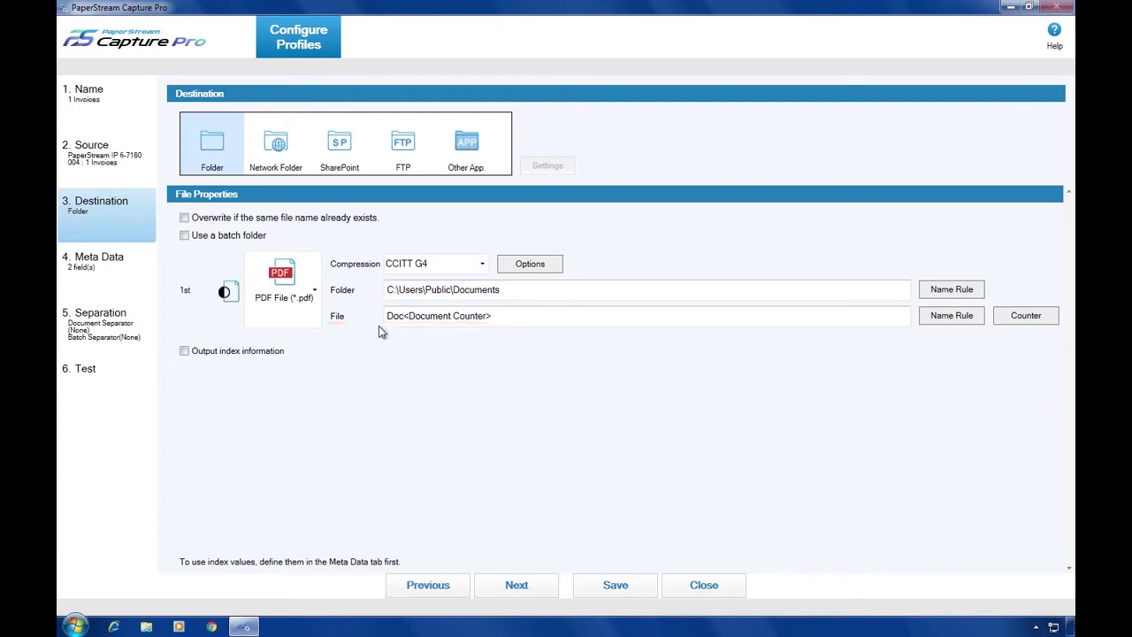
left_click_drag(509, 290, 385, 289)
key("BackSpace")
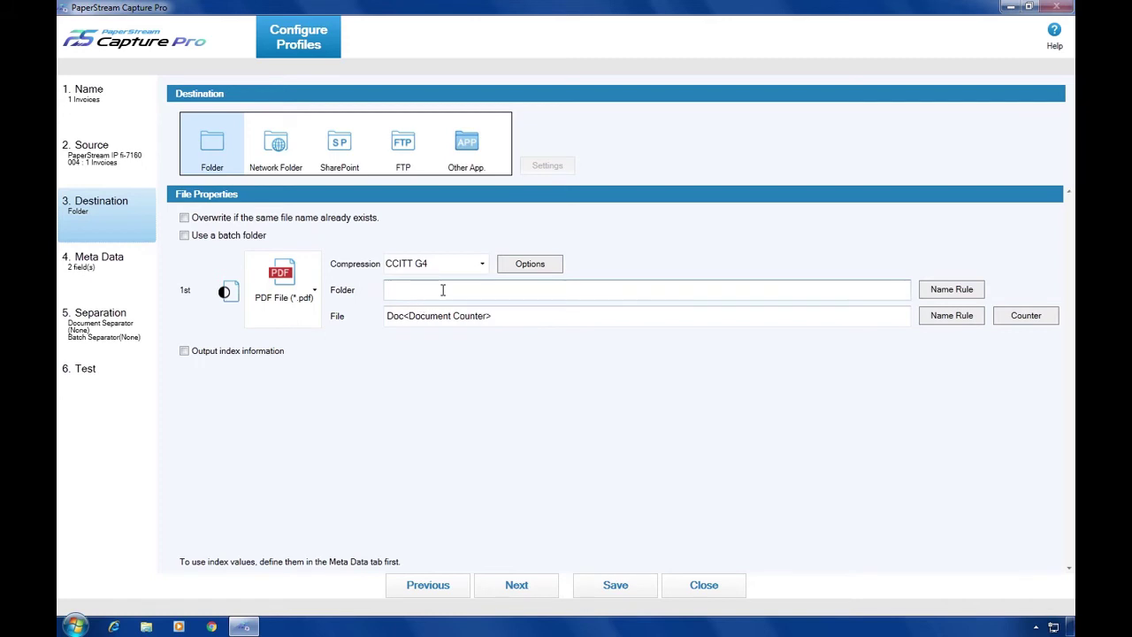
Step: Create a folder named ScannerOutput on Local Disk (C:) and set it as the destination's output folder
left_click(951, 290)
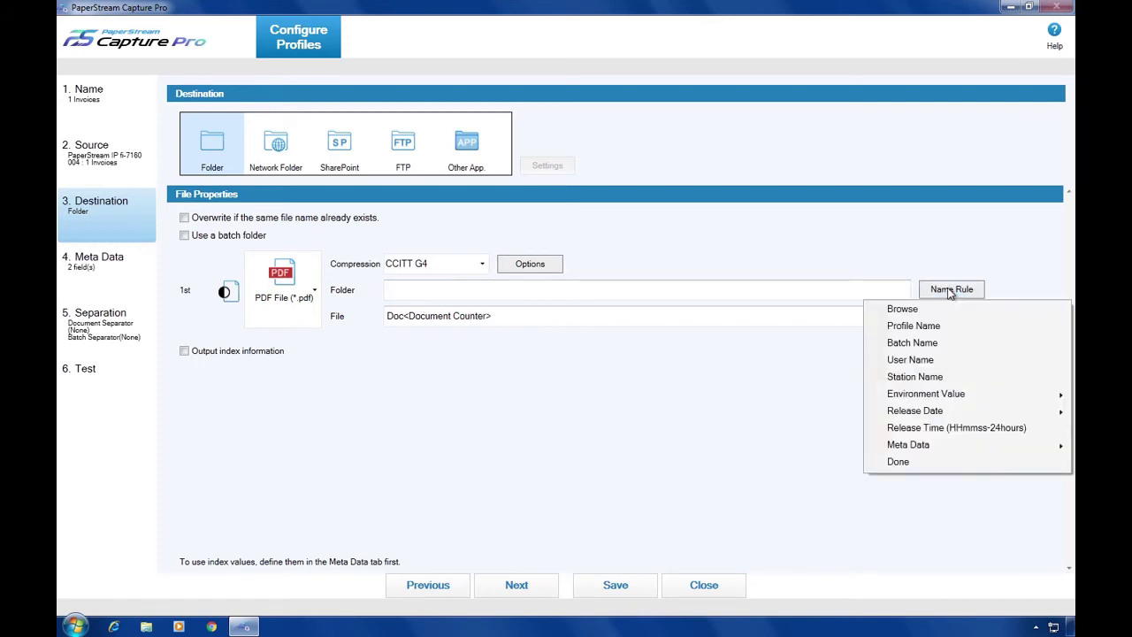
left_click(903, 309)
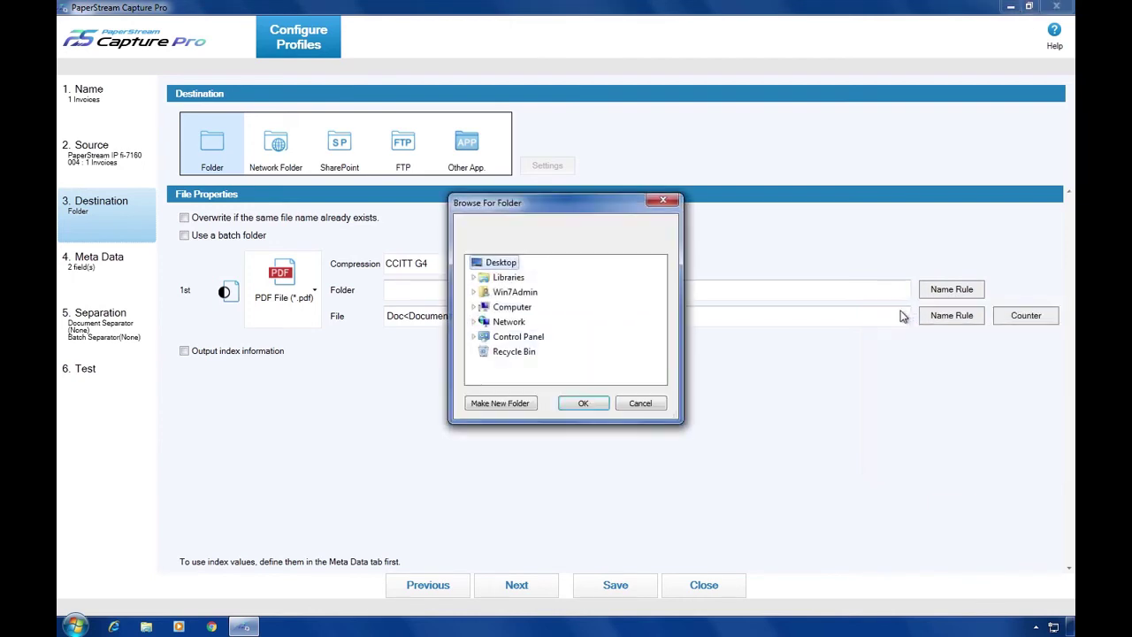
left_click_drag(681, 422, 817, 544)
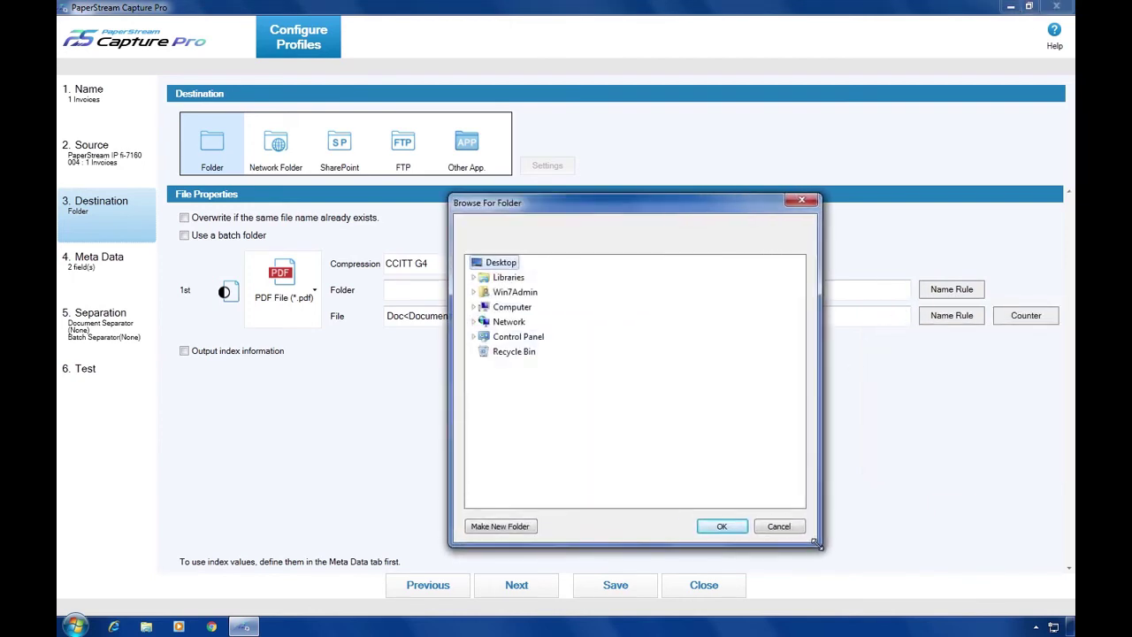
left_click(475, 307)
double_click(531, 337)
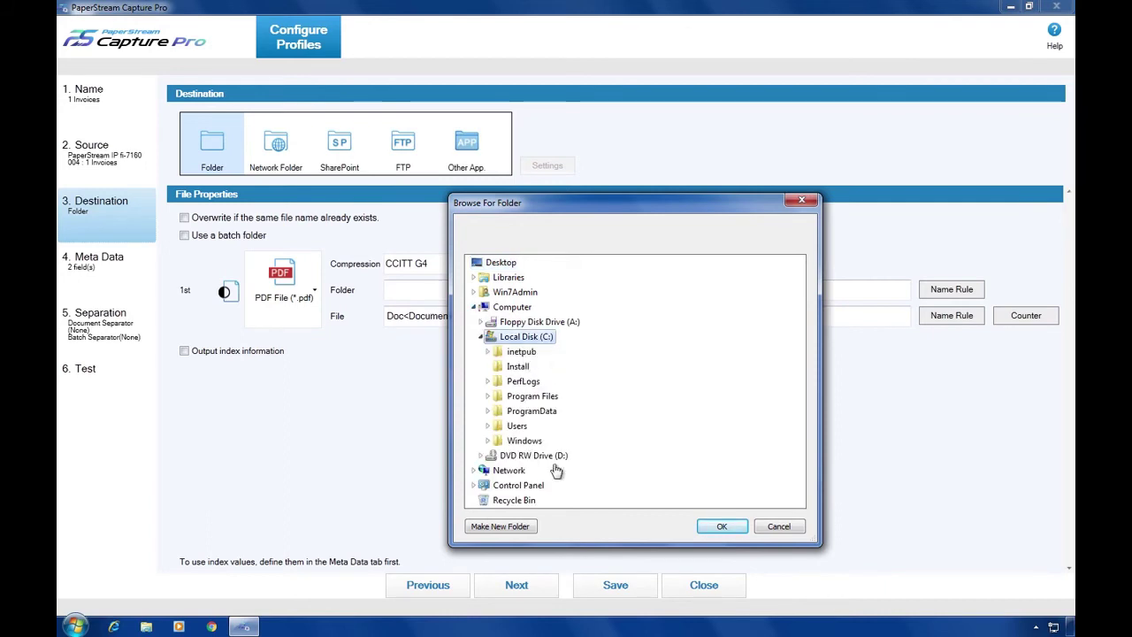
left_click(533, 528)
type("Sc")
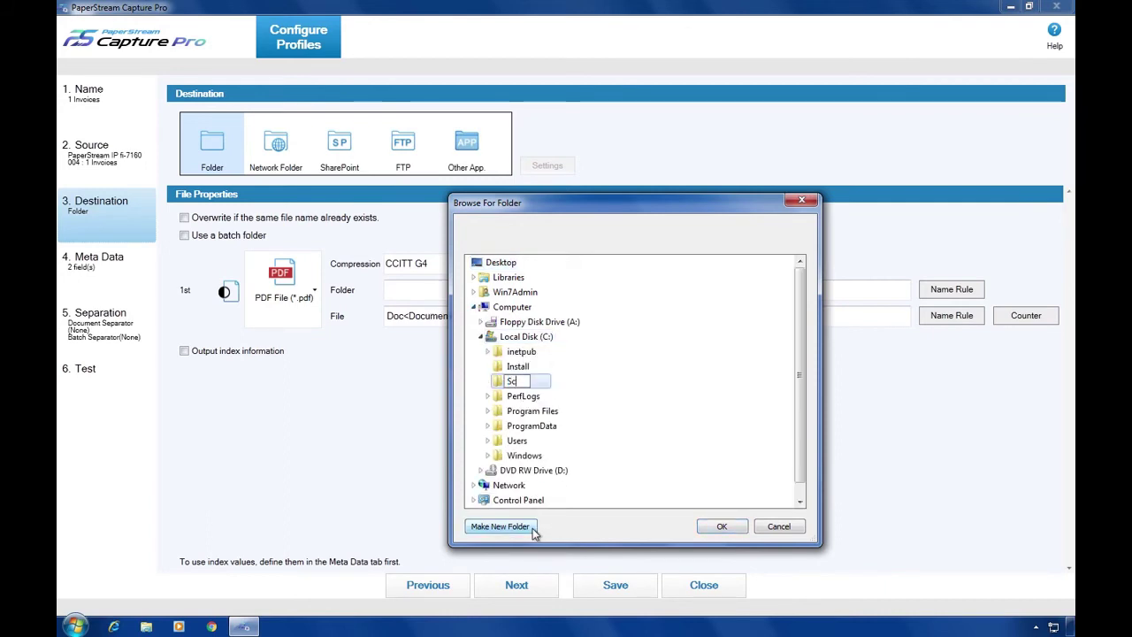
type("annerOutput")
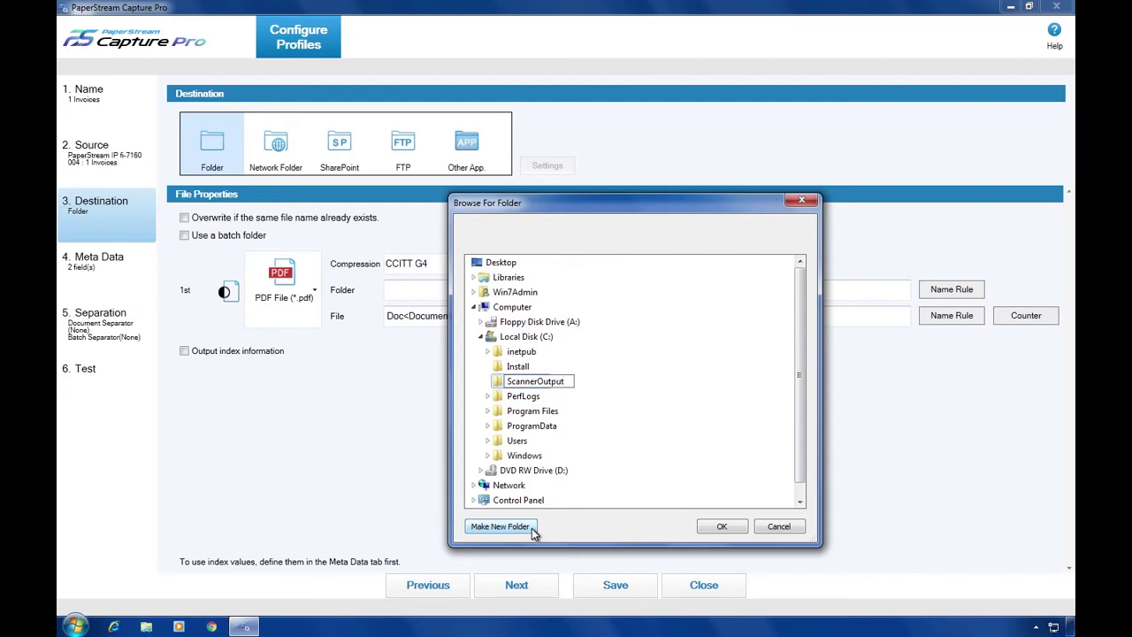
left_click(724, 526)
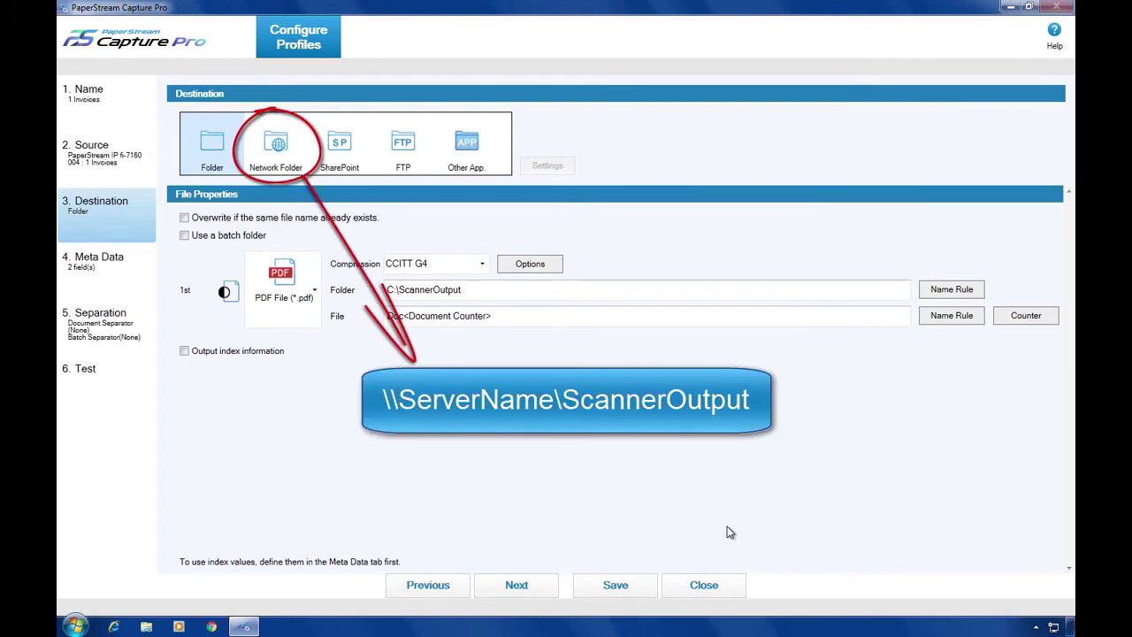
Step: Append a backslash and the Vendor Name metadata field to the output folder path, giving C:\ScannerOutput\<Field - Vendor Name>
left_click(499, 295)
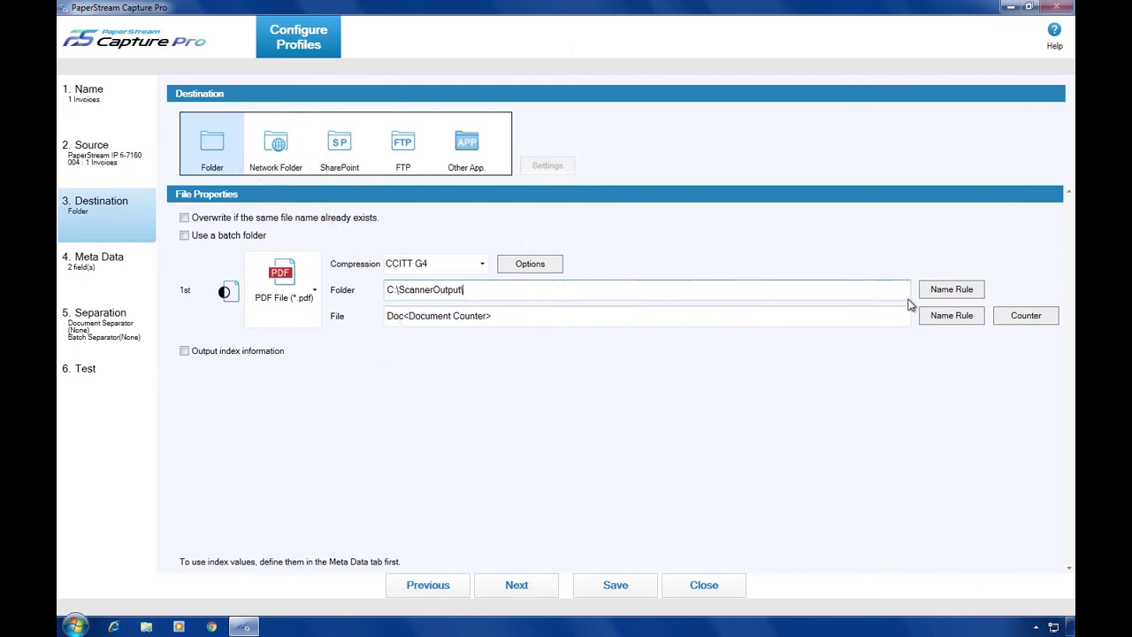
left_click(951, 290)
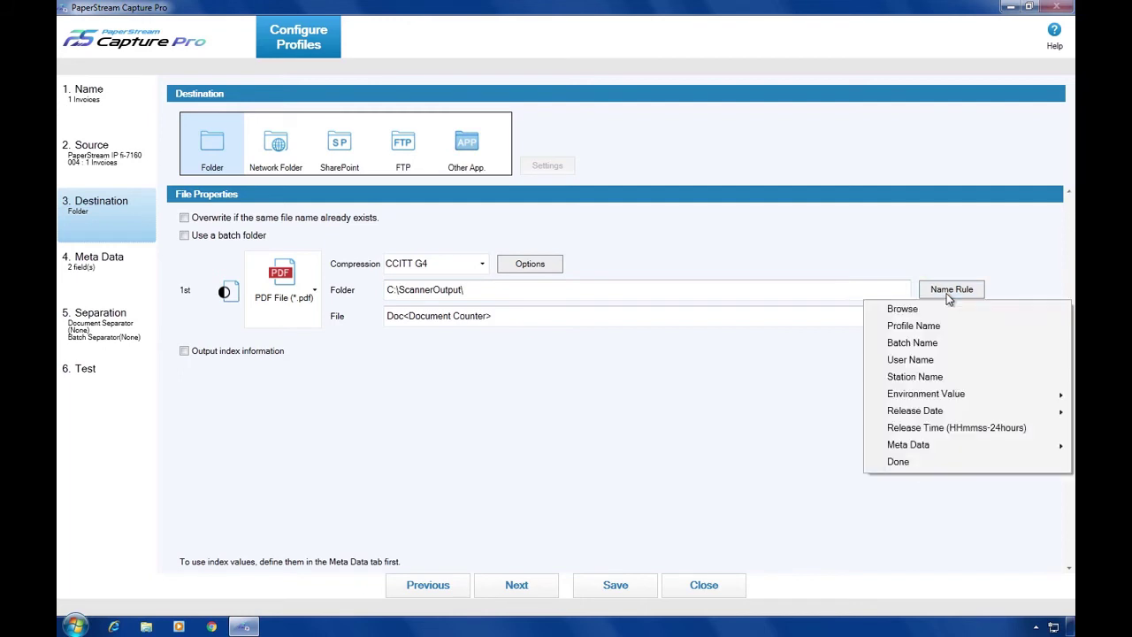
mouse_move(960, 448)
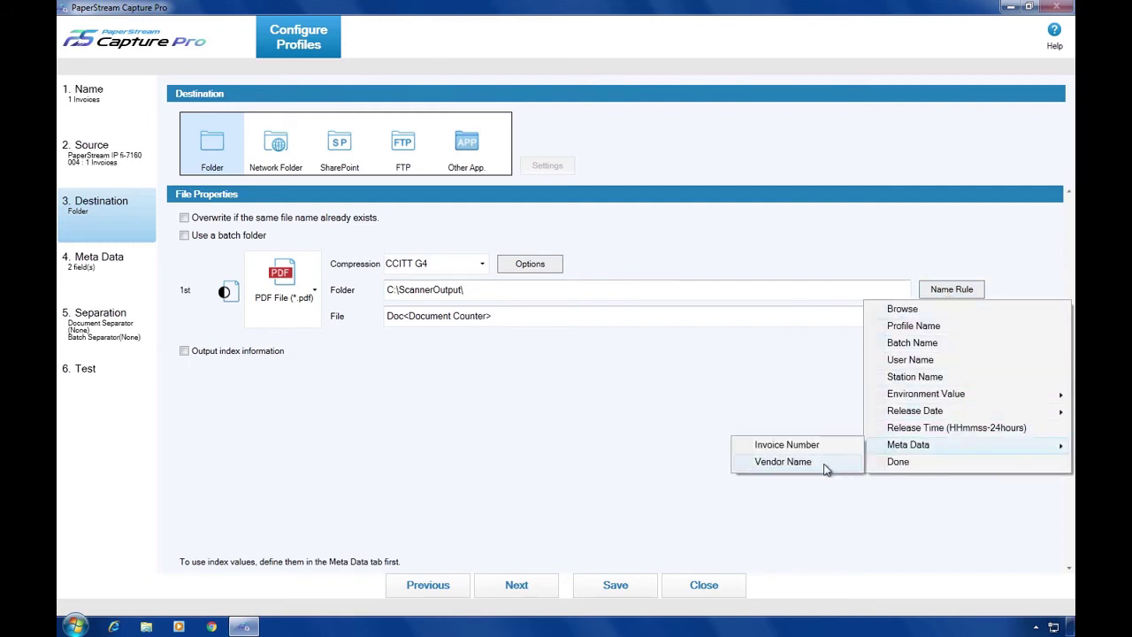
left_click(783, 462)
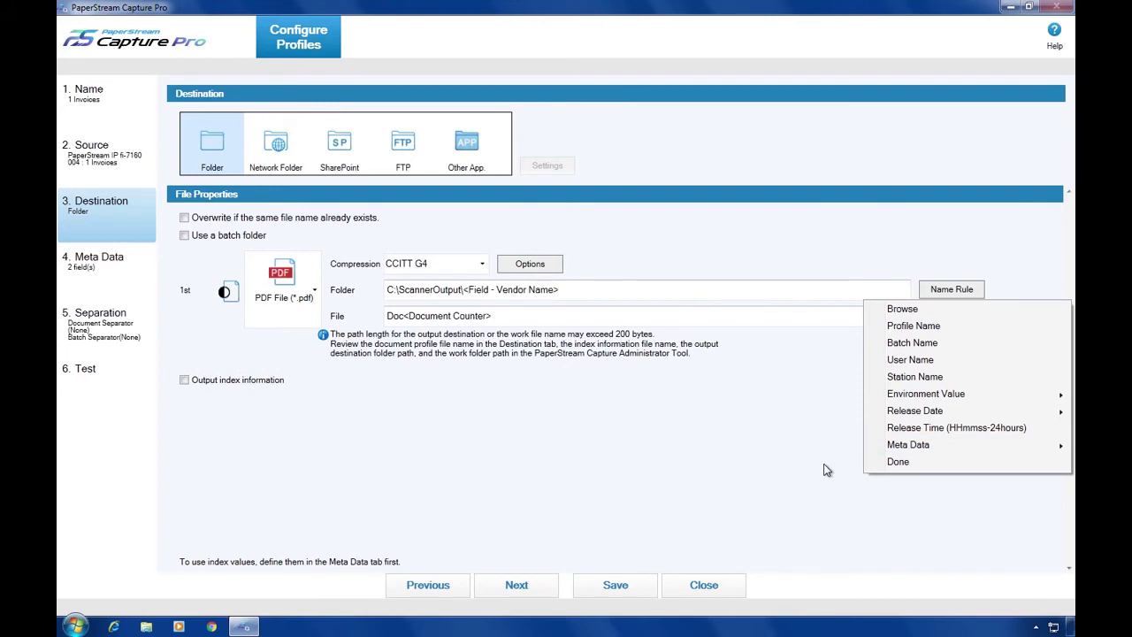
left_click(826, 470)
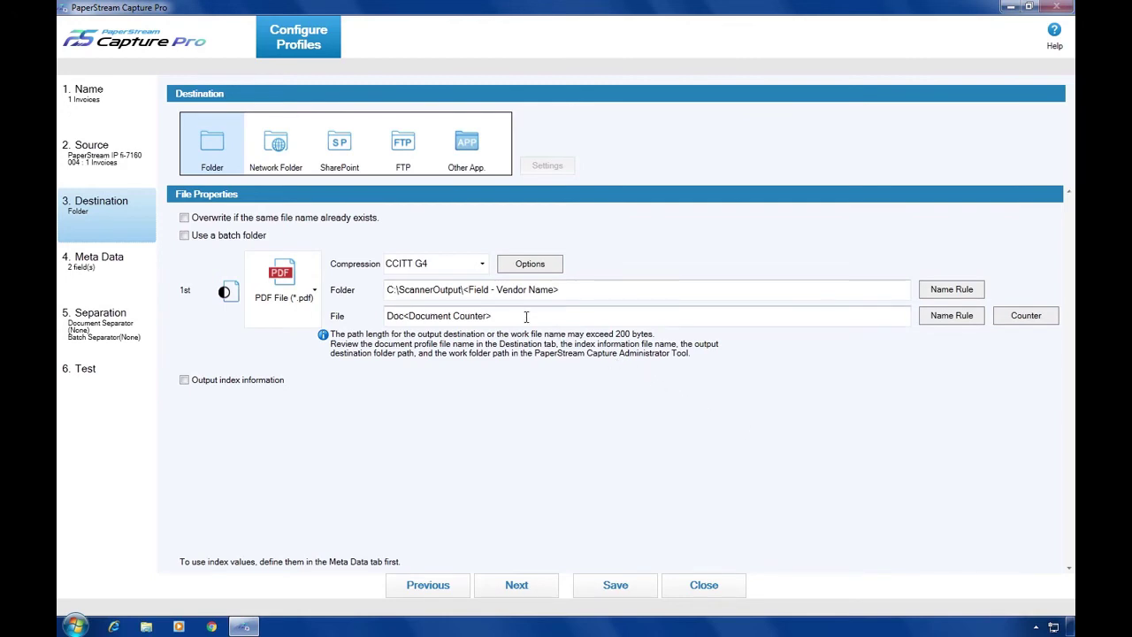
Step: Replace the default output file name with the Vendor Name metadata field
left_click_drag(527, 317, 374, 318)
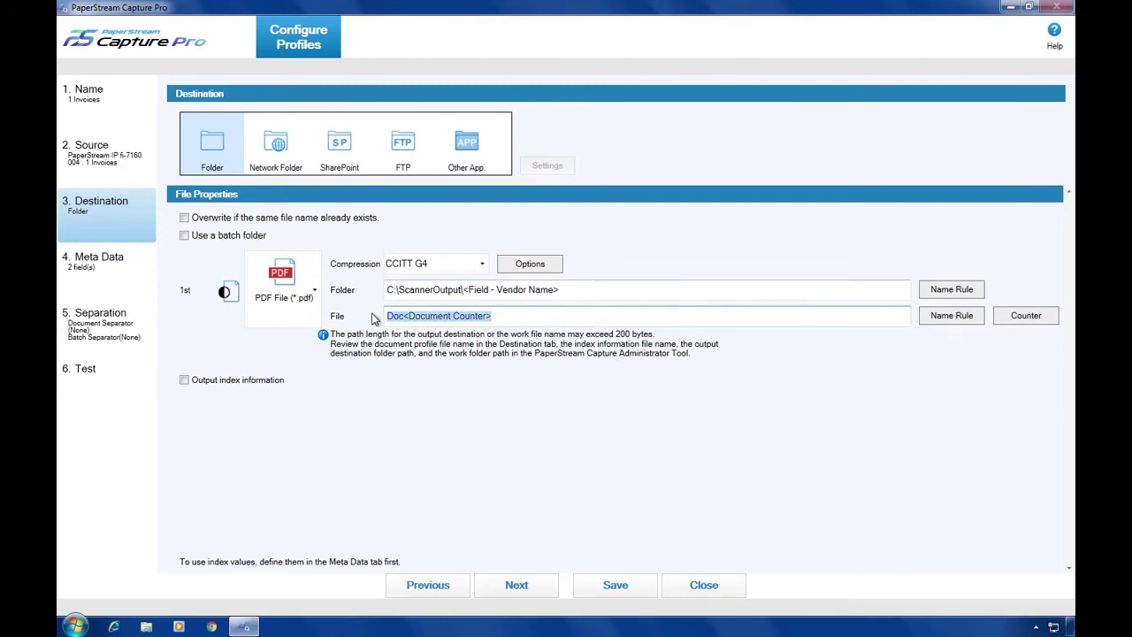
key("BackSpace")
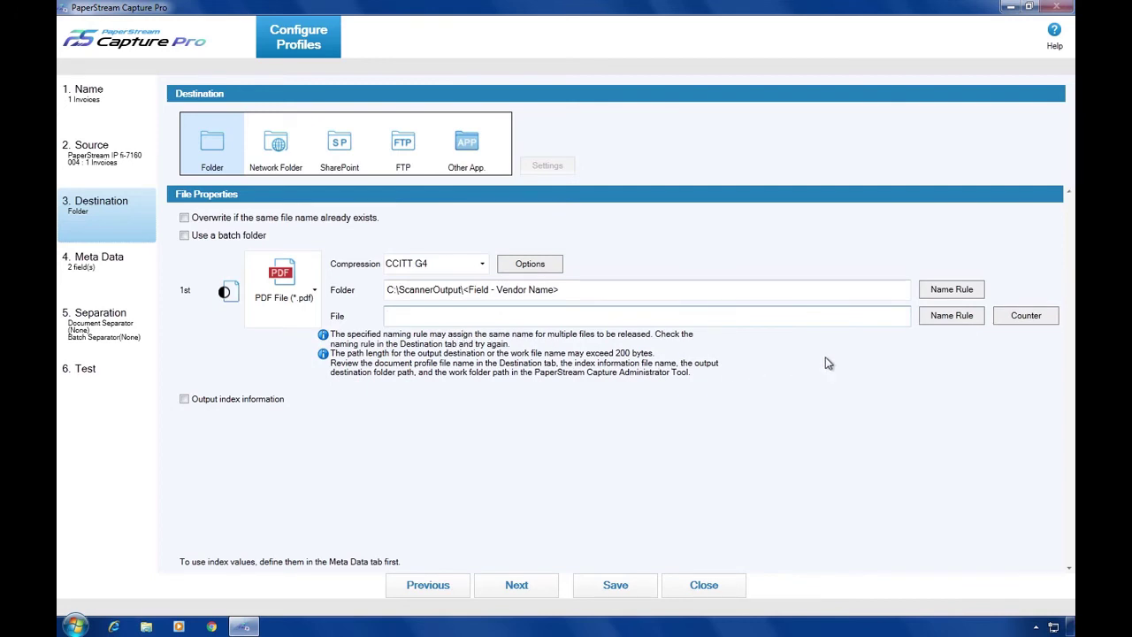
left_click(979, 321)
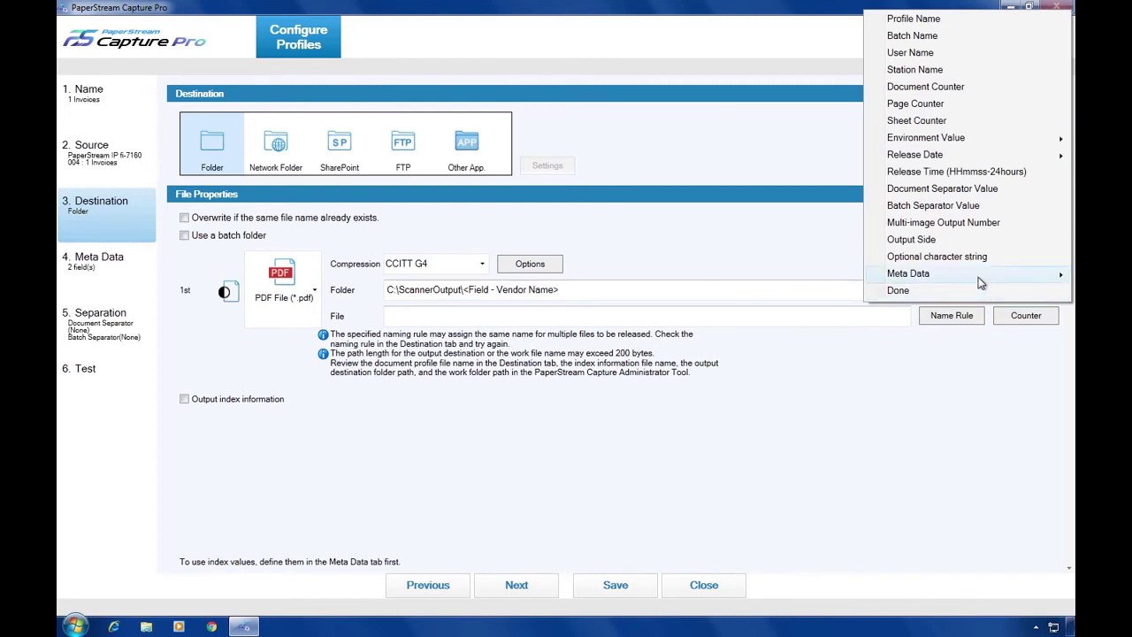
mouse_move(980, 281)
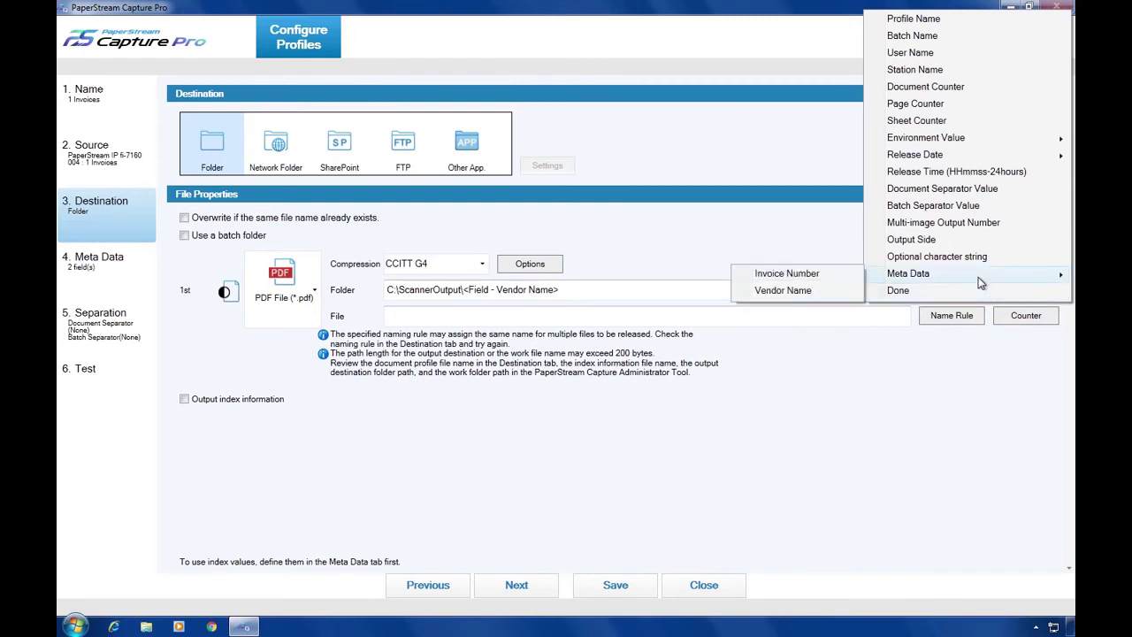
left_click(848, 290)
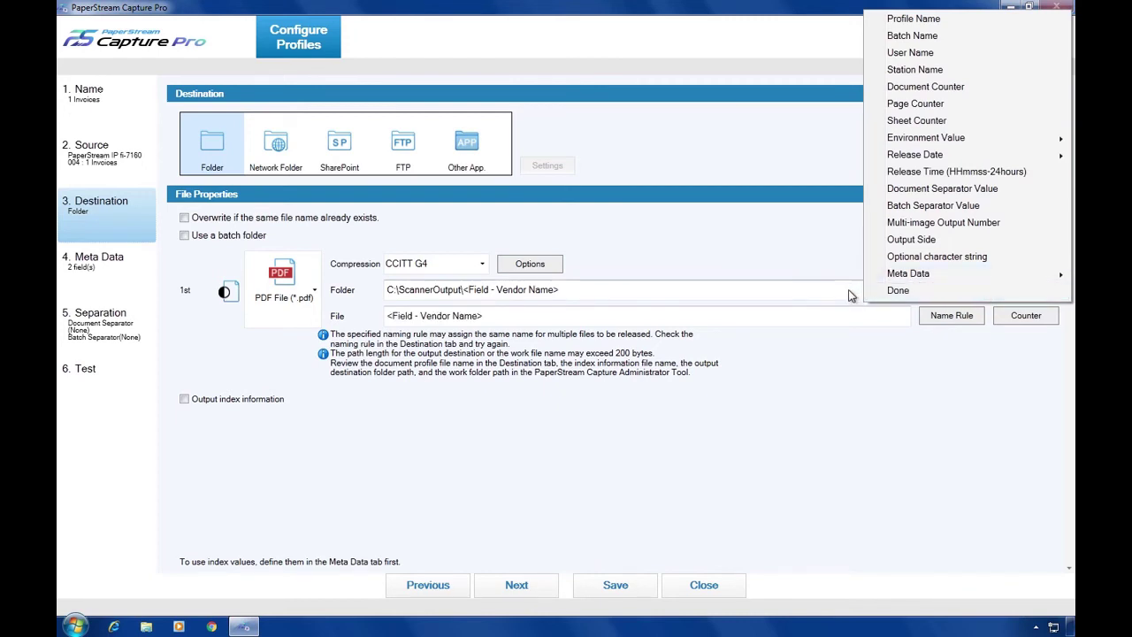
left_click(582, 317)
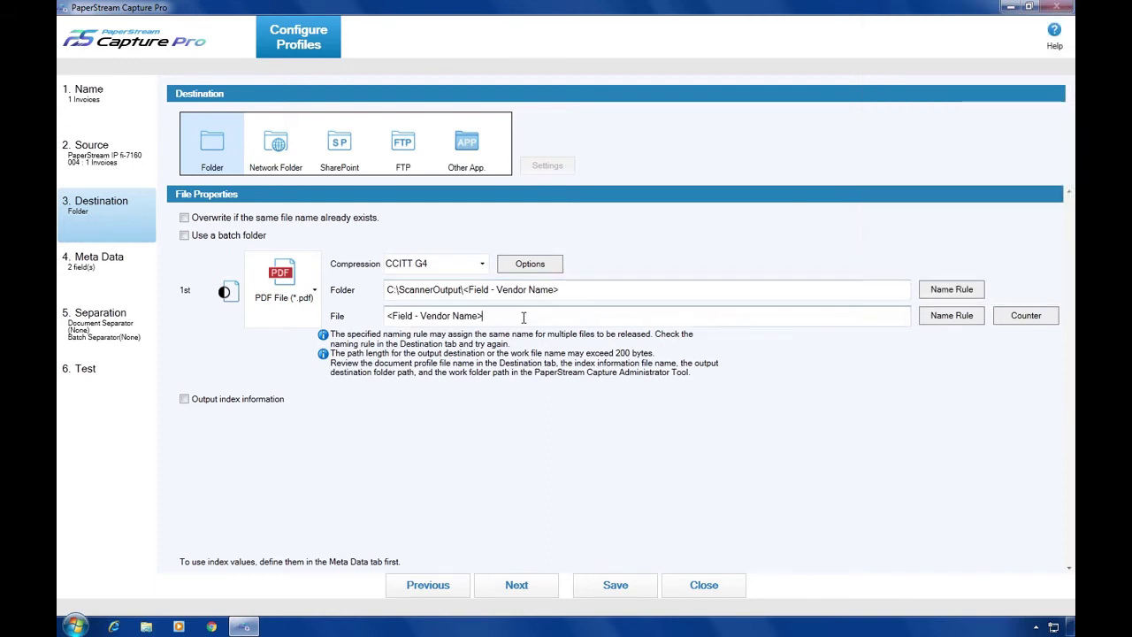
Step: Add the Invoice Number metadata field and the Document Counter after Vendor Name in the file naming rule
left_click(951, 316)
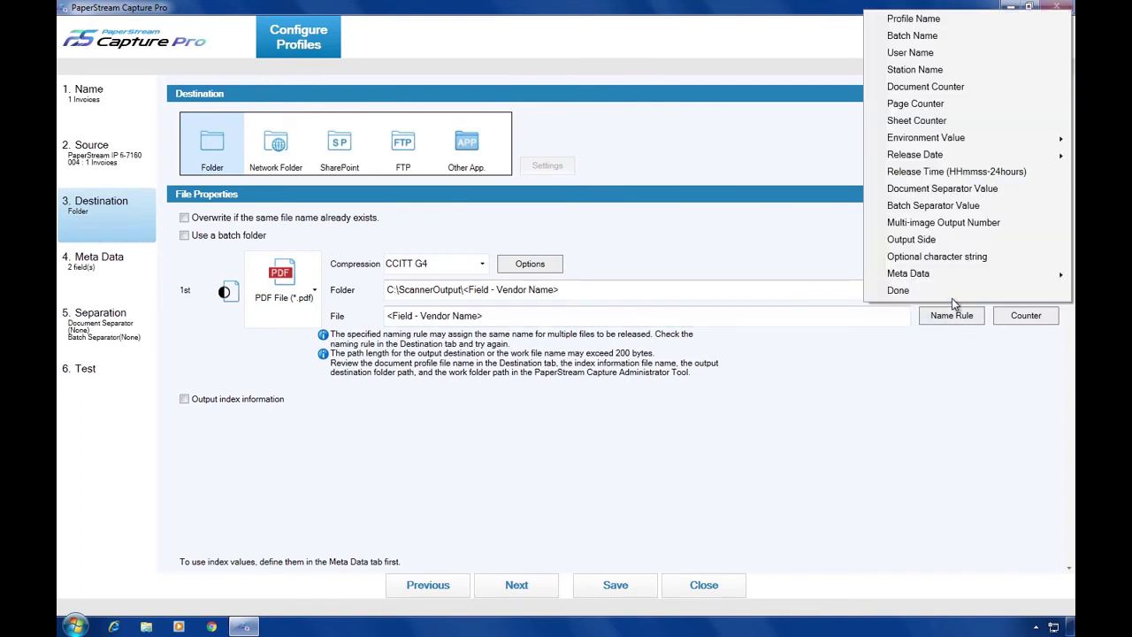
mouse_move(952, 275)
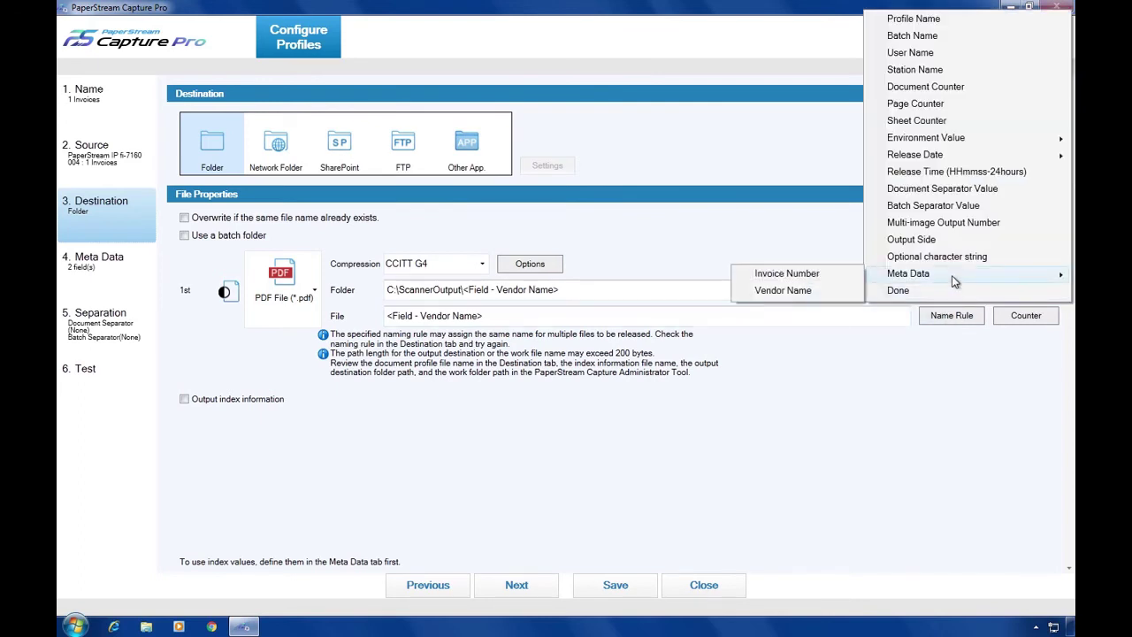
left_click(847, 282)
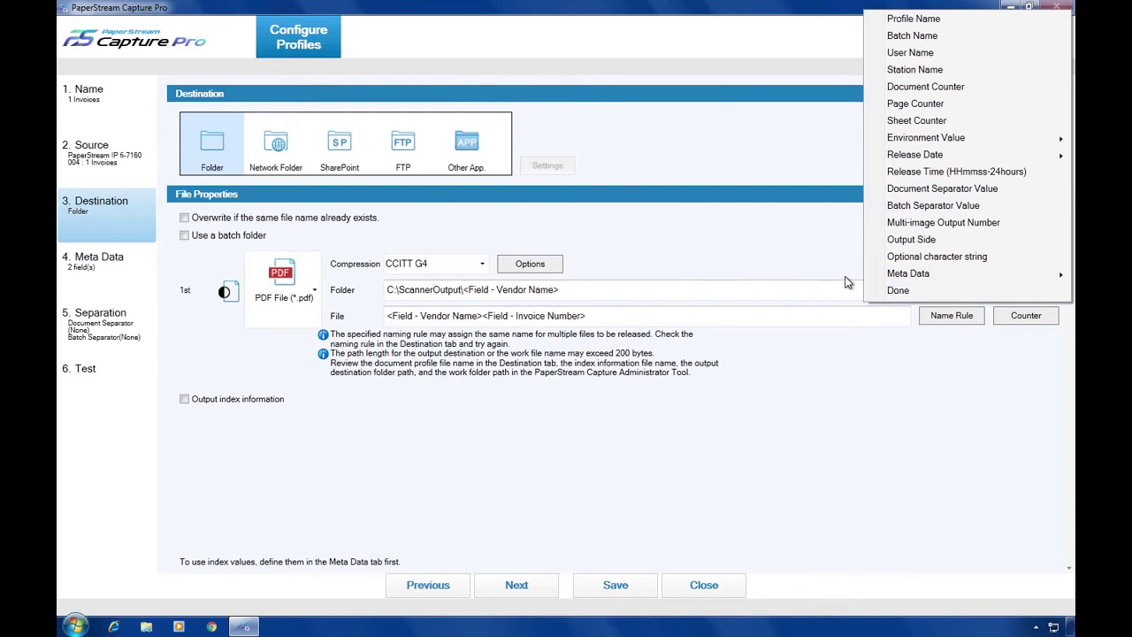
left_click(606, 315)
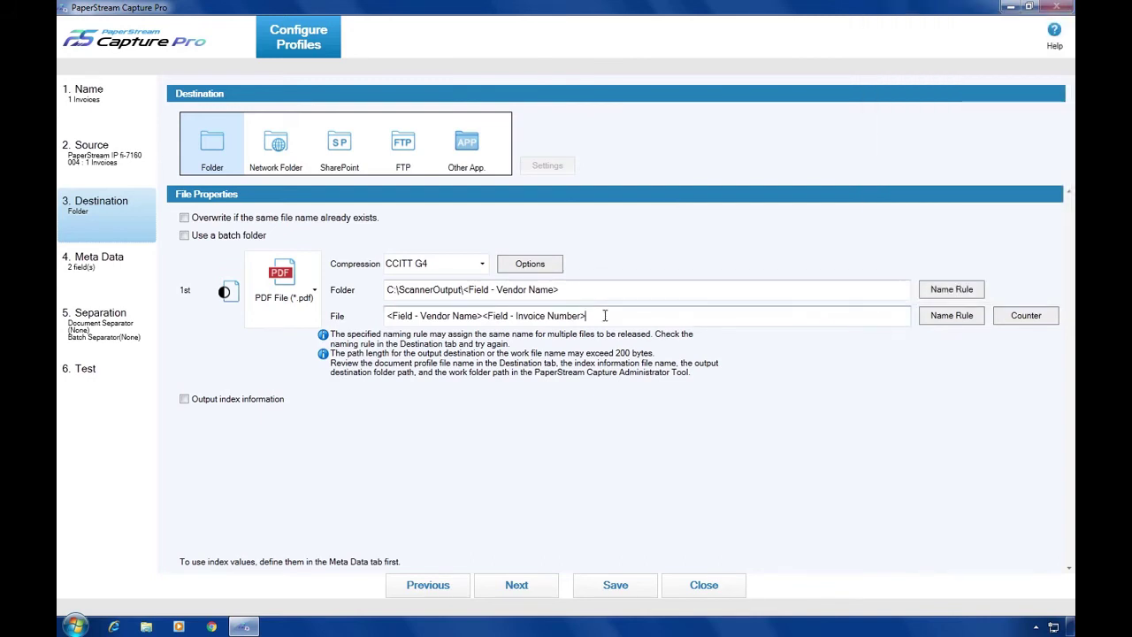
left_click(933, 325)
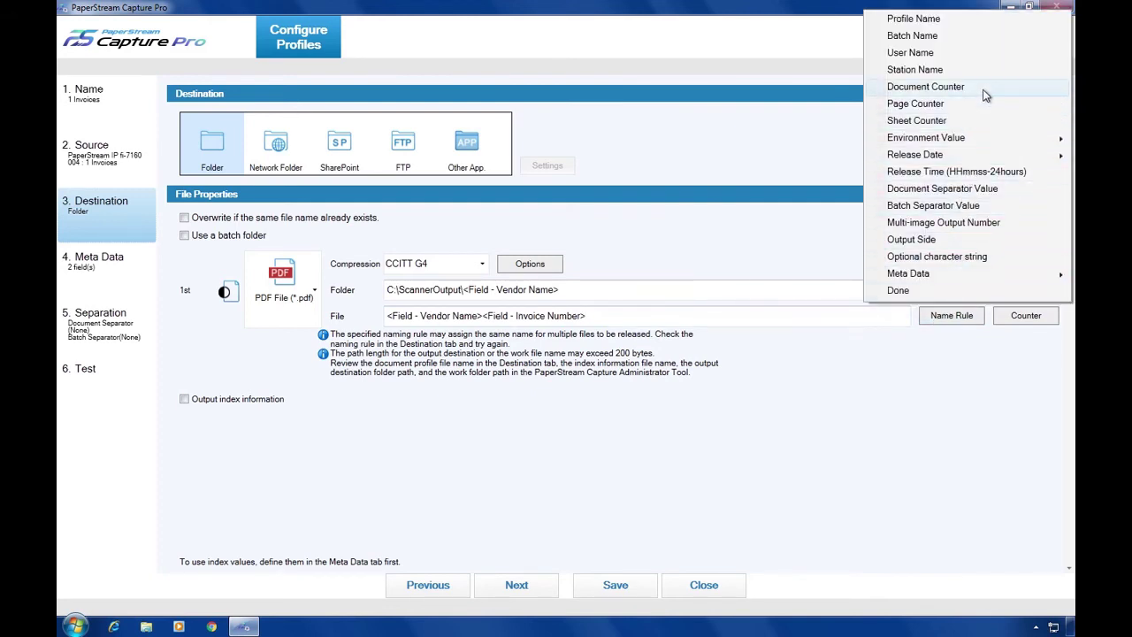
left_click(984, 89)
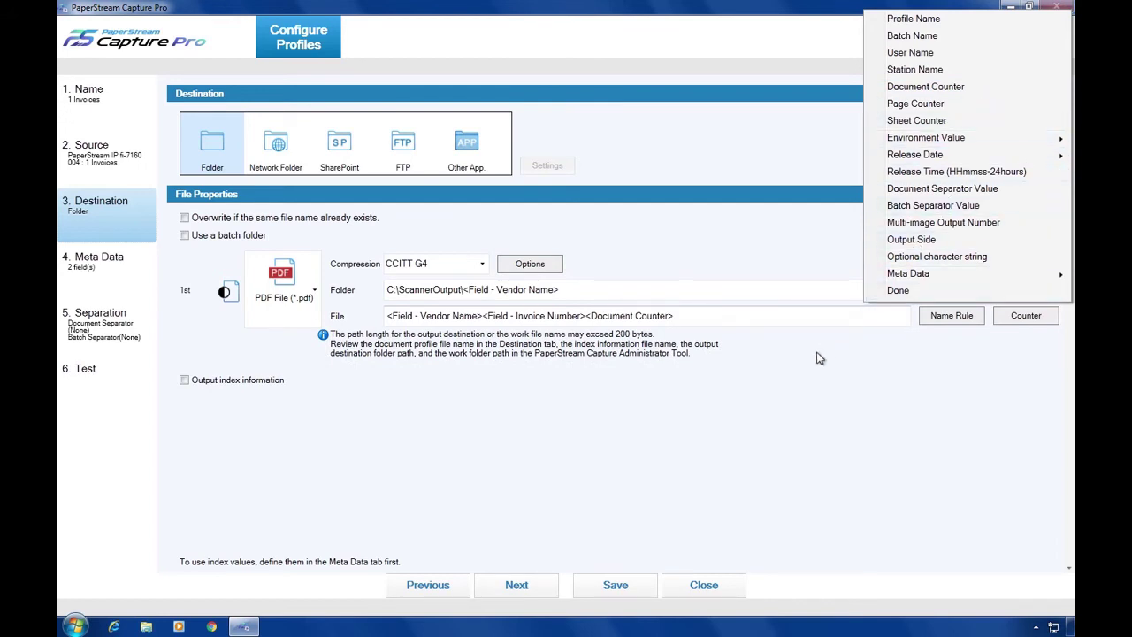
Step: Separate the three file name elements with spaces and enclose the Document Counter in parentheses
left_click(487, 318)
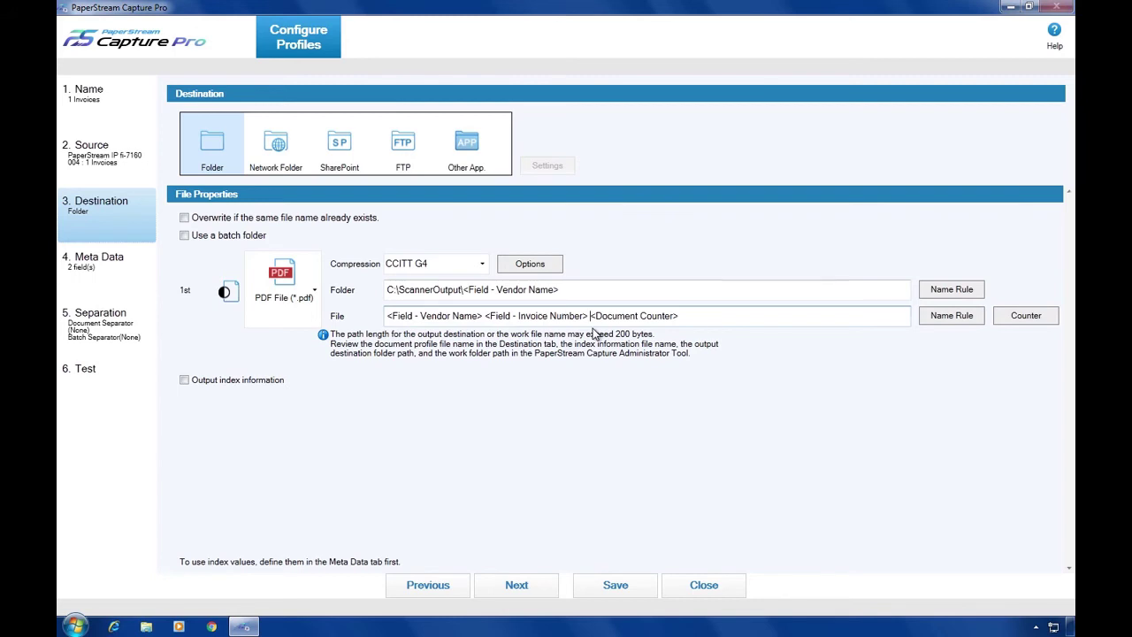
type("(")
left_click(683, 316)
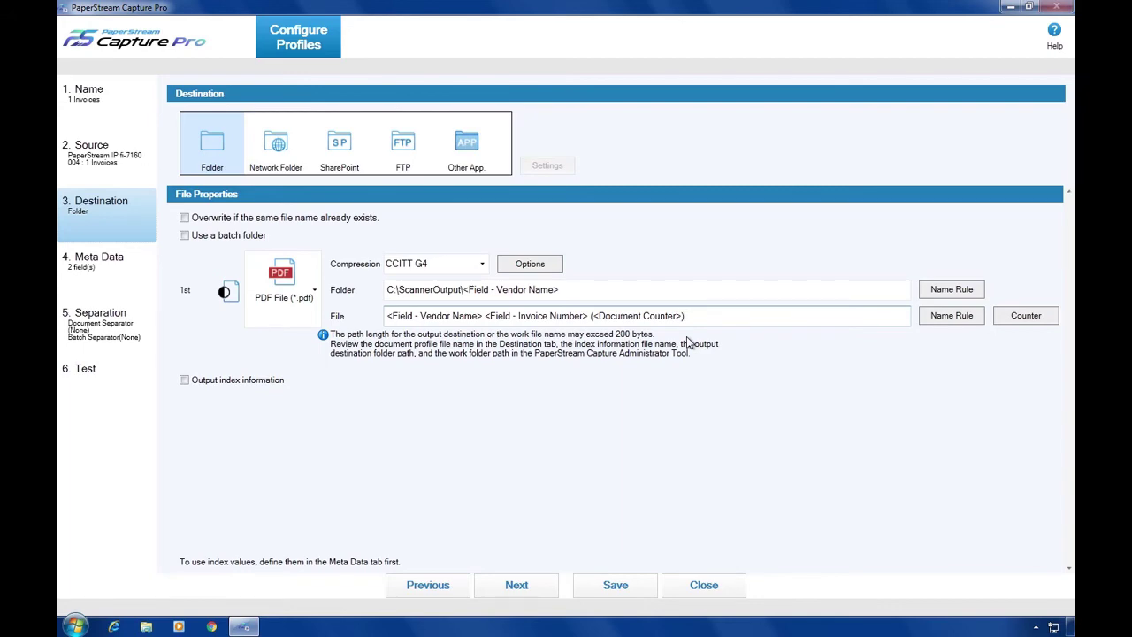
type(")")
Step: Choose PDF File (*.pdf) as the output format and turn on Convert to Searchable PDF in its options, accepting the confirmation
left_click(315, 295)
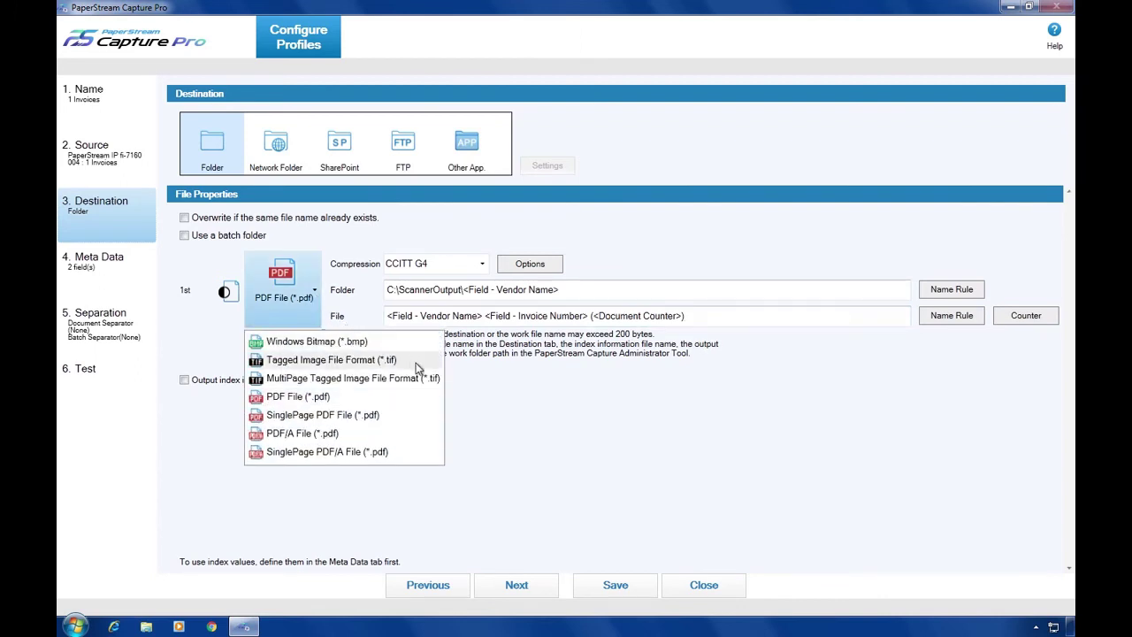
left_click(333, 400)
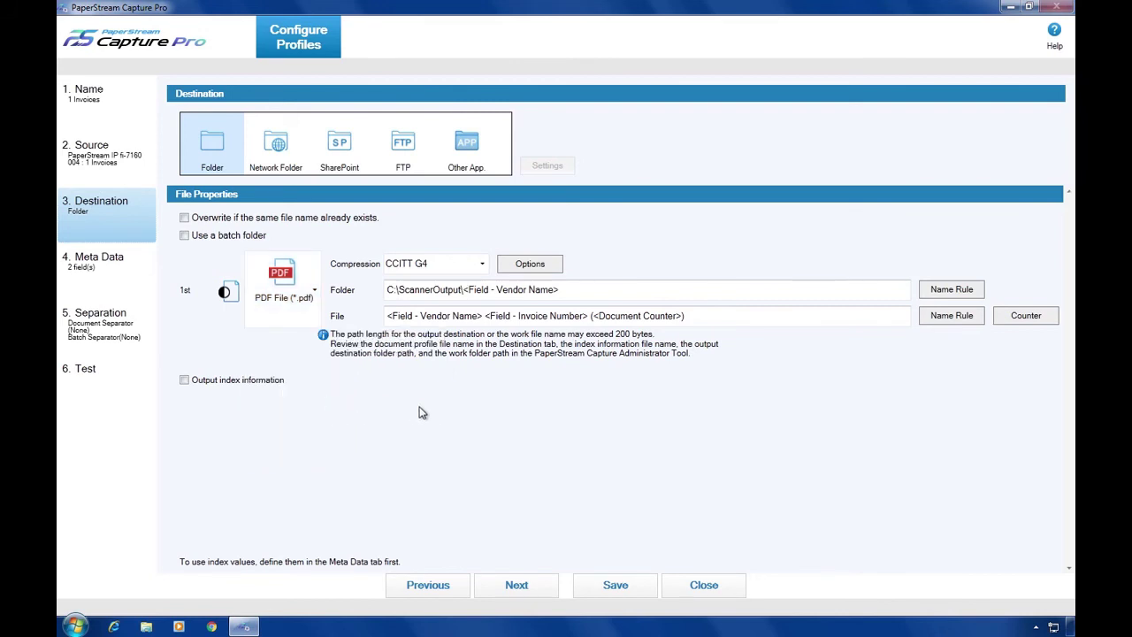
left_click(558, 267)
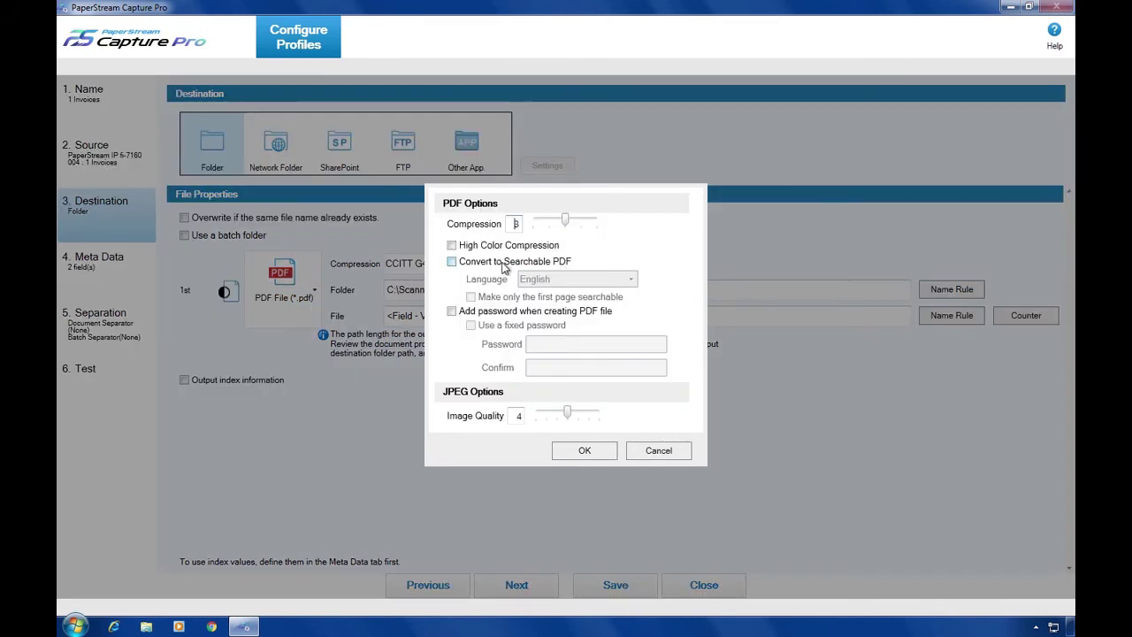
left_click(455, 262)
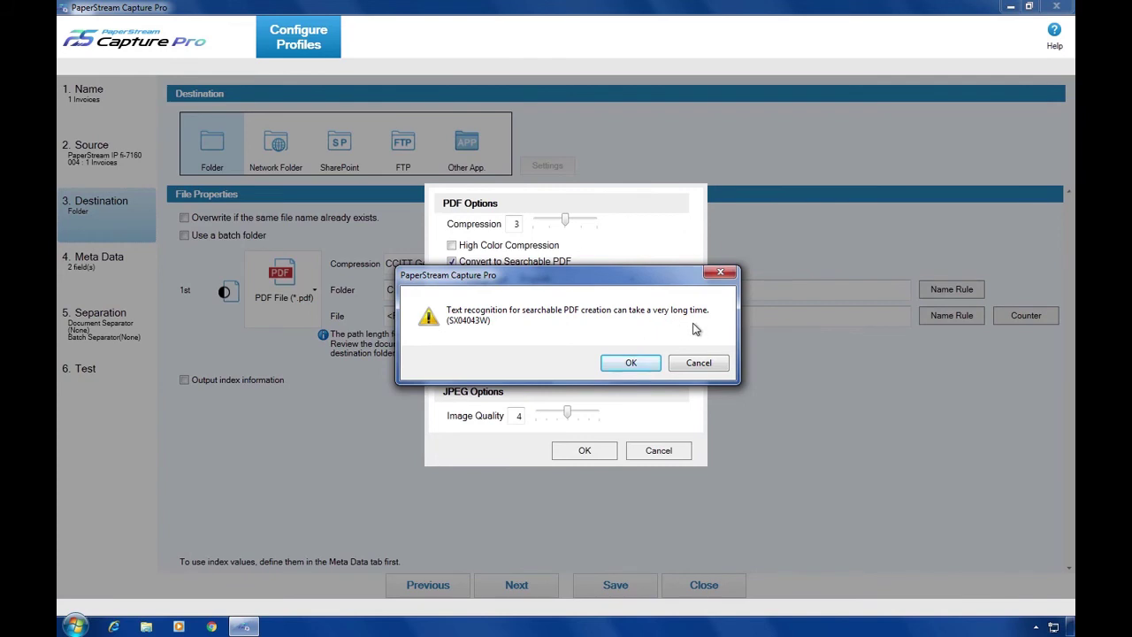
left_click(657, 365)
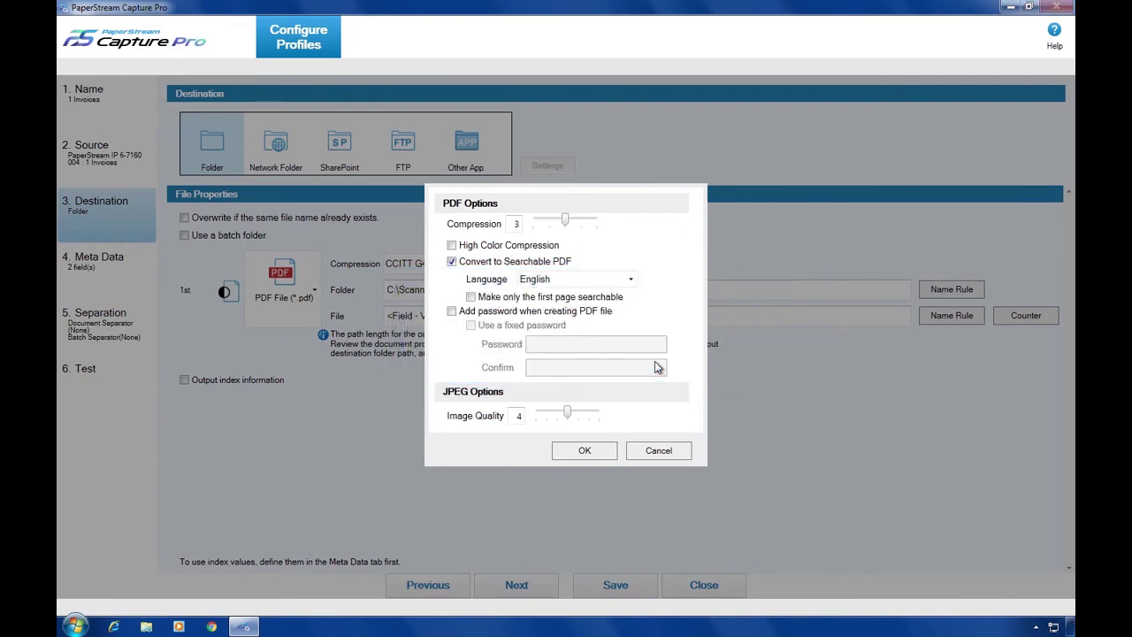
left_click(585, 451)
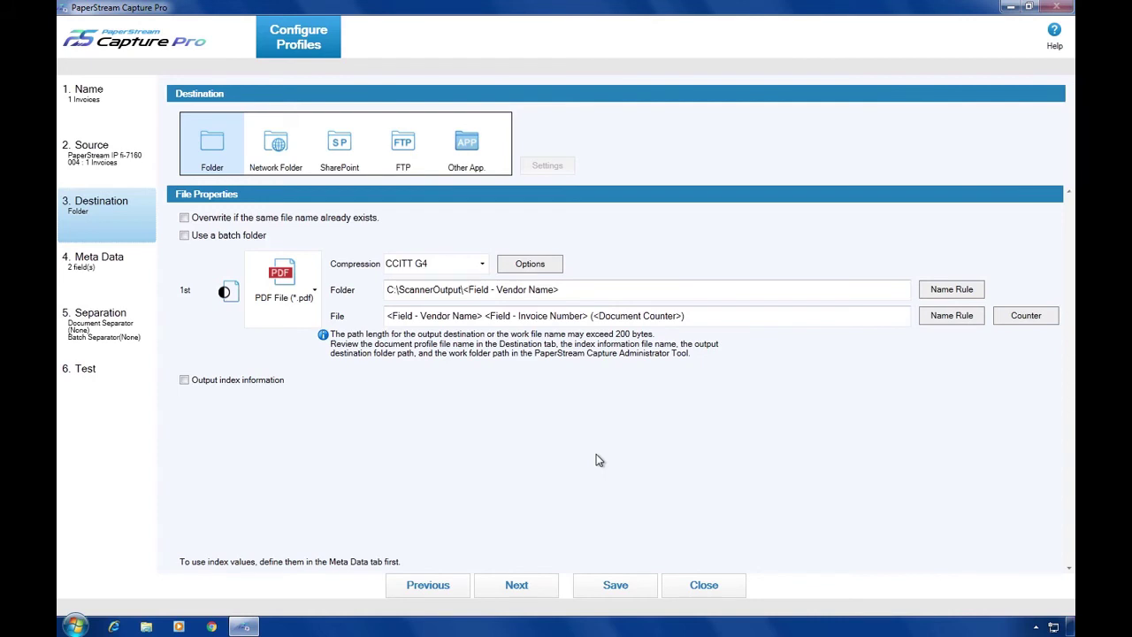
Step: Save the 1 Invoices document profile and close its configuration
left_click(637, 587)
left_click(704, 586)
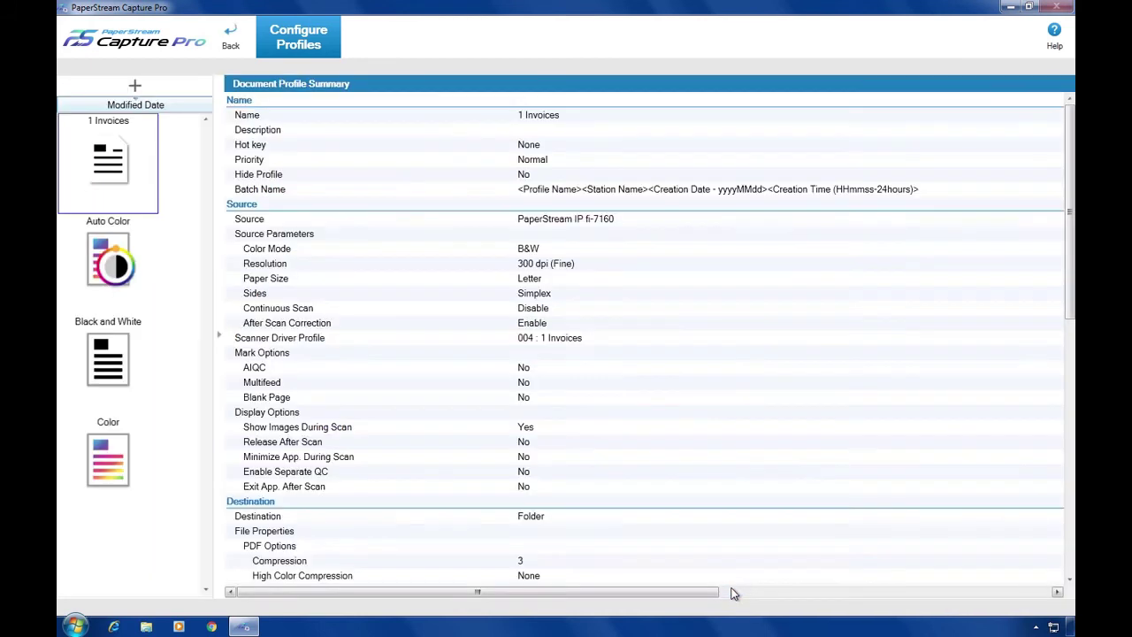
Step: Leave profile configuration and scan the invoice pages with the 1 Invoices profile
left_click(235, 46)
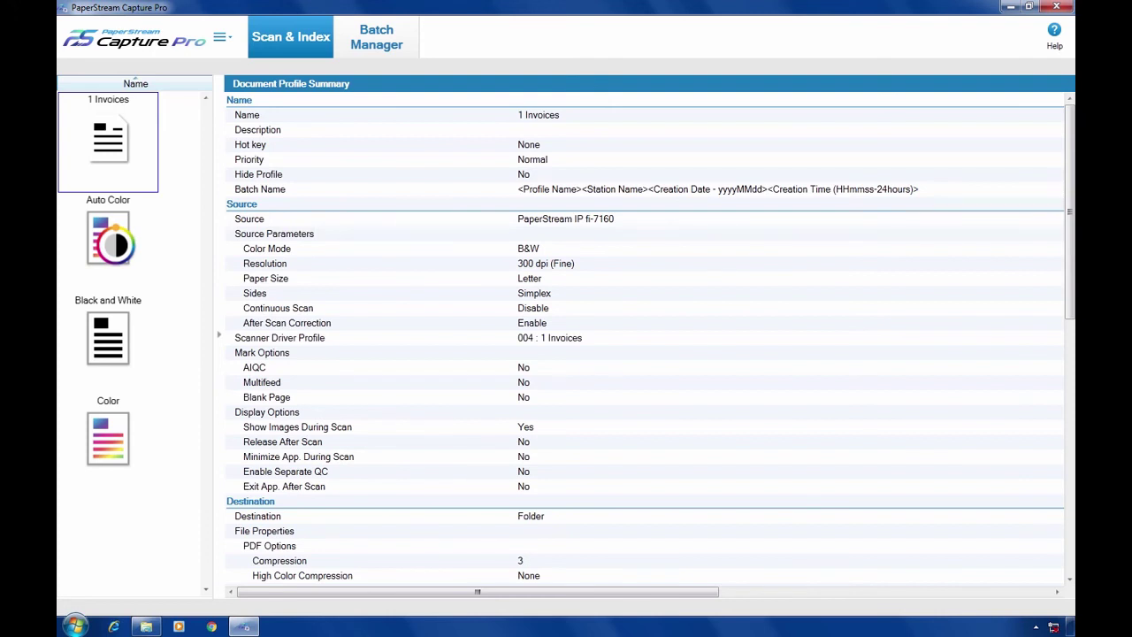
left_click(147, 183)
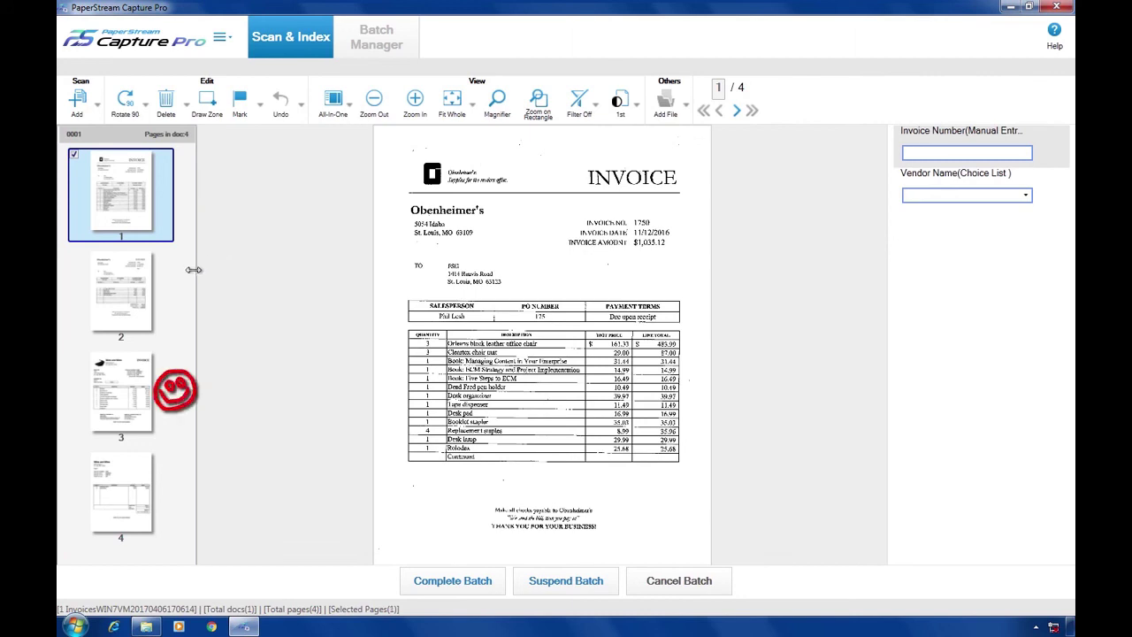
Step: Split the scanned batch at page 3 so the Miles and Miles invoice starts its own document
mouse_move(150, 395)
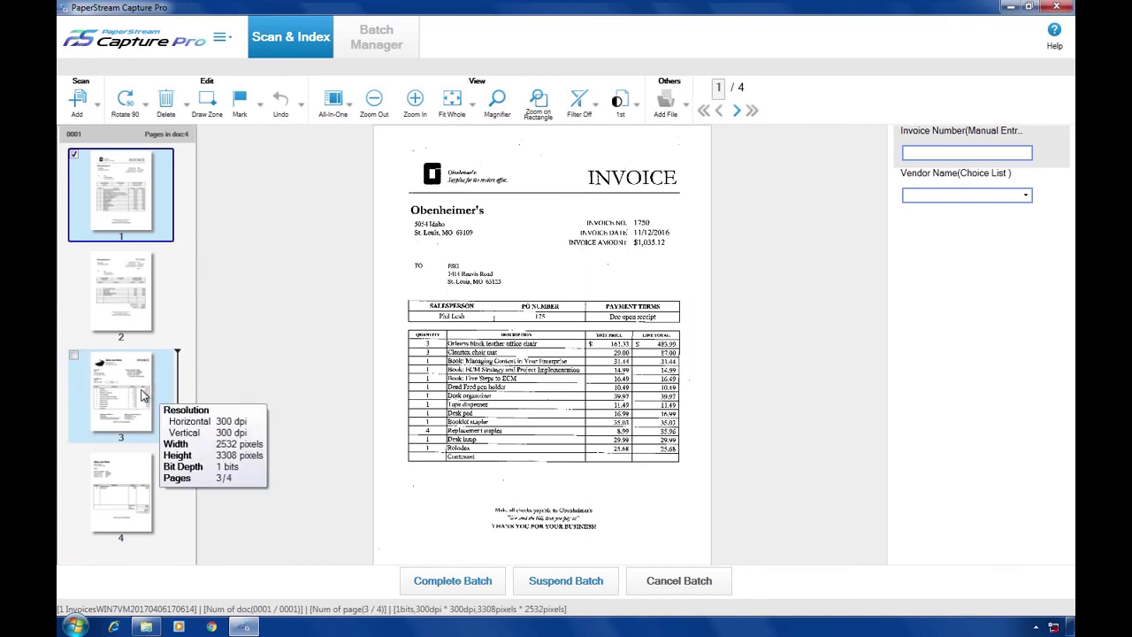
left_click(142, 395)
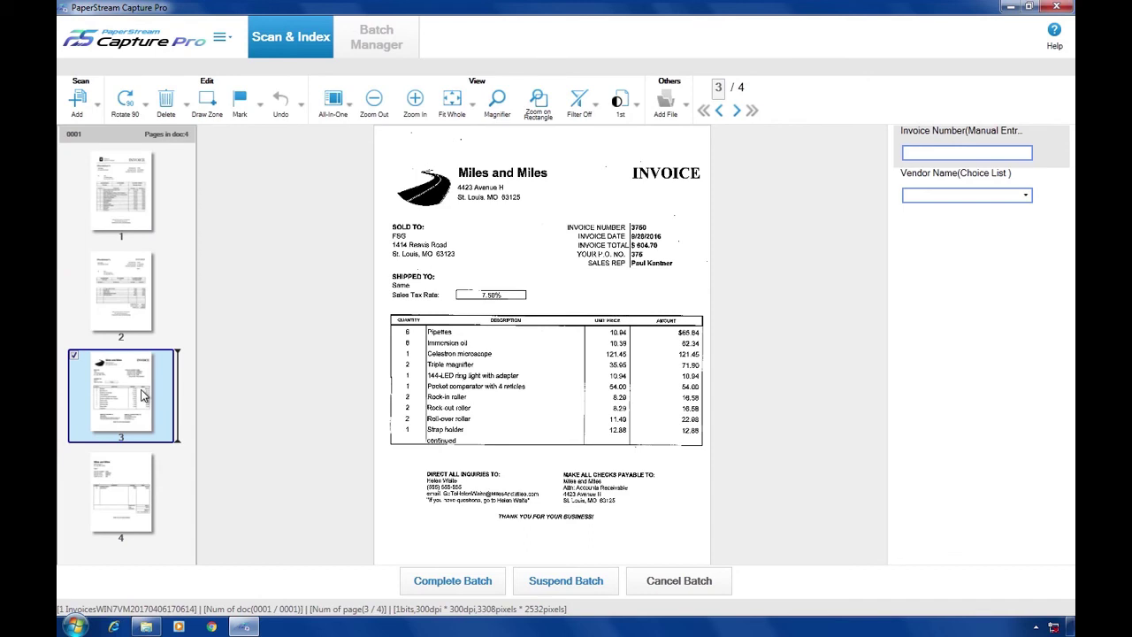
right_click(144, 395)
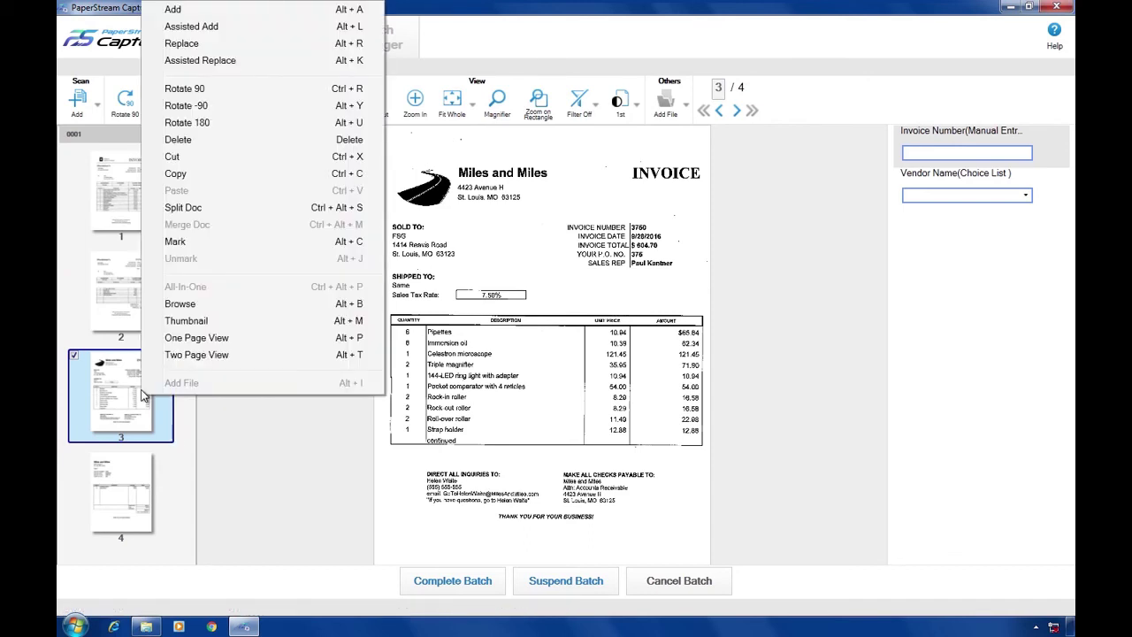
left_click(230, 208)
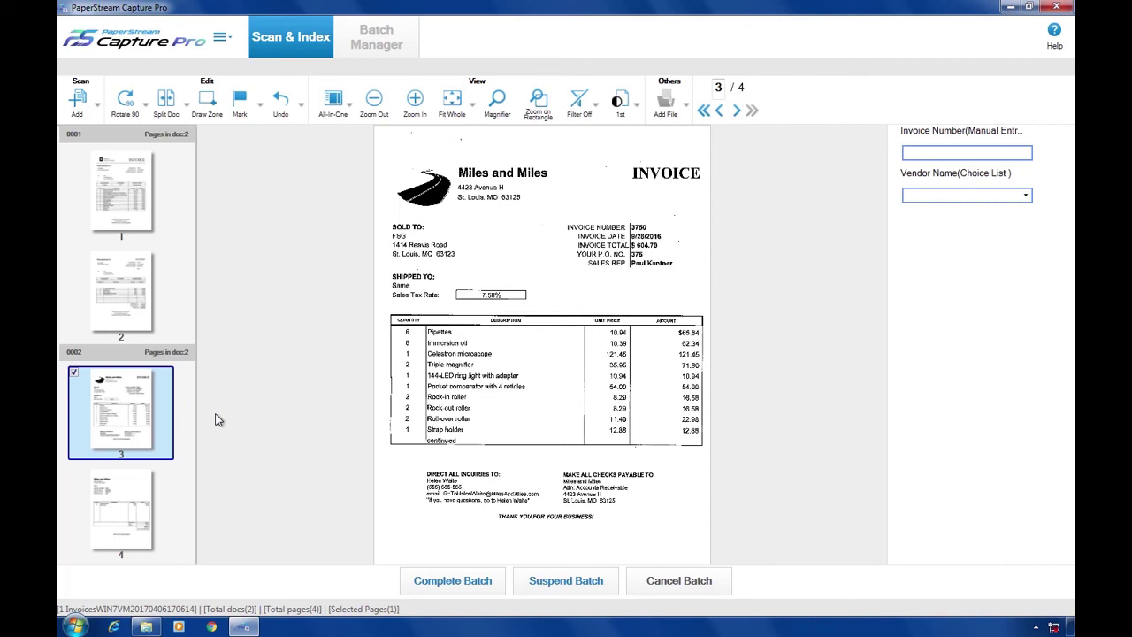
Step: Index the first document with Invoice Number 1750 and Vendor Name Obenheimer's
left_click(161, 212)
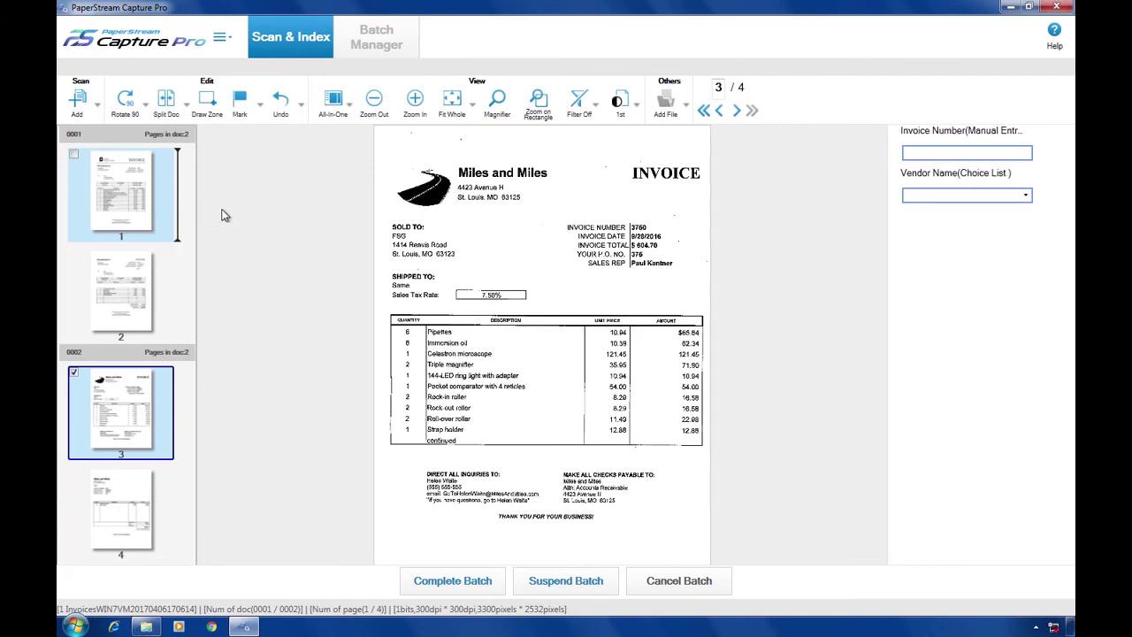
left_click(410, 118)
left_click(409, 120)
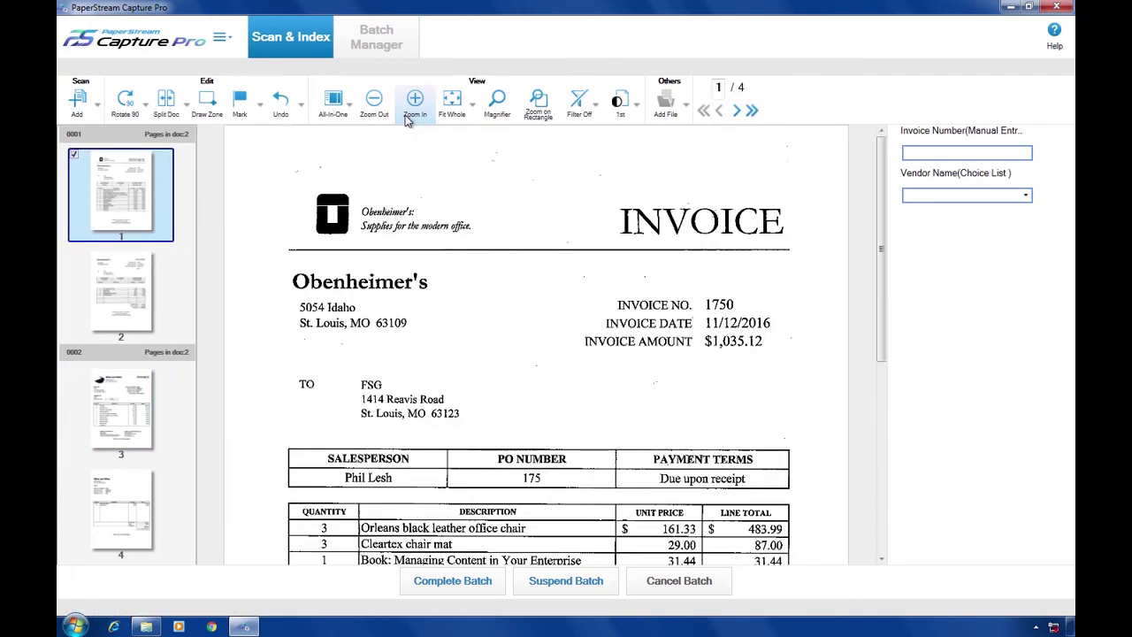
left_click(924, 152)
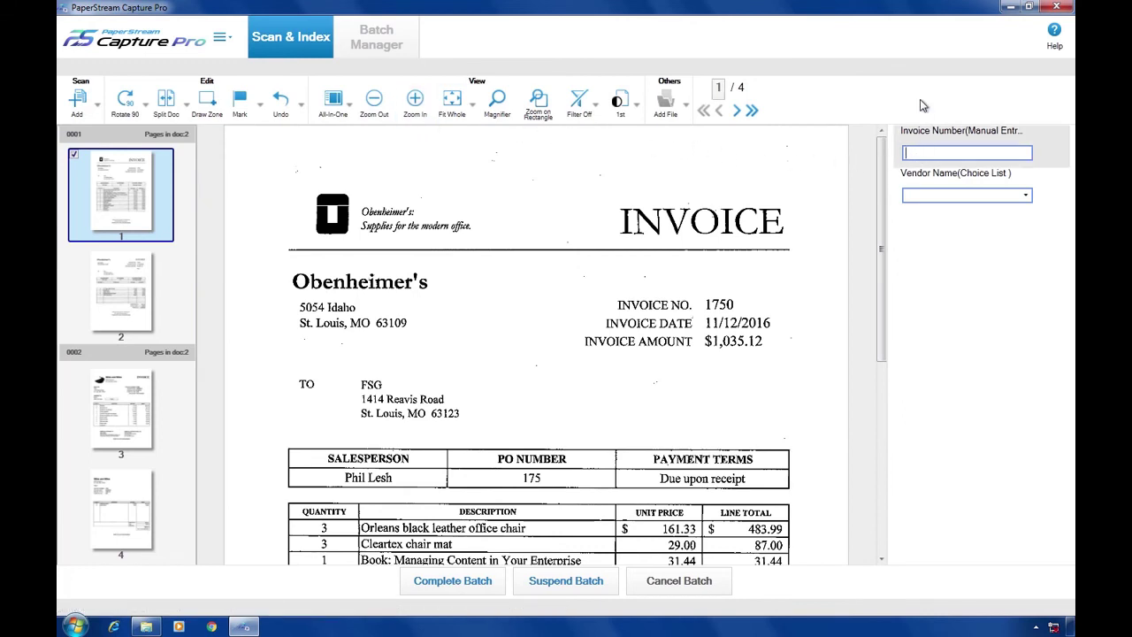
type("1750")
left_click(1026, 196)
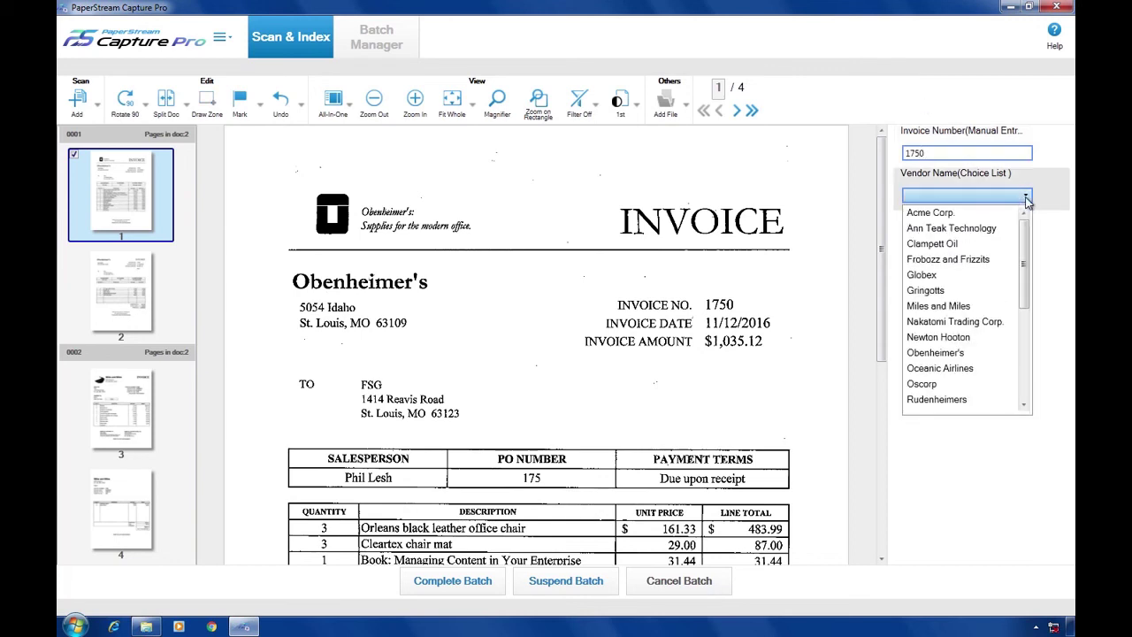
left_click(990, 355)
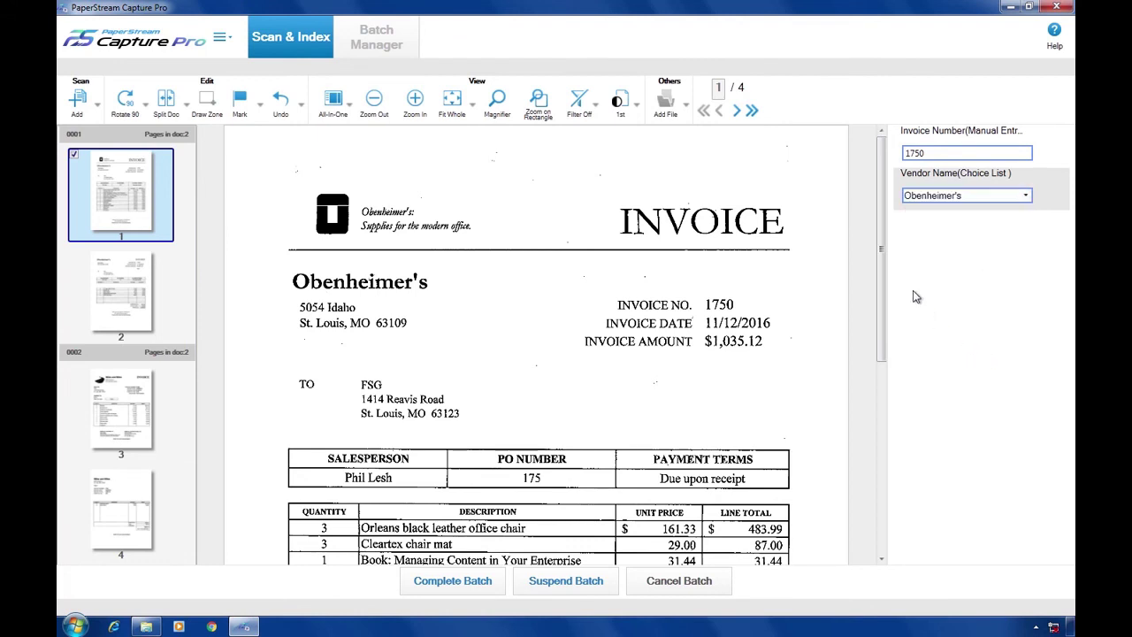
Step: Go to the second document and index it with Invoice Number 3750 and Vendor Name Miles and Miles
left_click(752, 111)
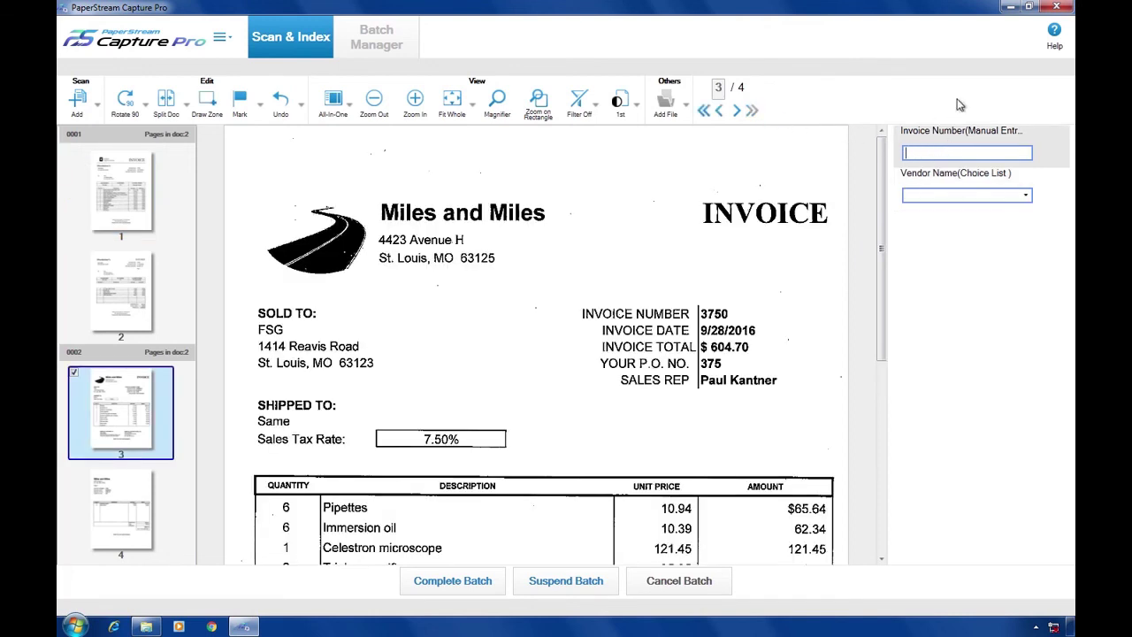
type("3750")
left_click(1026, 197)
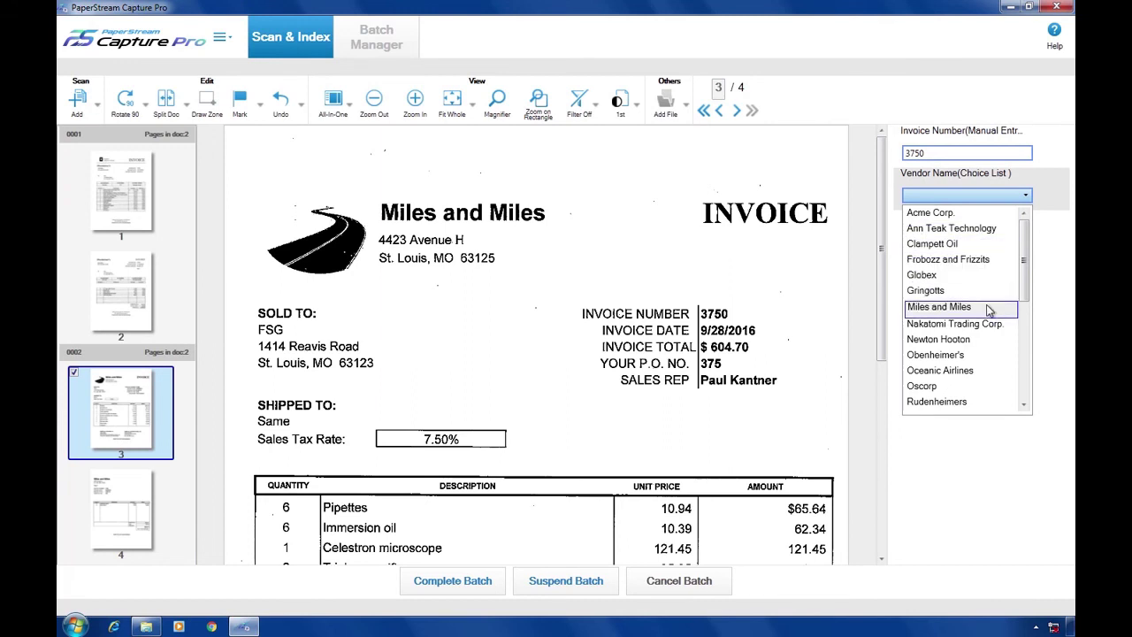
left_click(990, 309)
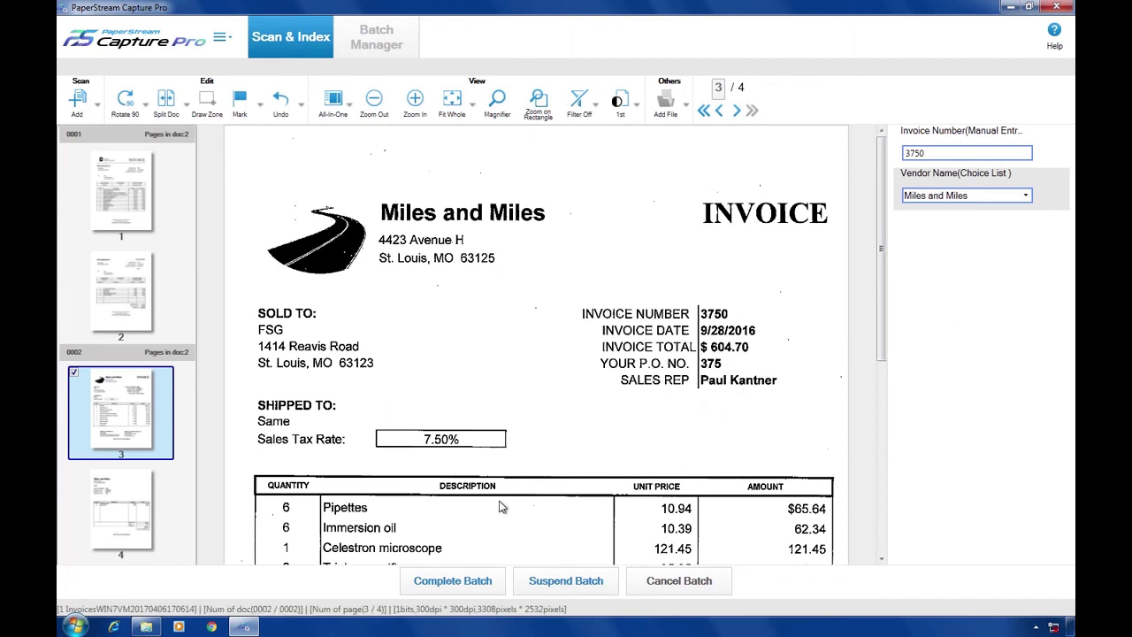
Step: Complete the batch, accepting its release, and minimize the capture window
left_click(498, 590)
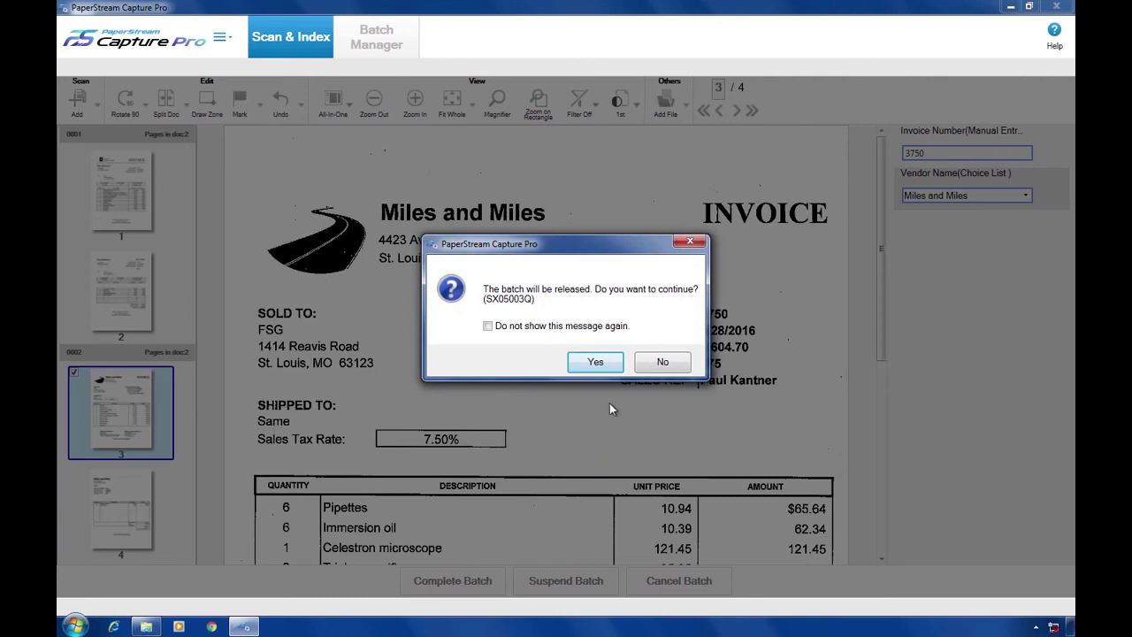
left_click(615, 368)
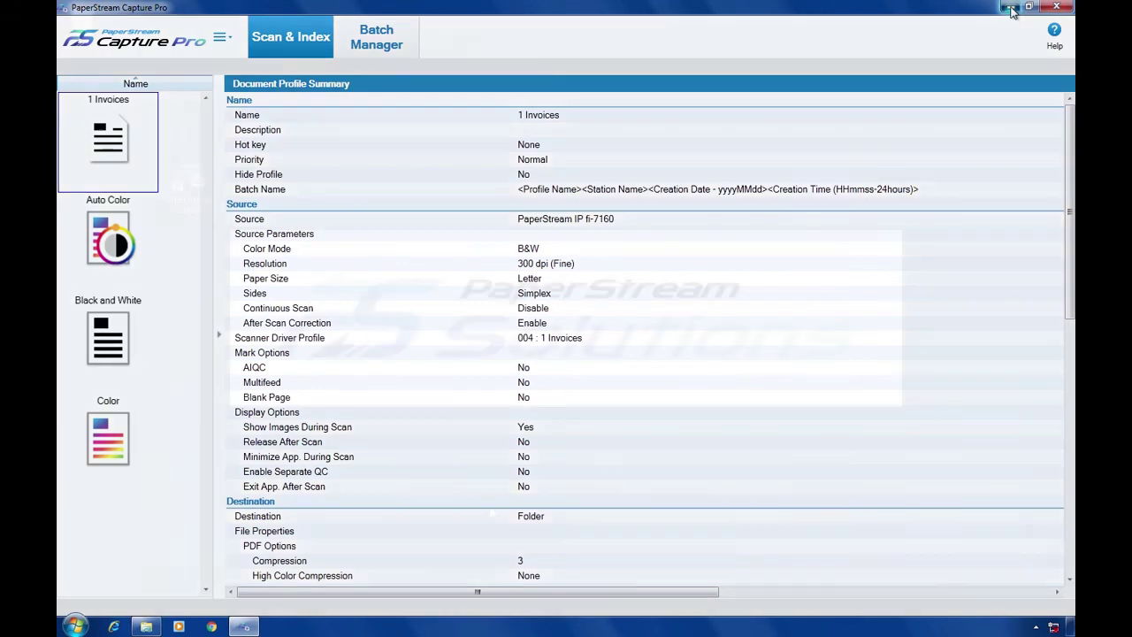
left_click(1013, 9)
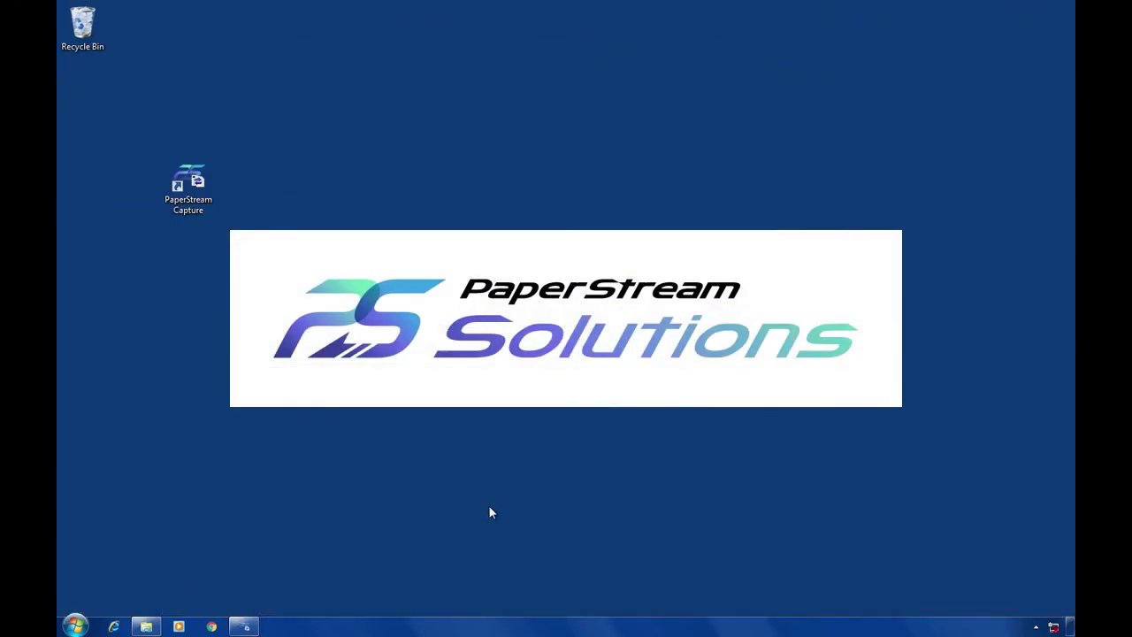
Step: Switch to Windows Explorer, check the PDF in ScannerOutput's Obenheimer's folder in Adobe Reader, and return to the ScannerOutput folder
left_click(156, 625)
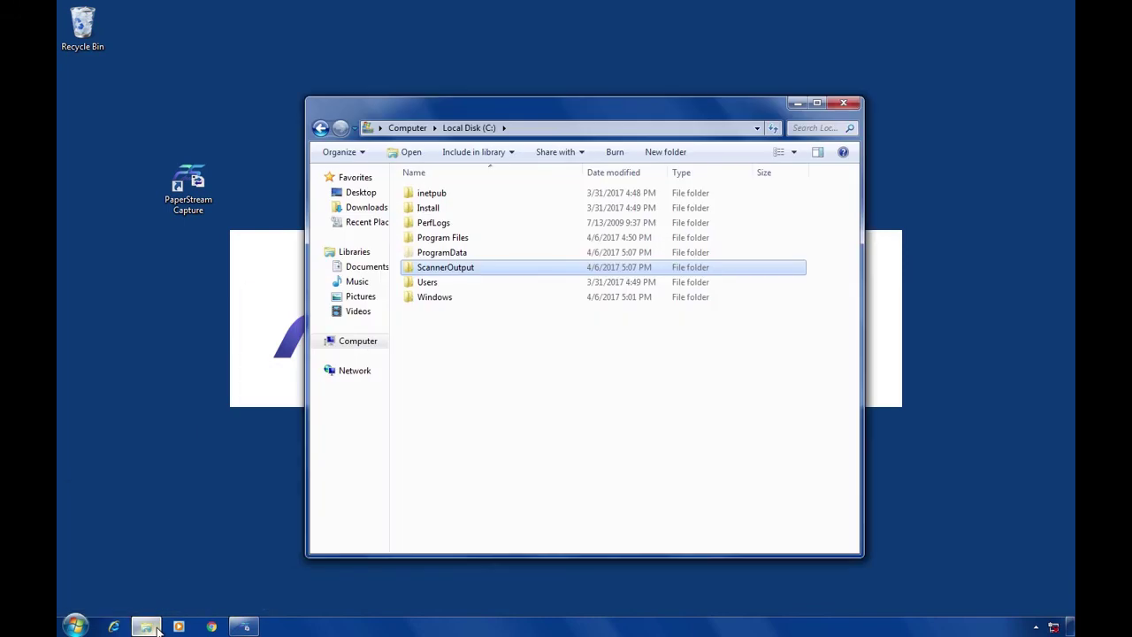
double_click(508, 273)
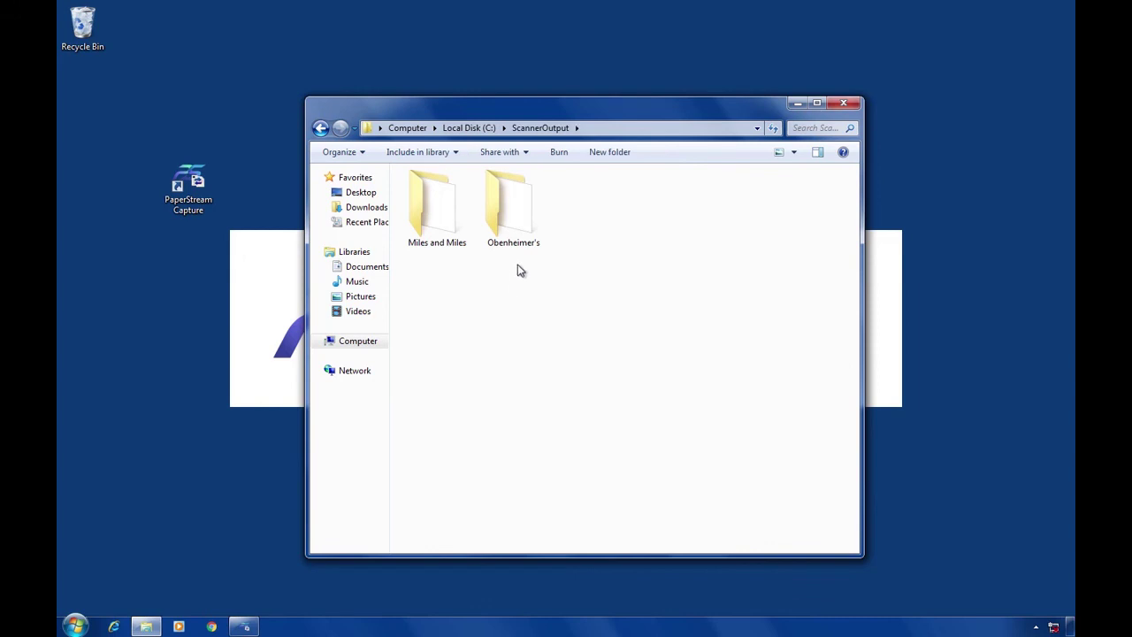
double_click(519, 209)
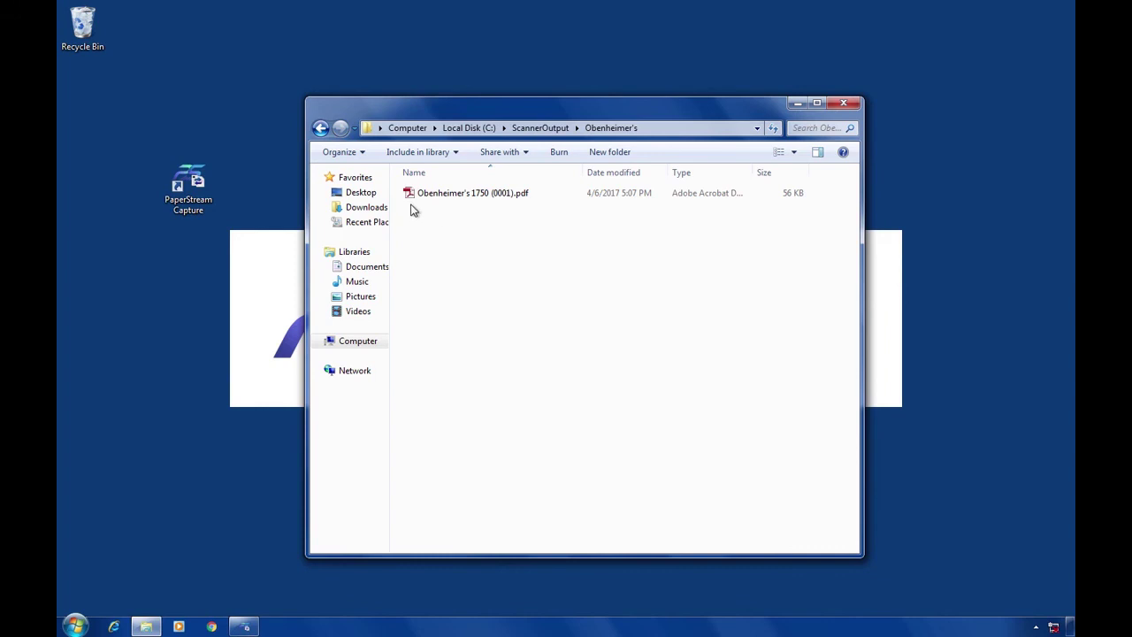
left_click(447, 198)
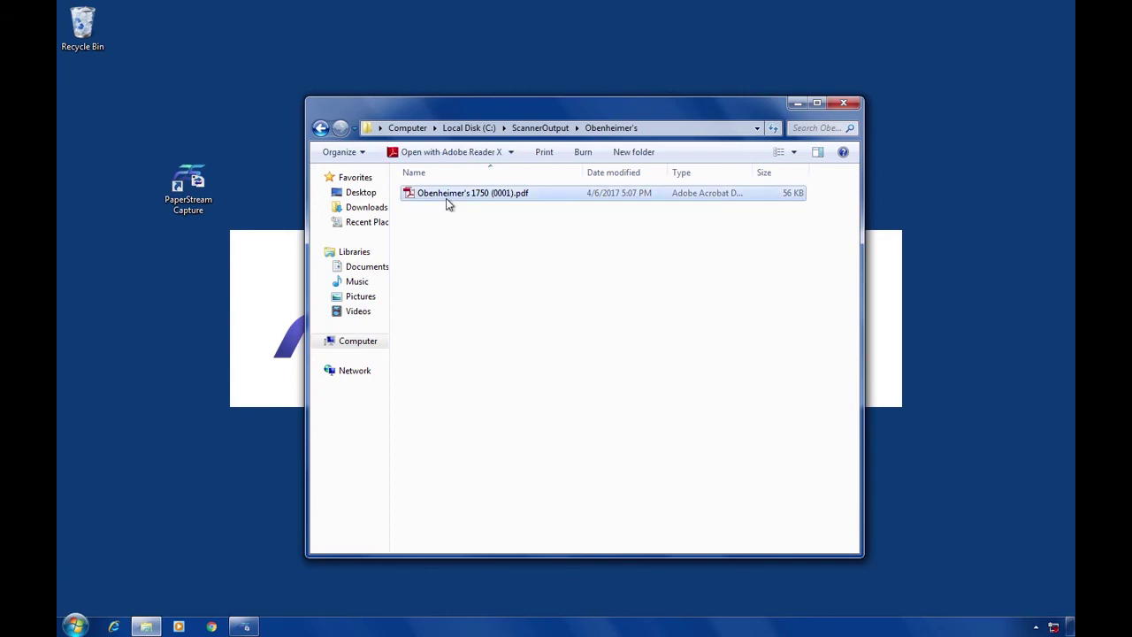
double_click(443, 198)
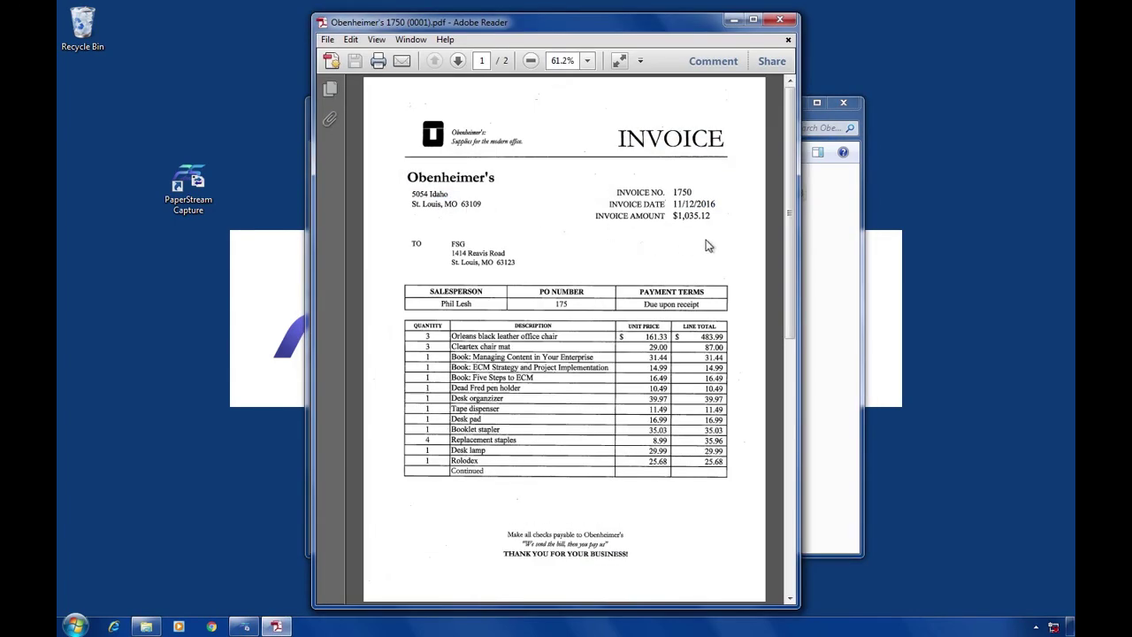
left_click(780, 20)
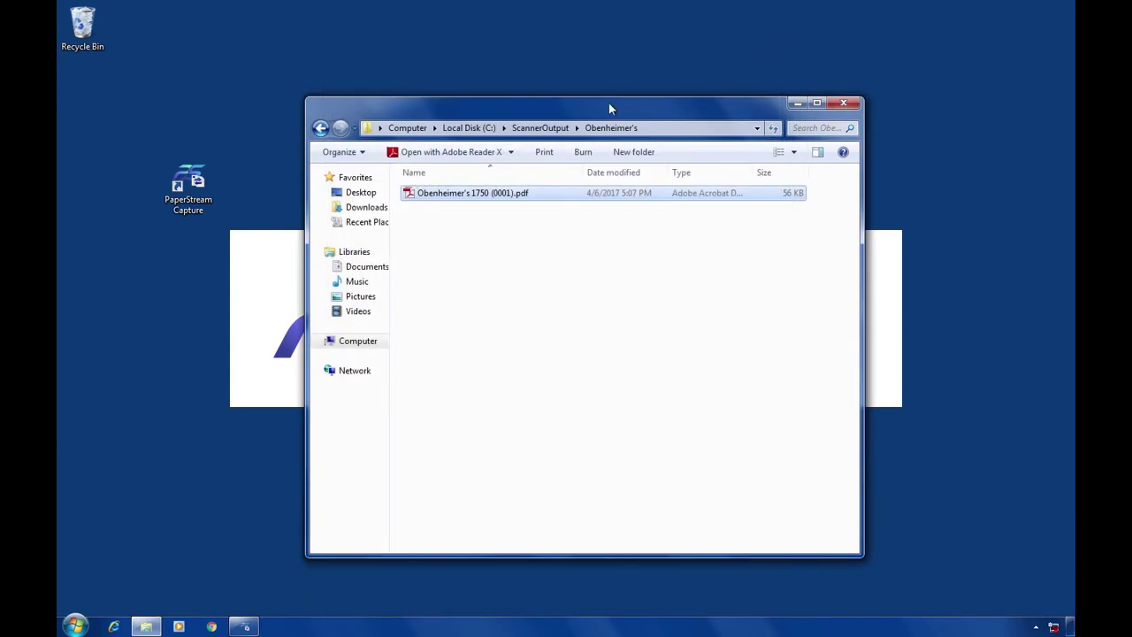
left_click(535, 130)
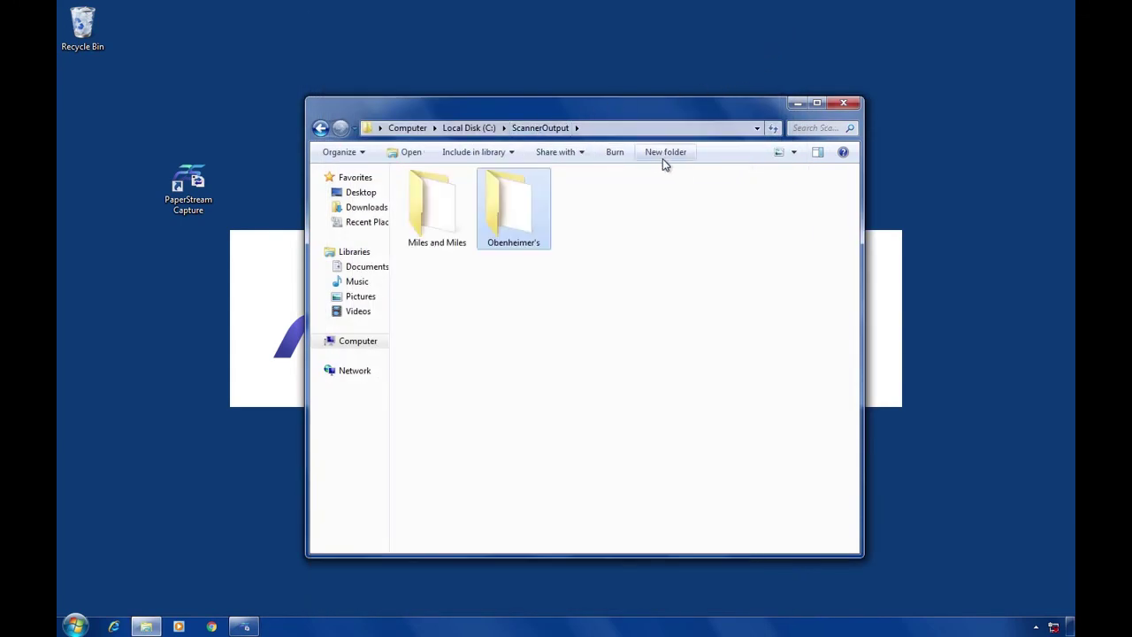